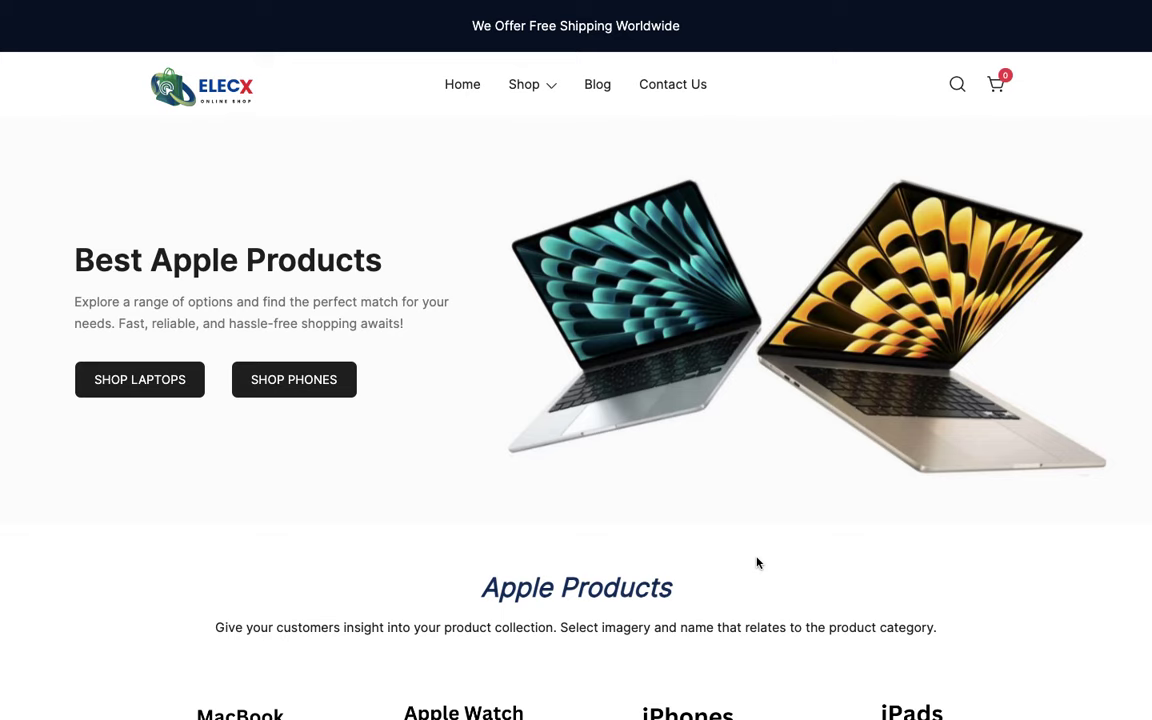
Scroll through the ELECX store homepage to browse its Apple product sections
scroll(757, 563, "down", 4)
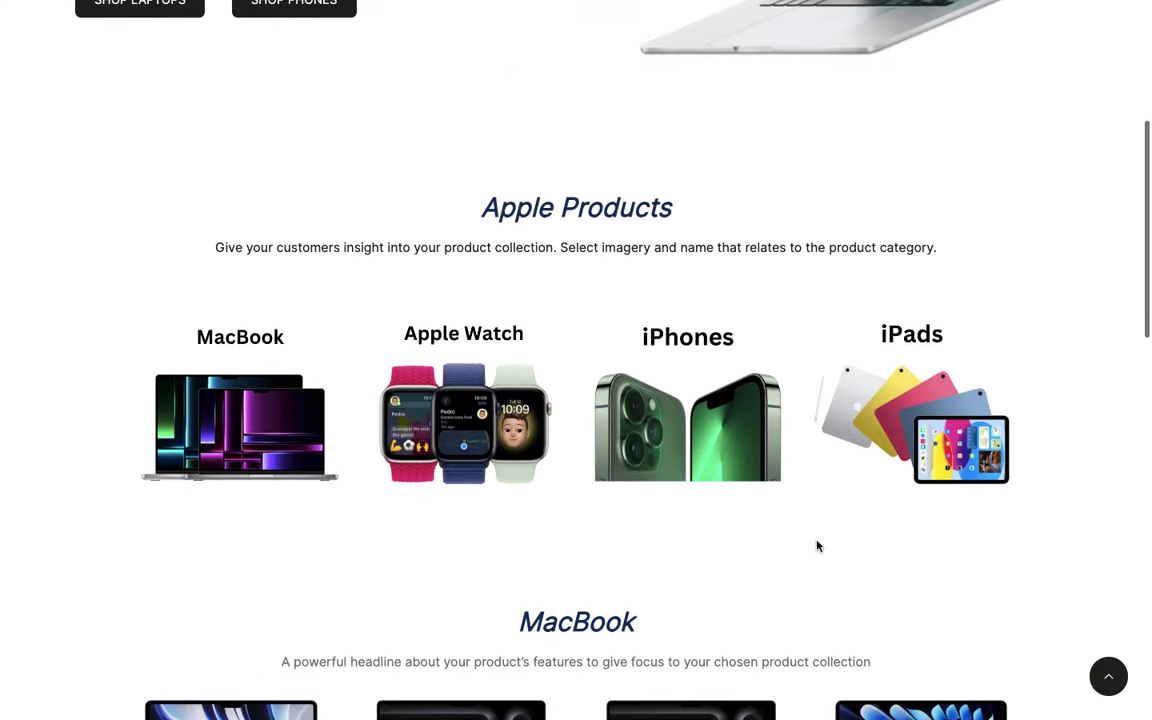
scroll(817, 546, "down", 3)
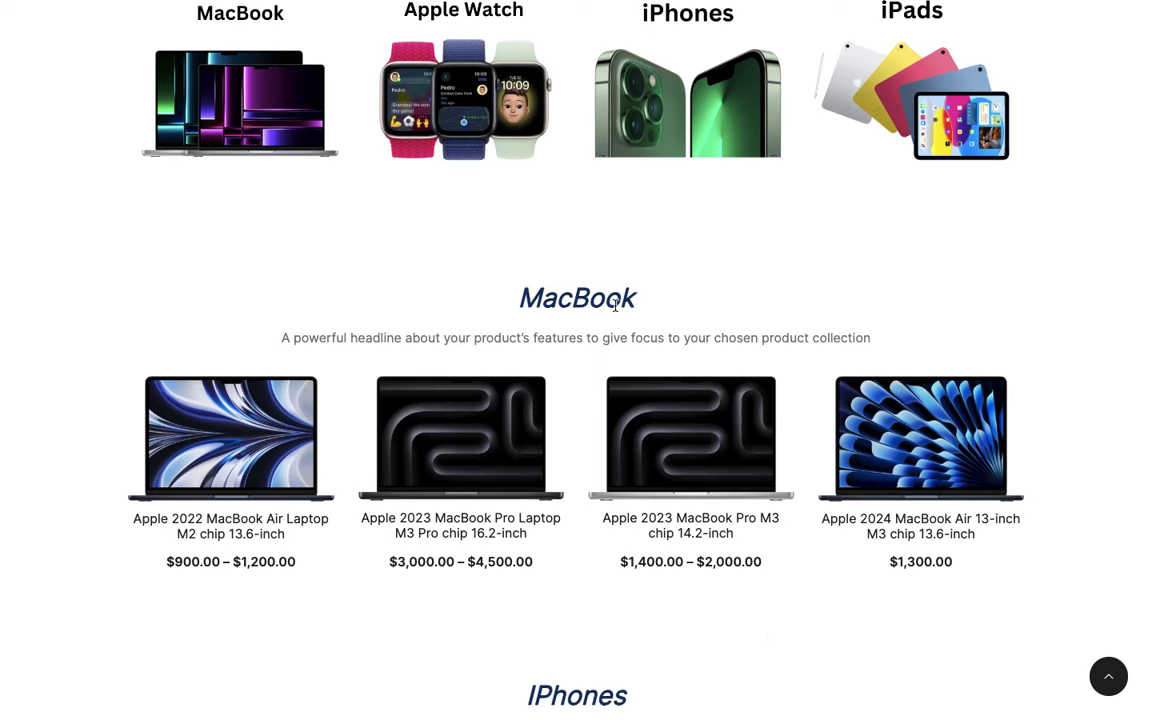
scroll(615, 305, "down", 4)
scroll(511, 475, "up", 1)
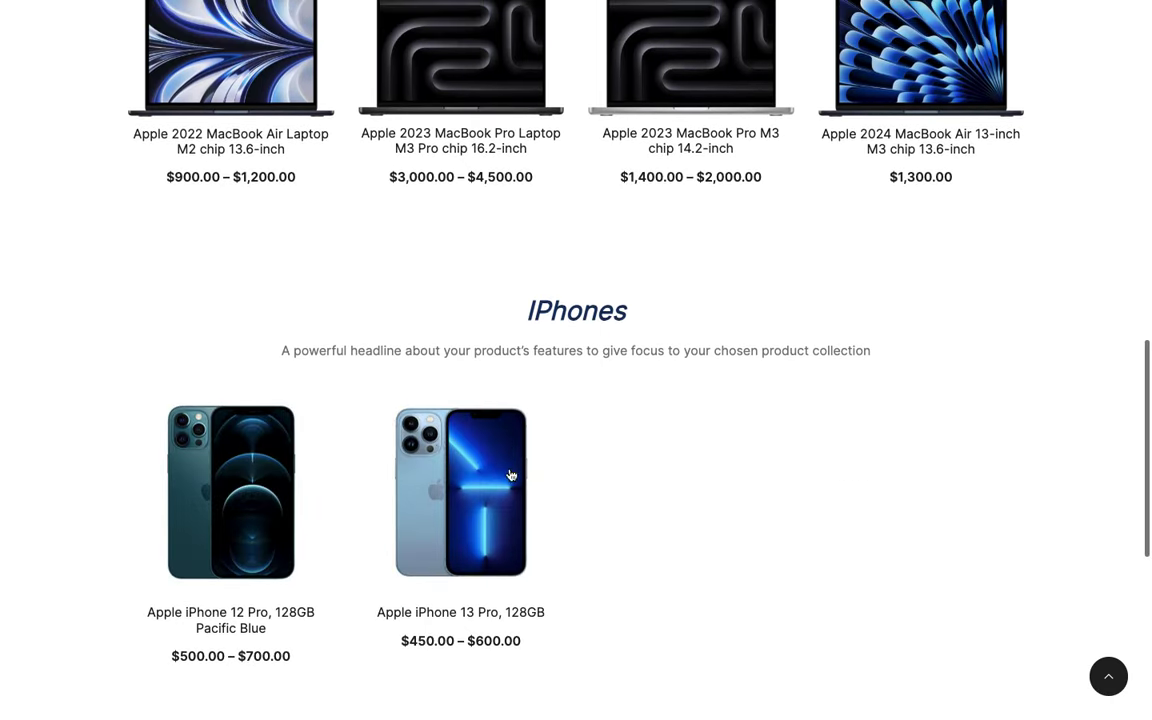
scroll(319, 391, "down", 3)
scroll(319, 391, "up", 8)
scroll(319, 391, "up", 4)
scroll(319, 391, "down", 3)
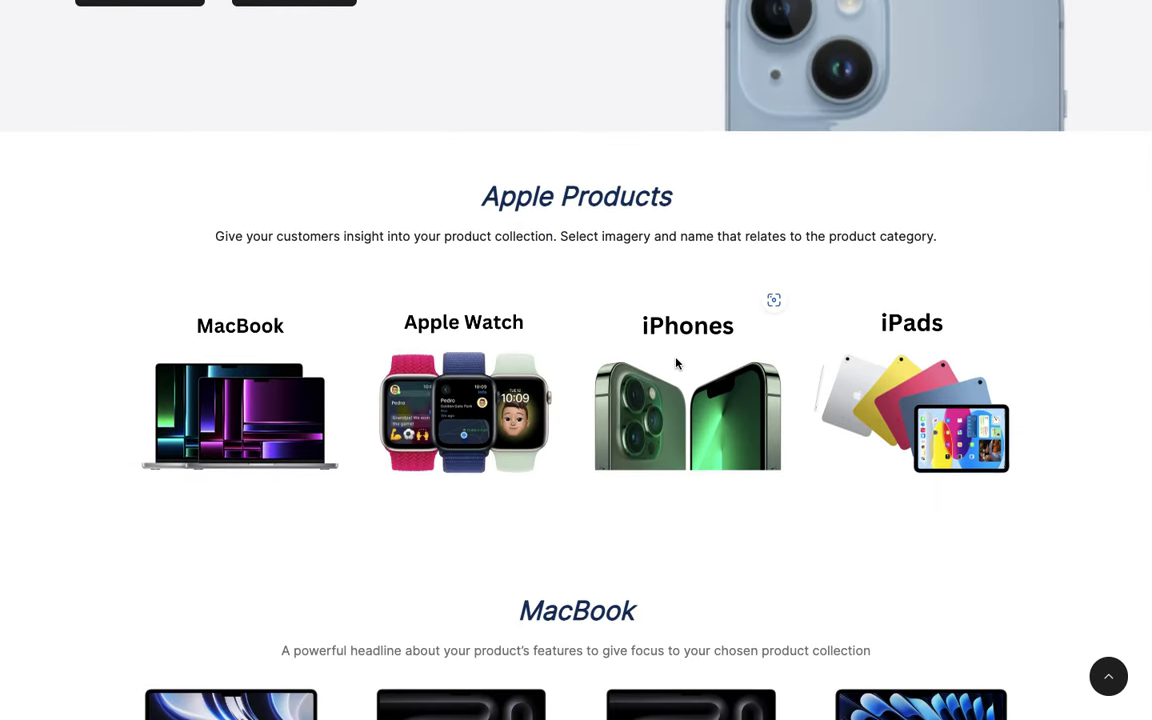
scroll(491, 398, "down", 4)
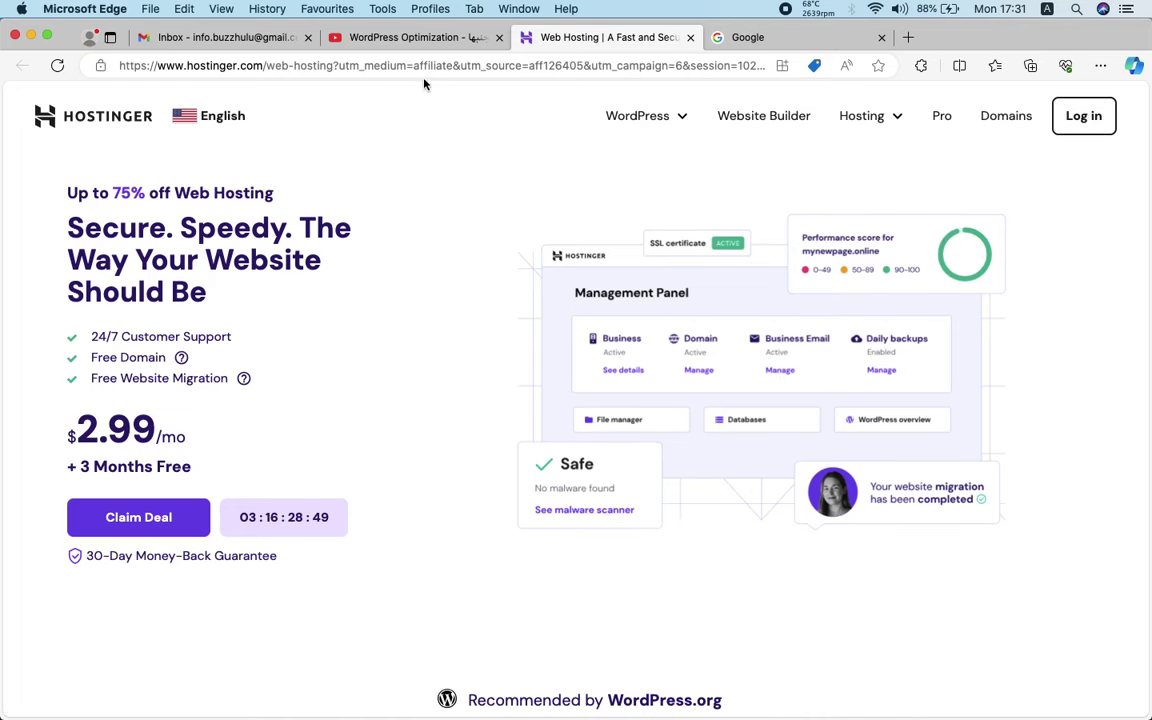
Follow the video's Hostinger link and view Premium $2.99, Business $3.99 and Cloud Startup $9.99 plans
left_click(423, 40)
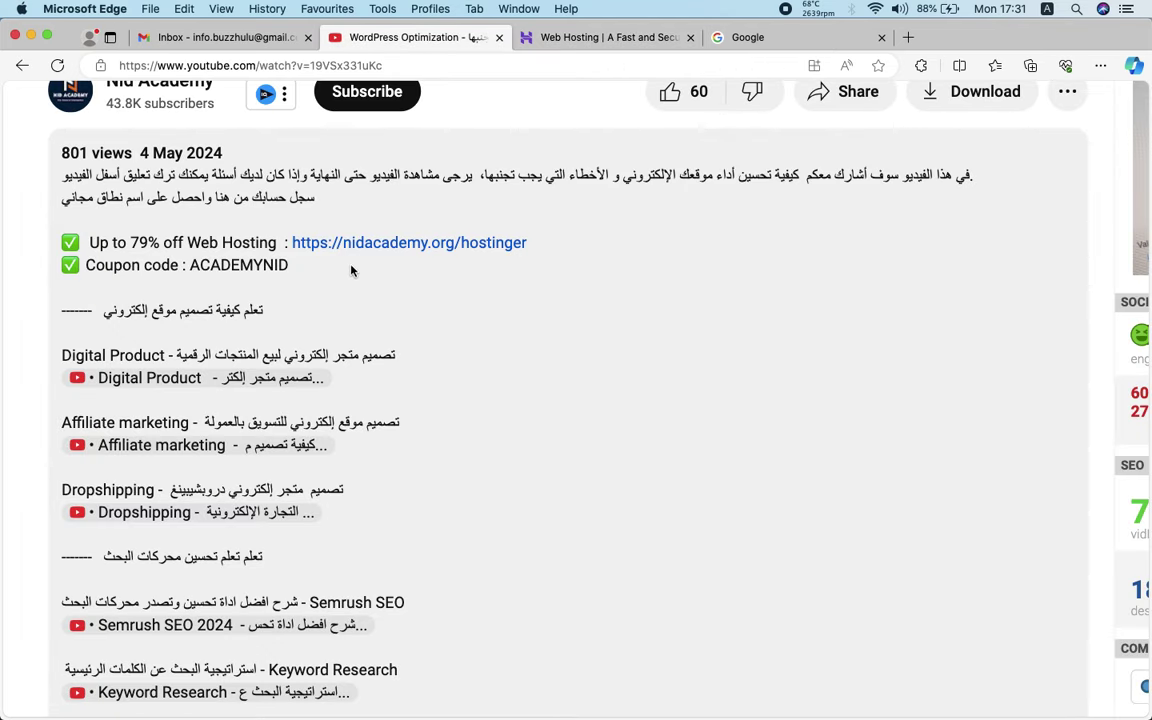
left_click(383, 242)
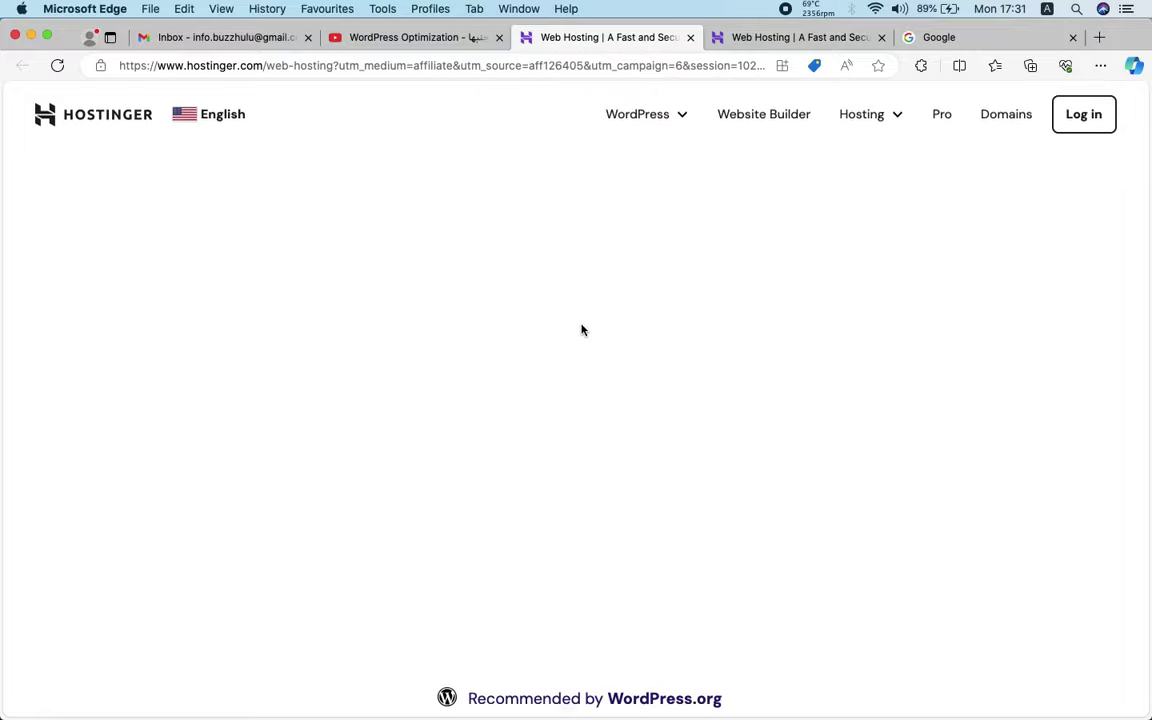
scroll(581, 327, "down", 5)
scroll(581, 330, "down", 3)
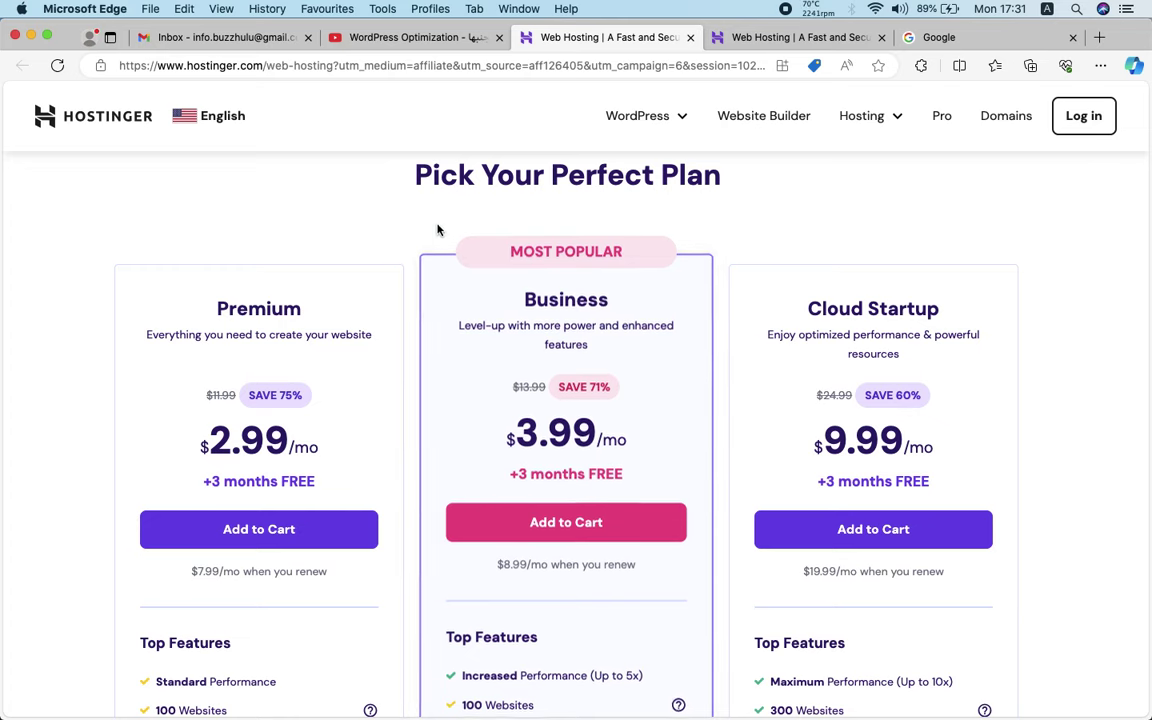
scroll(414, 242, "down", 1)
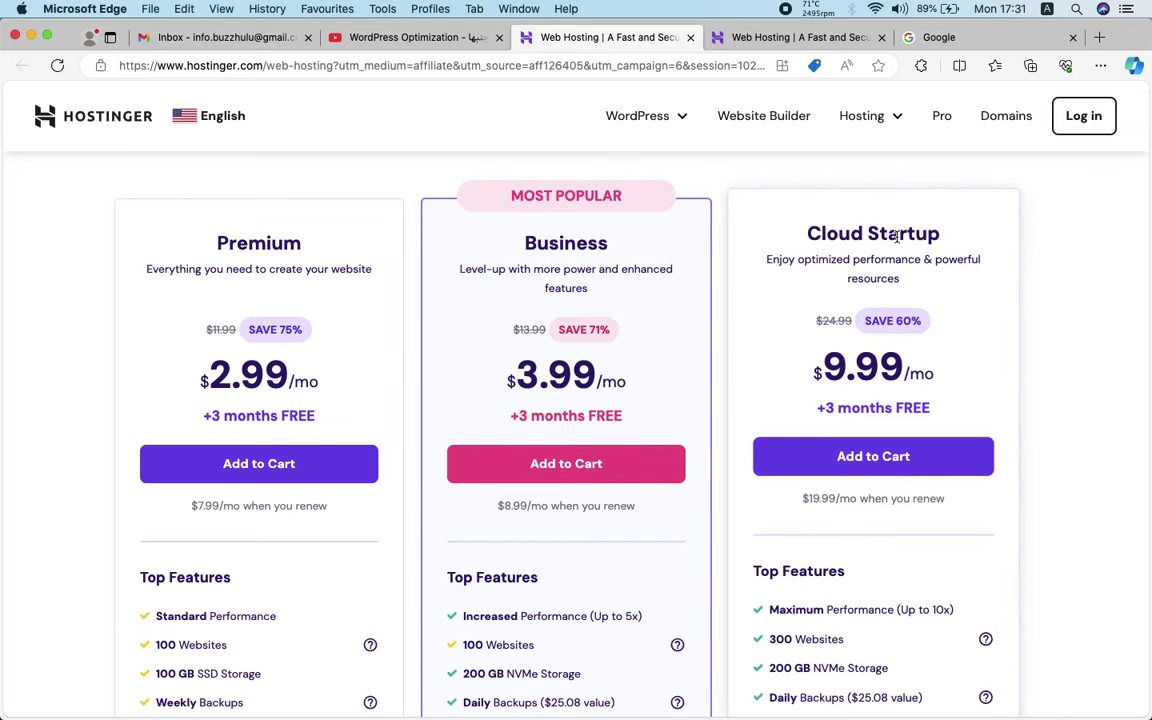
scroll(250, 275, "up", 1)
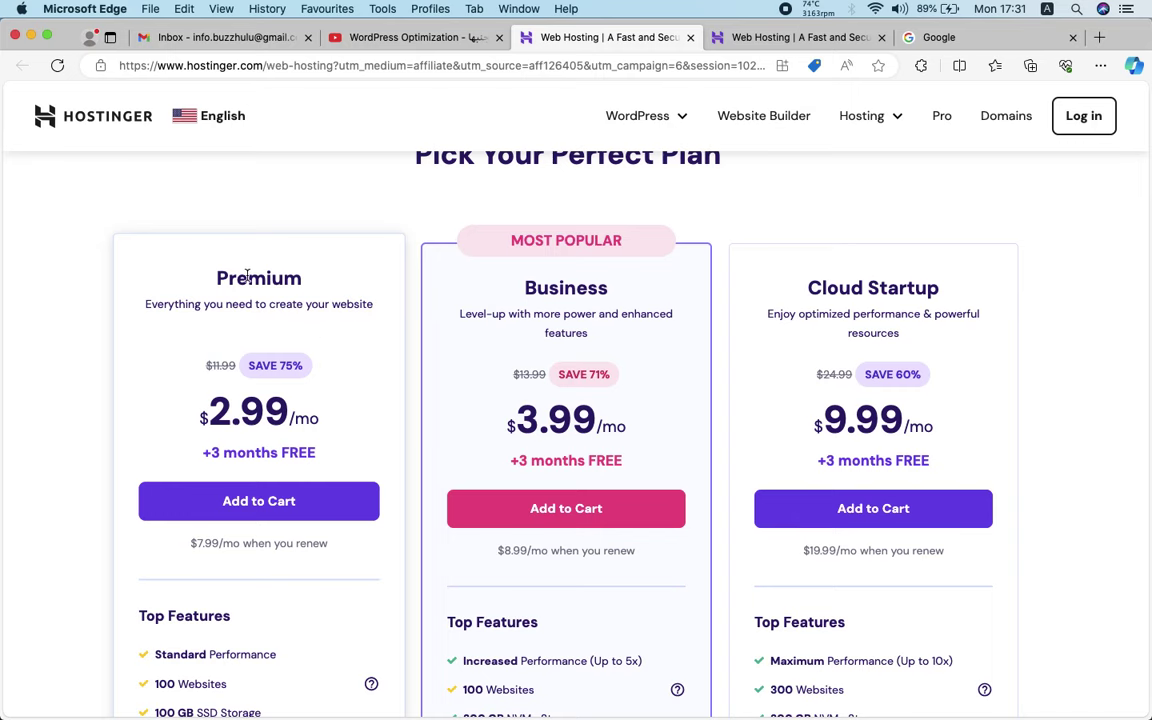
scroll(247, 276, "down", 3)
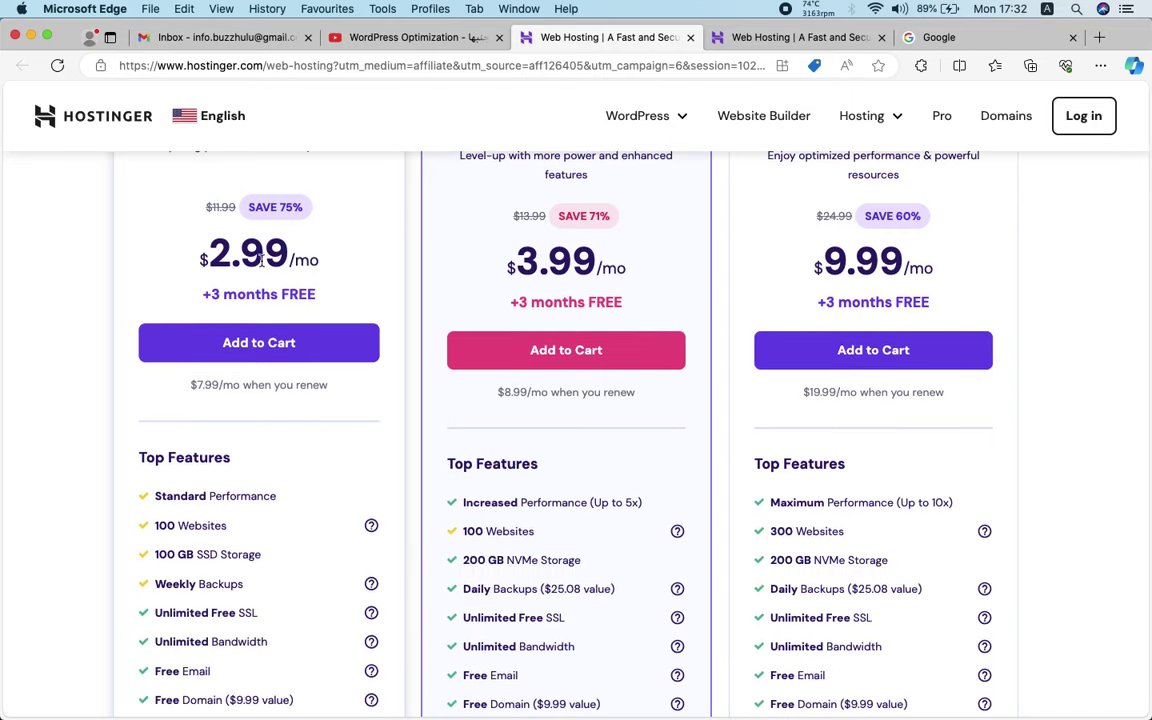
scroll(249, 263, "up", 1)
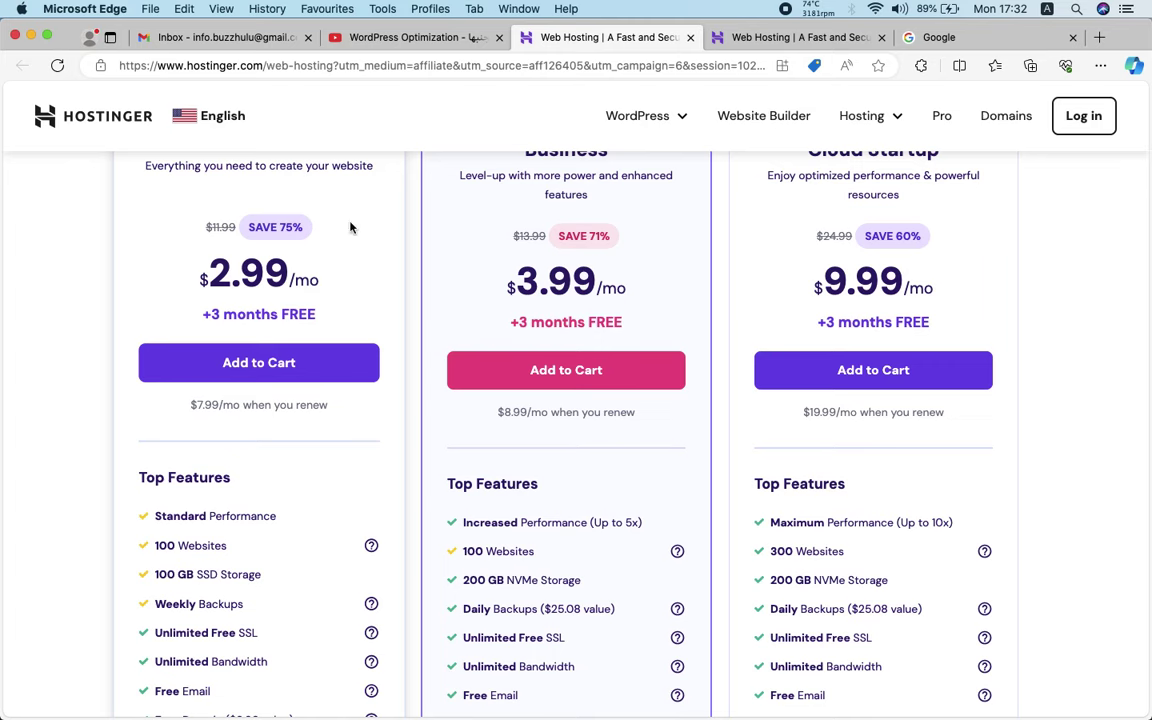
scroll(262, 293, "down", 3)
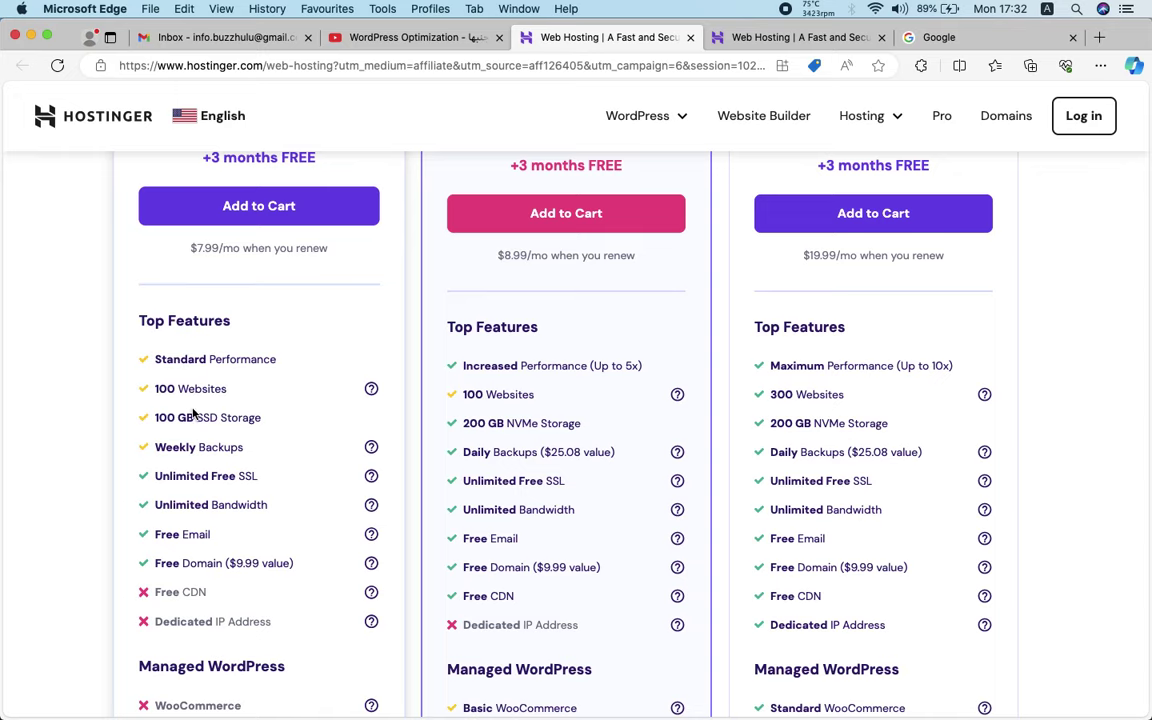
scroll(222, 417, "down", 1)
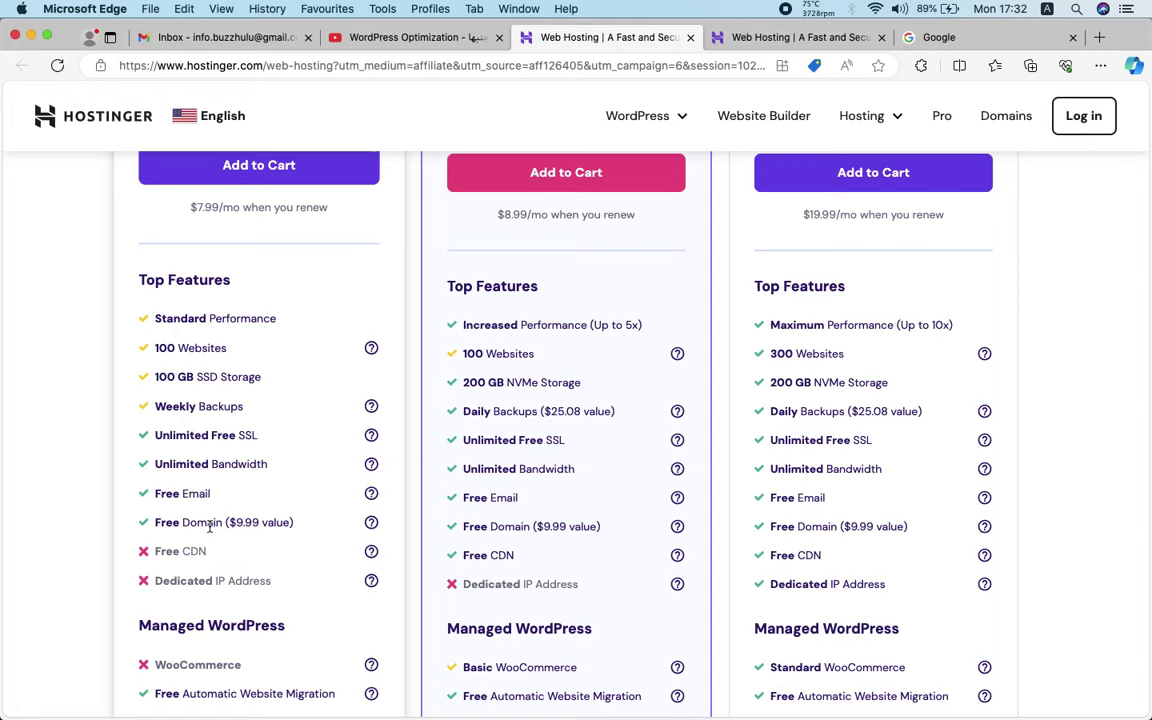
scroll(209, 528, "up", 5)
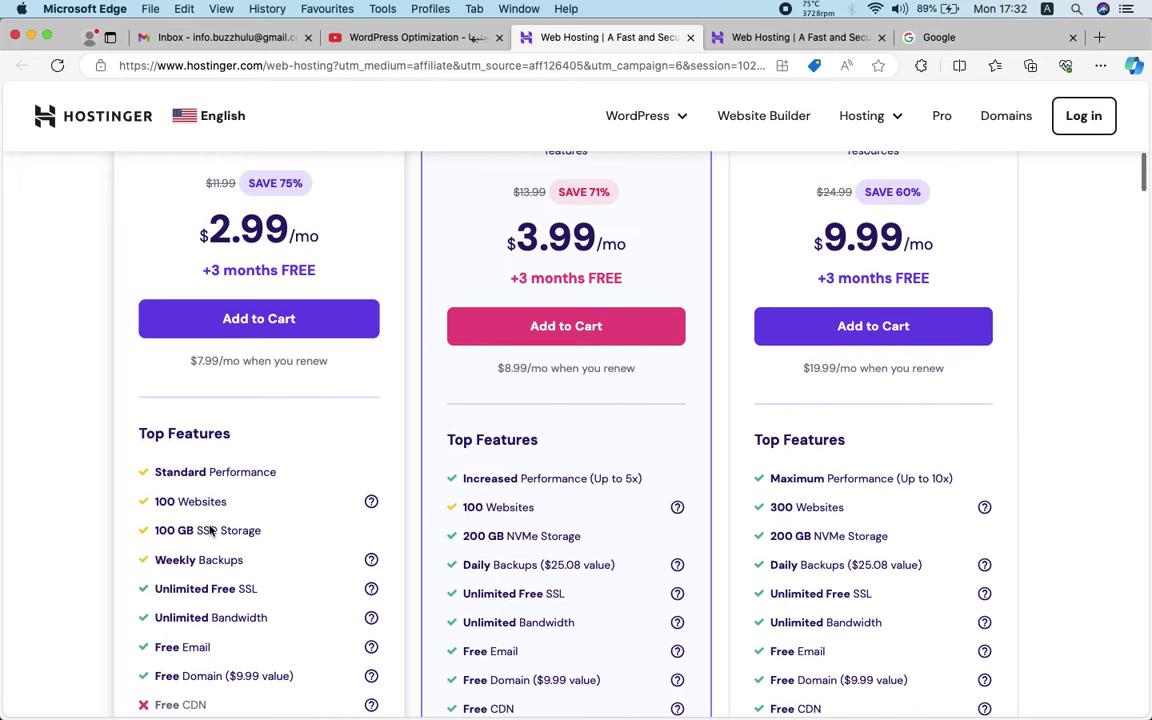
scroll(486, 344, "down", 2)
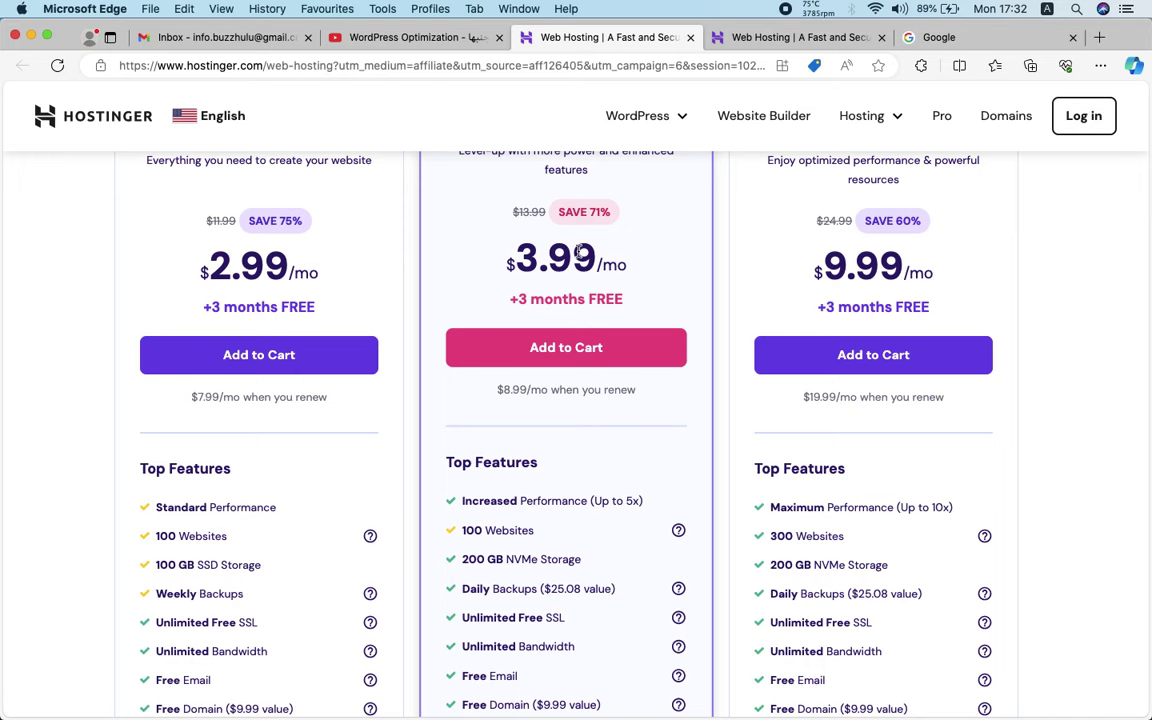
scroll(638, 270, "down", 3)
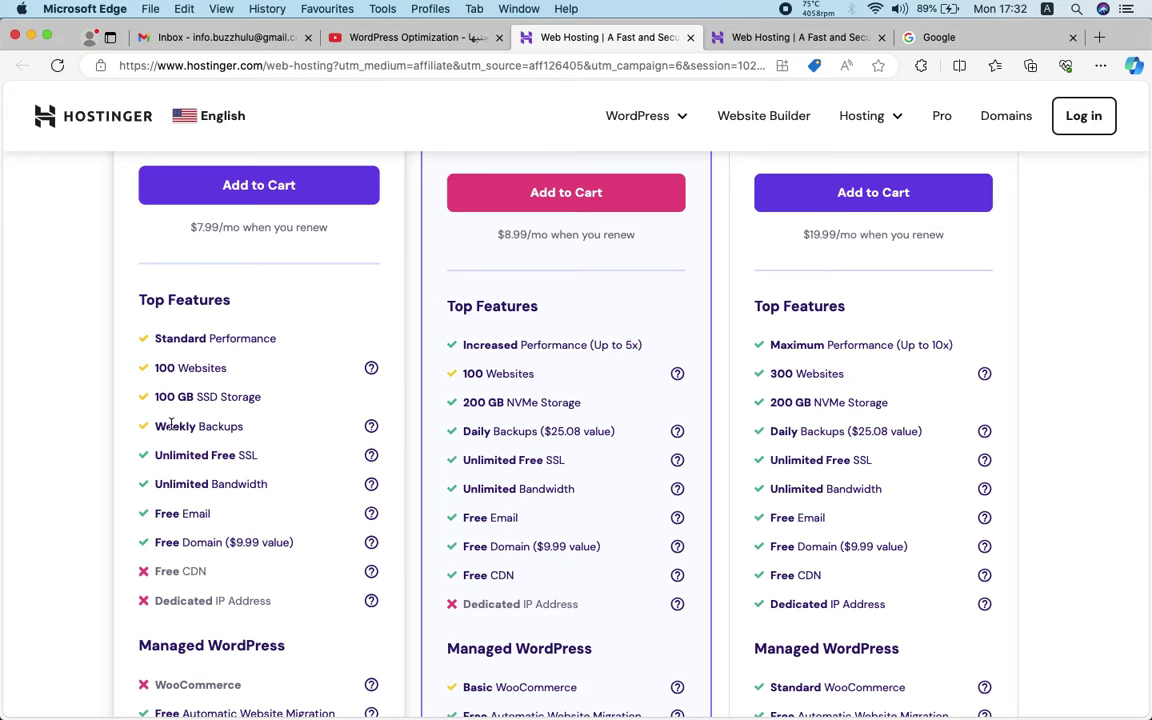
scroll(517, 440, "down", 1)
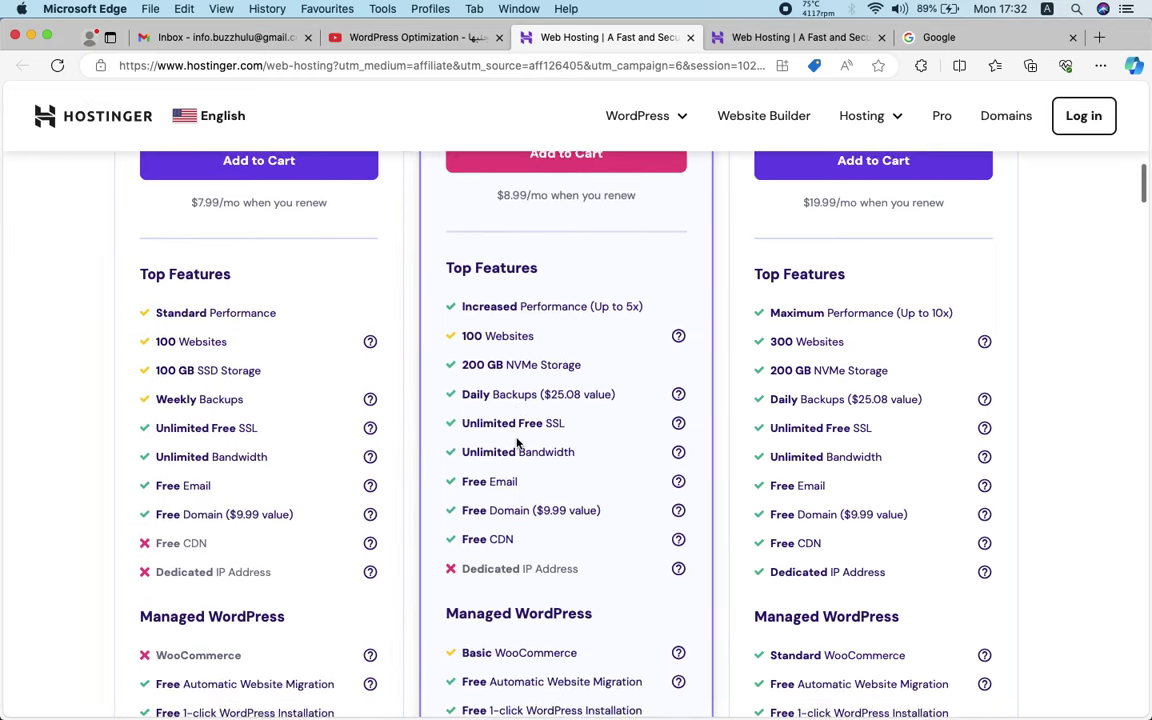
scroll(549, 450, "down", 1)
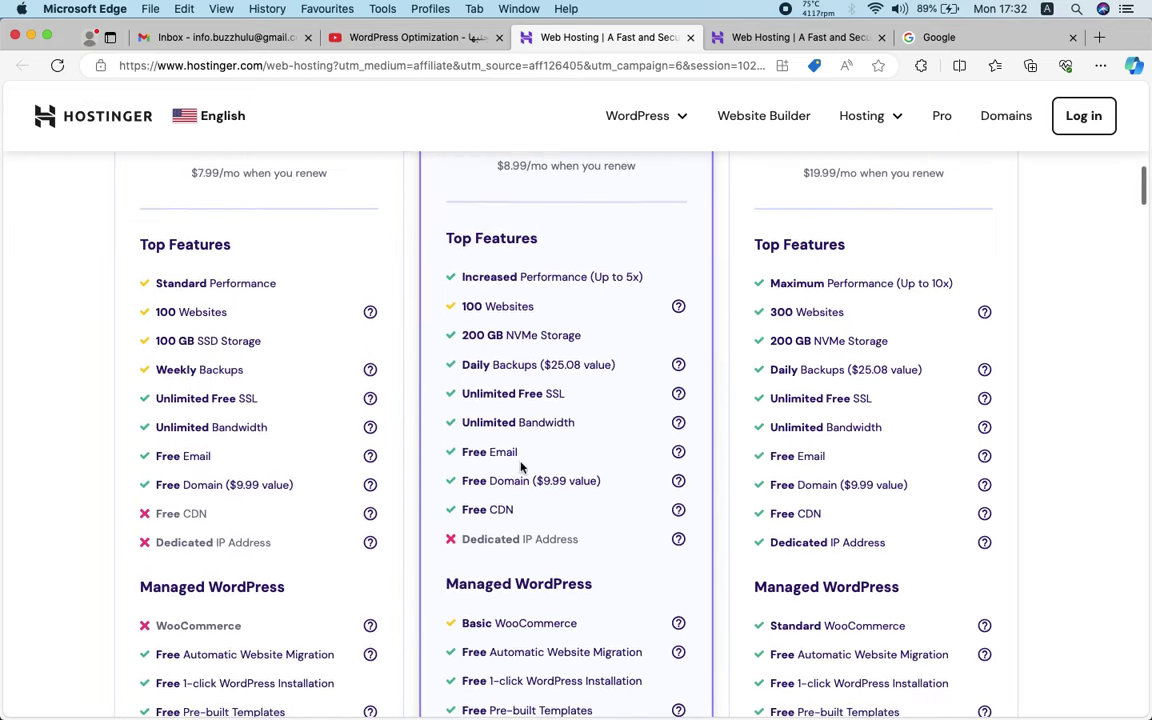
scroll(316, 386, "up", 8)
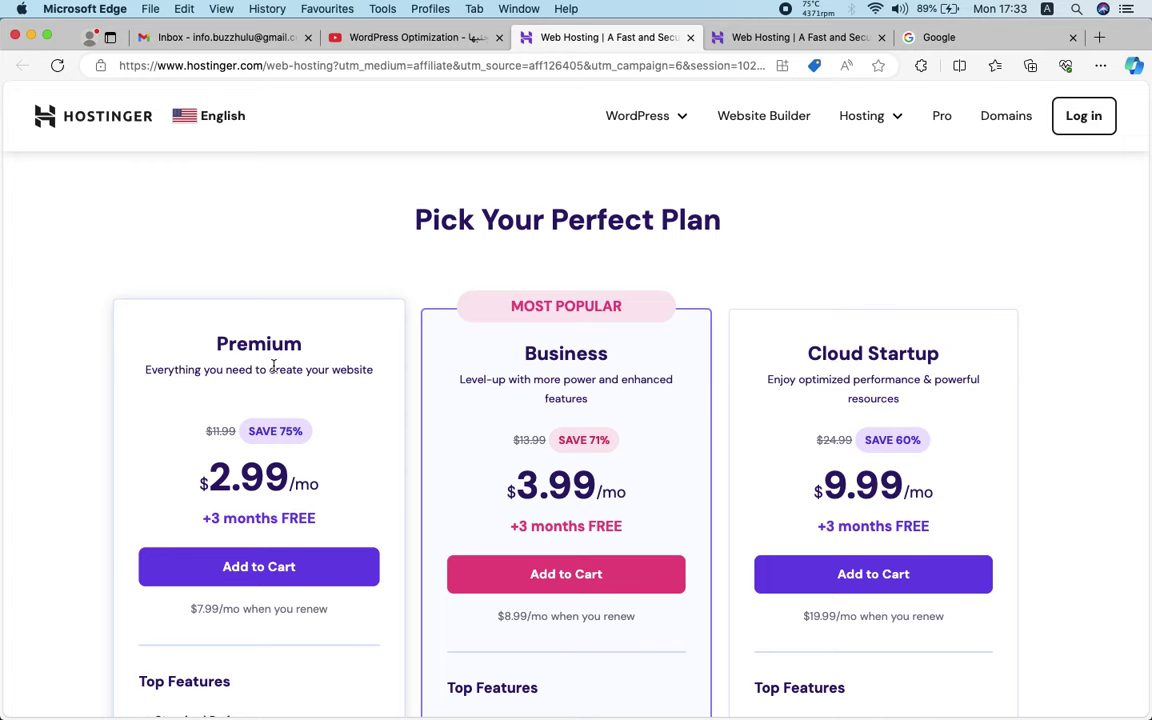
scroll(272, 366, "down", 2)
Add the Premium hosting plan to the cart and review the checkout page
left_click(255, 443)
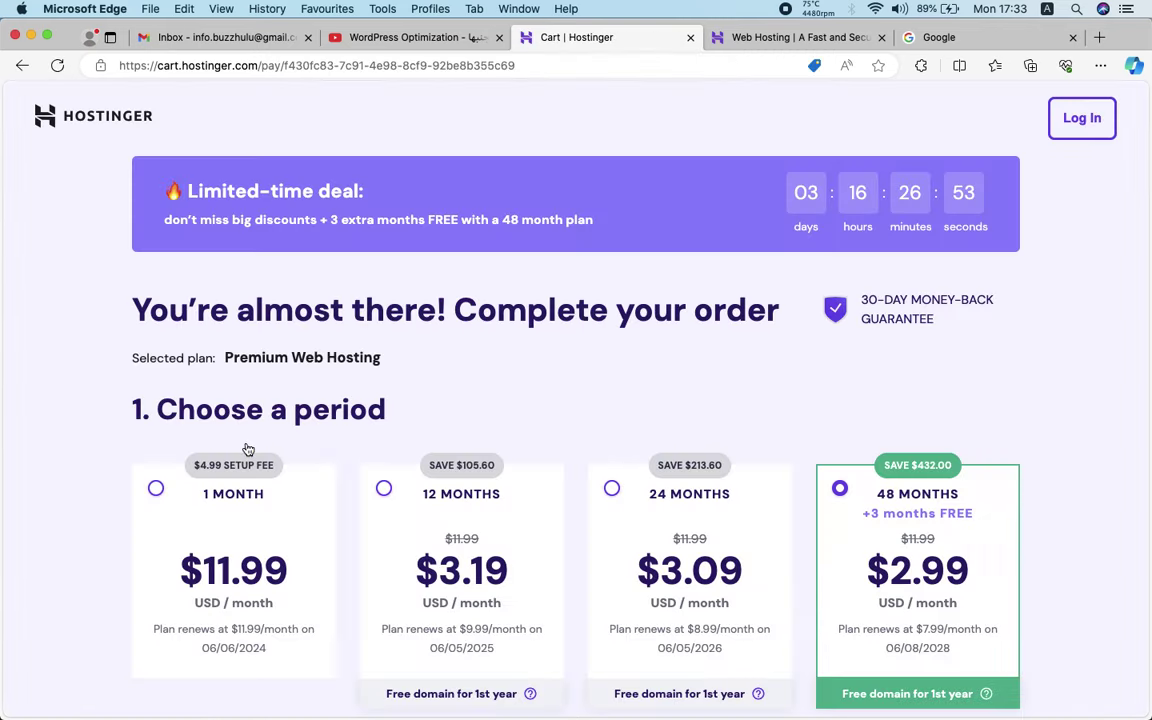
scroll(248, 449, "down", 2)
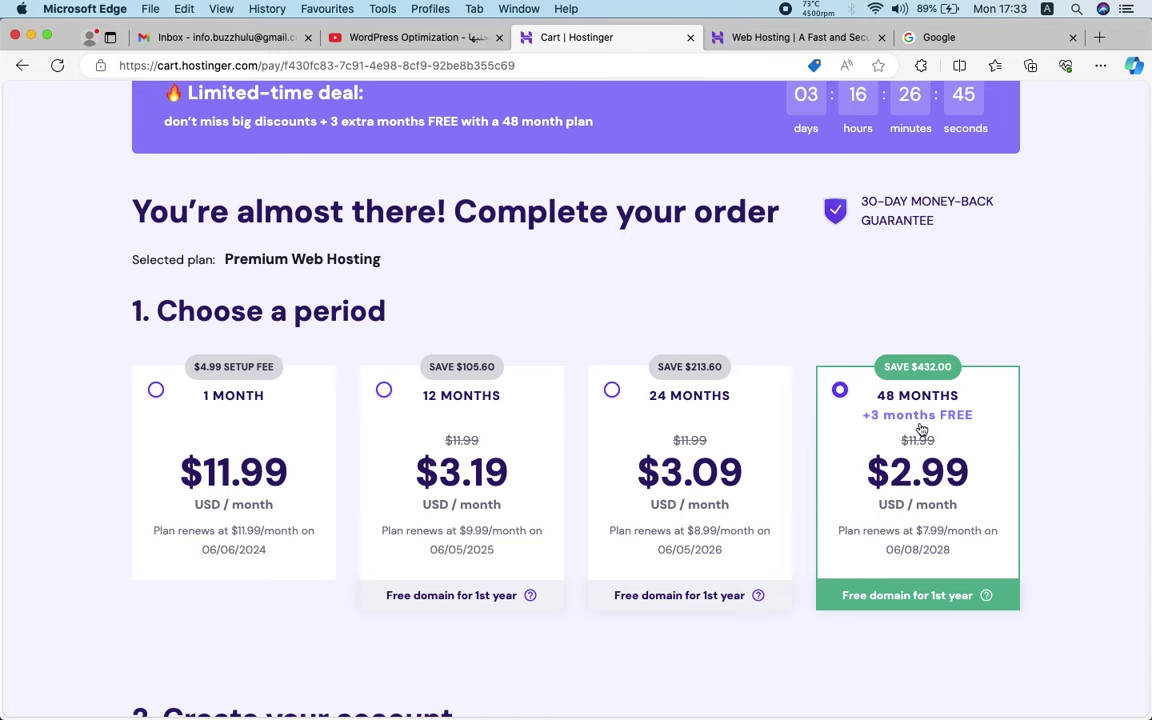
scroll(898, 458, "down", 10)
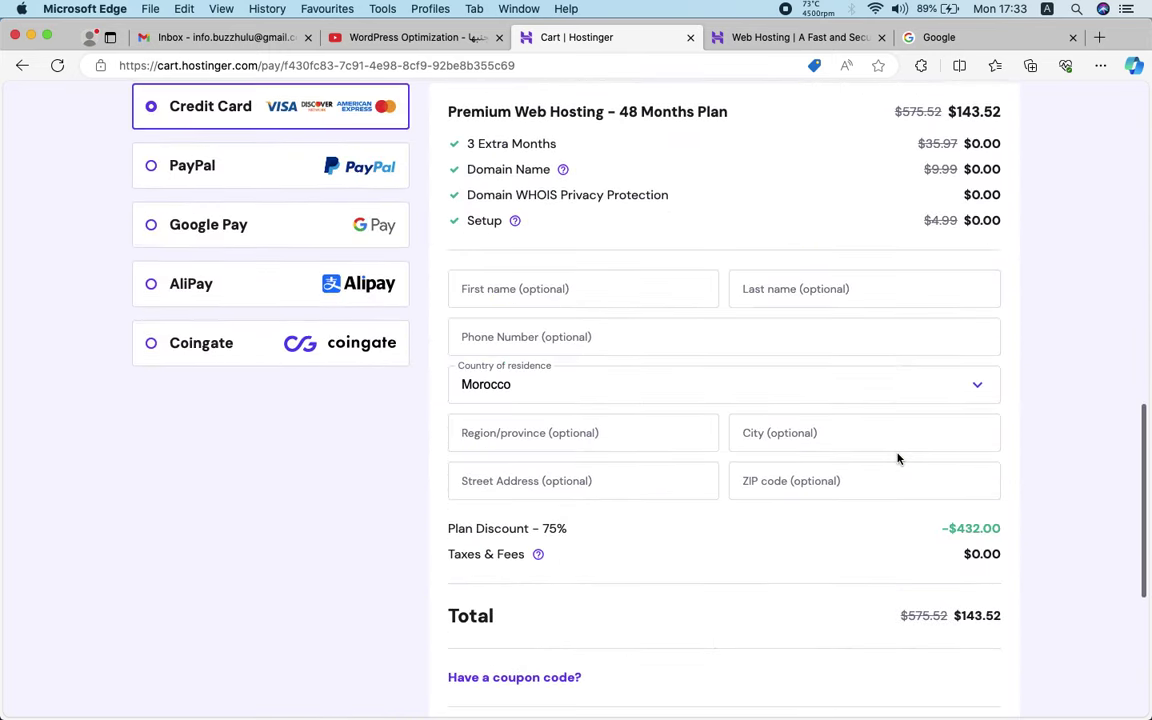
scroll(975, 565, "up", 6)
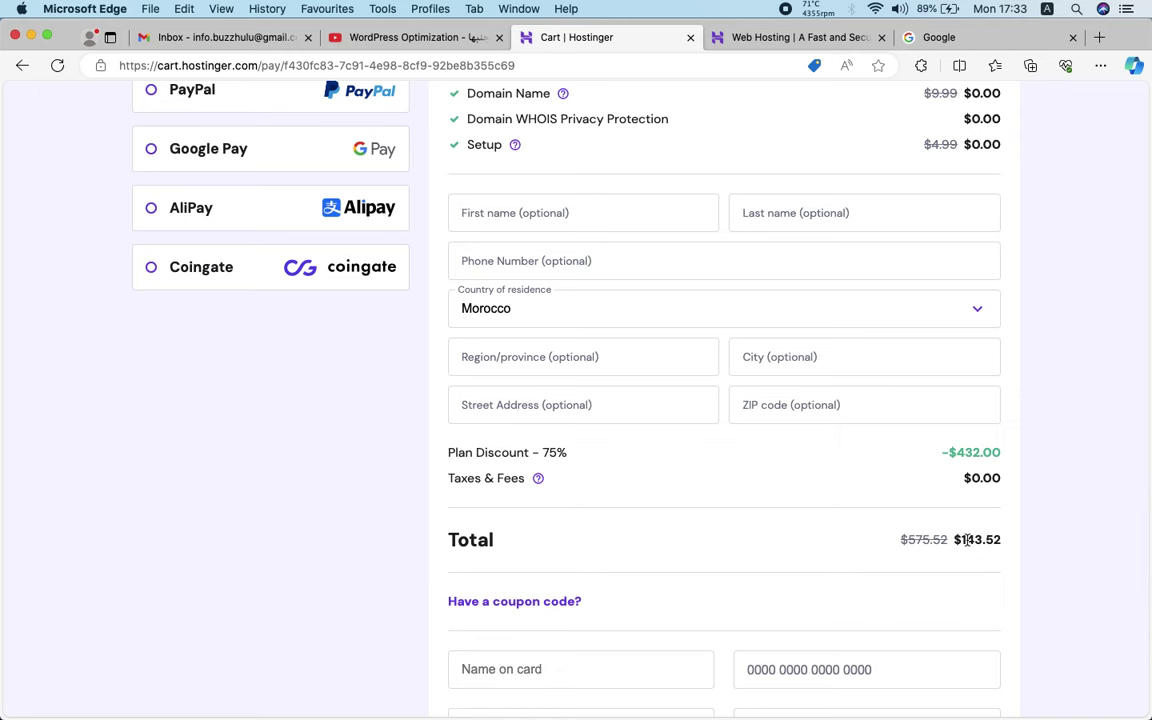
scroll(967, 540, "up", 3)
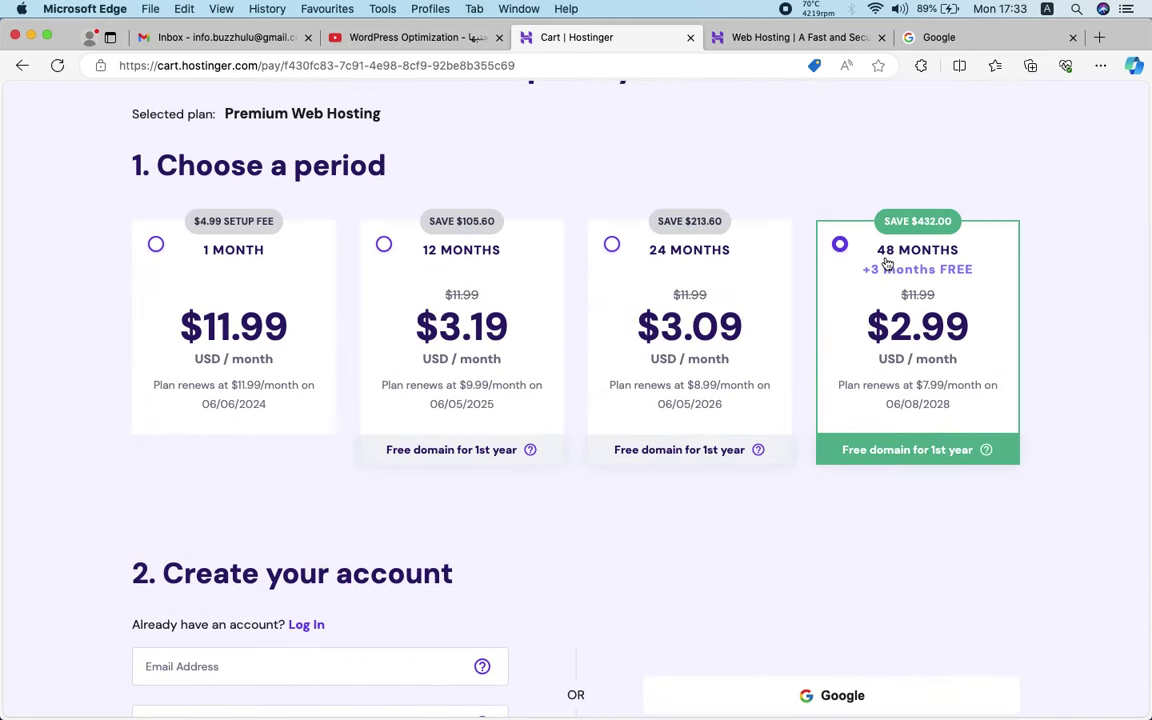
Choose the 24-month billing period and highlight its $74.16 order total
left_click(677, 276)
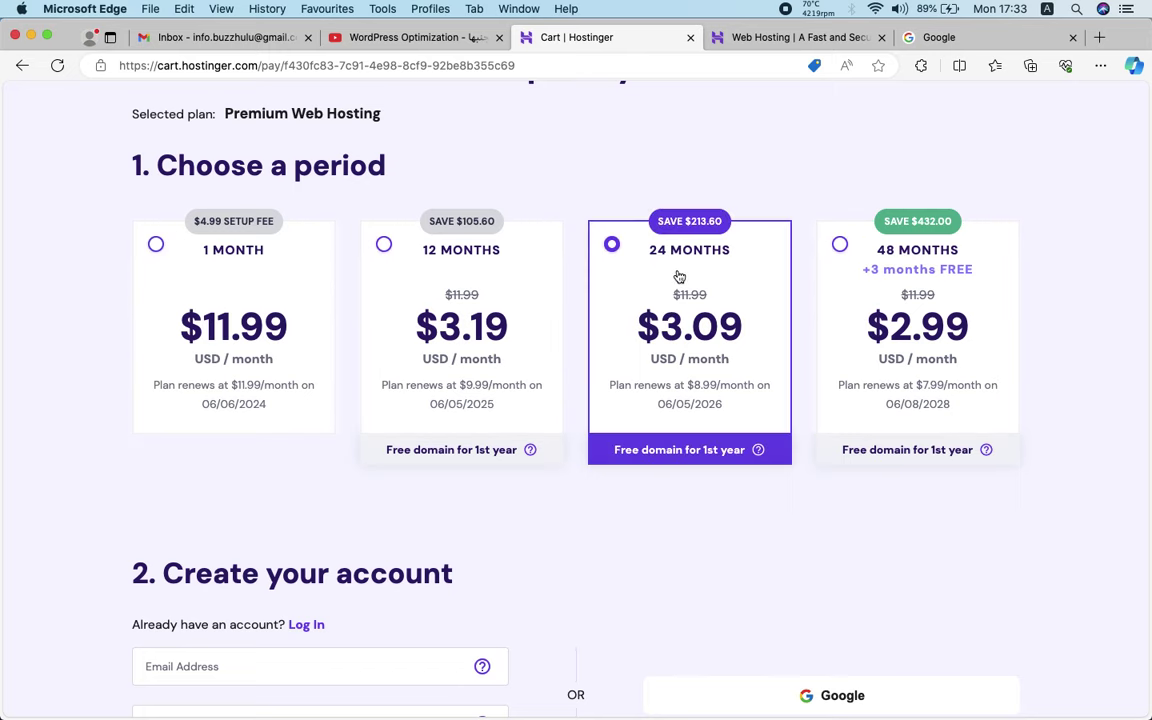
scroll(679, 276, "down", 15)
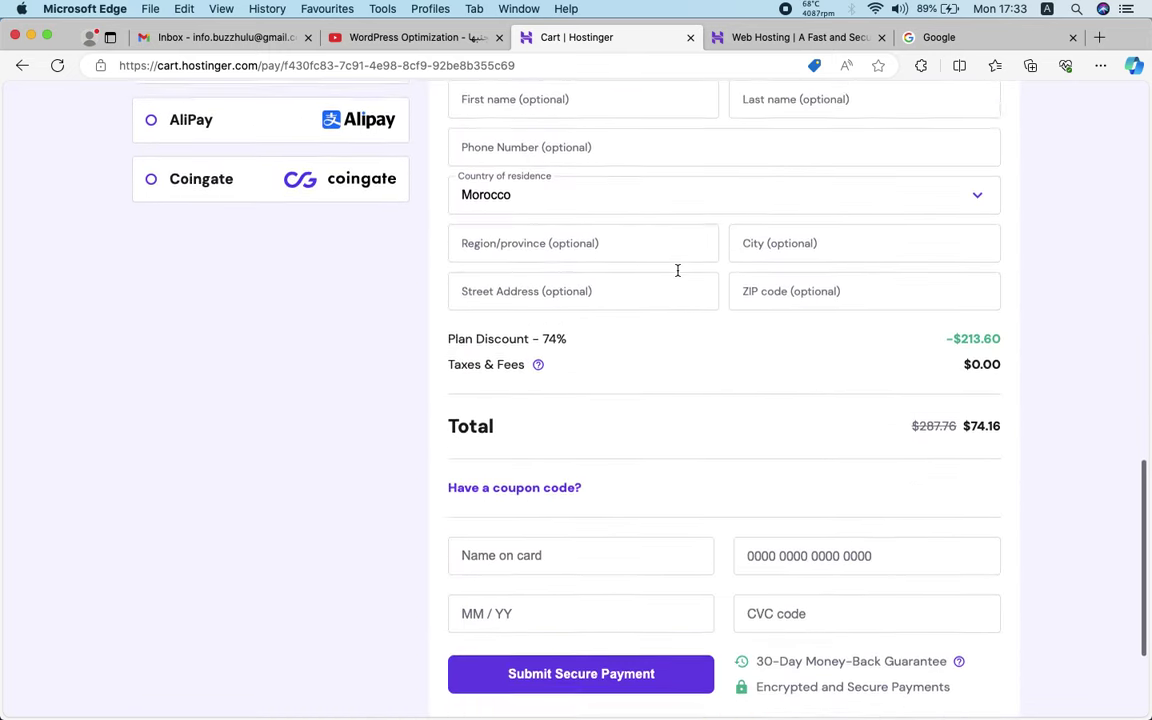
left_click_drag(1003, 410, 960, 410)
left_click(1029, 429)
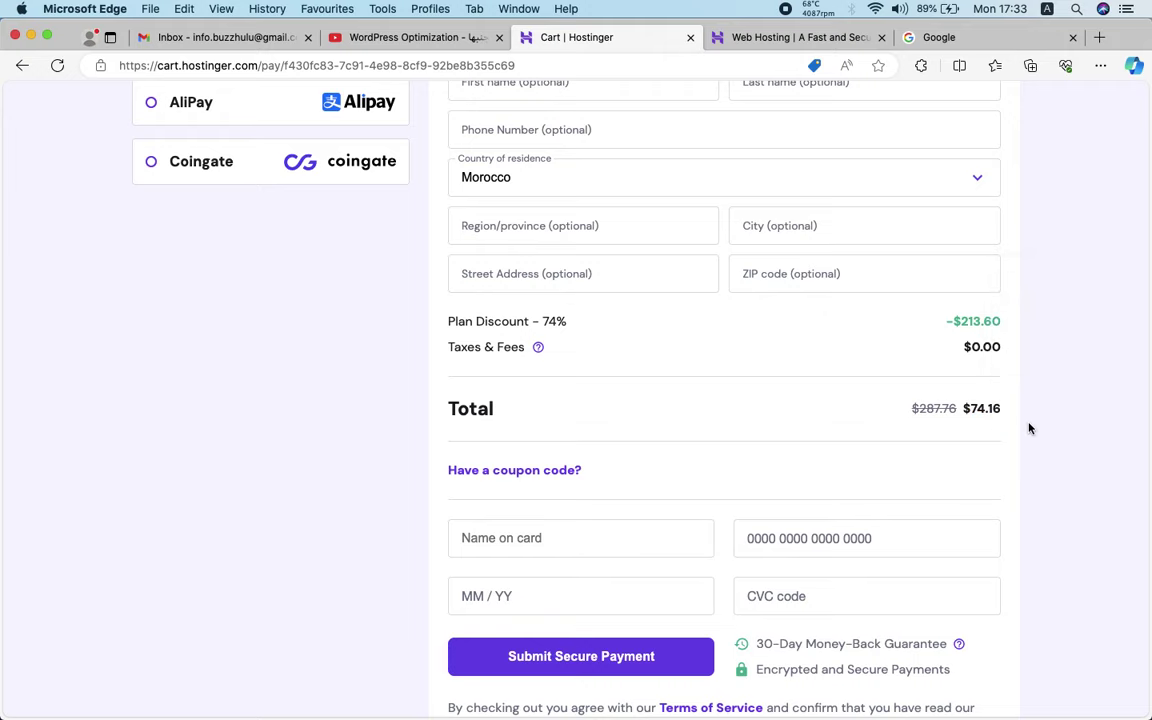
double_click(988, 408)
scroll(998, 447, "up", 10)
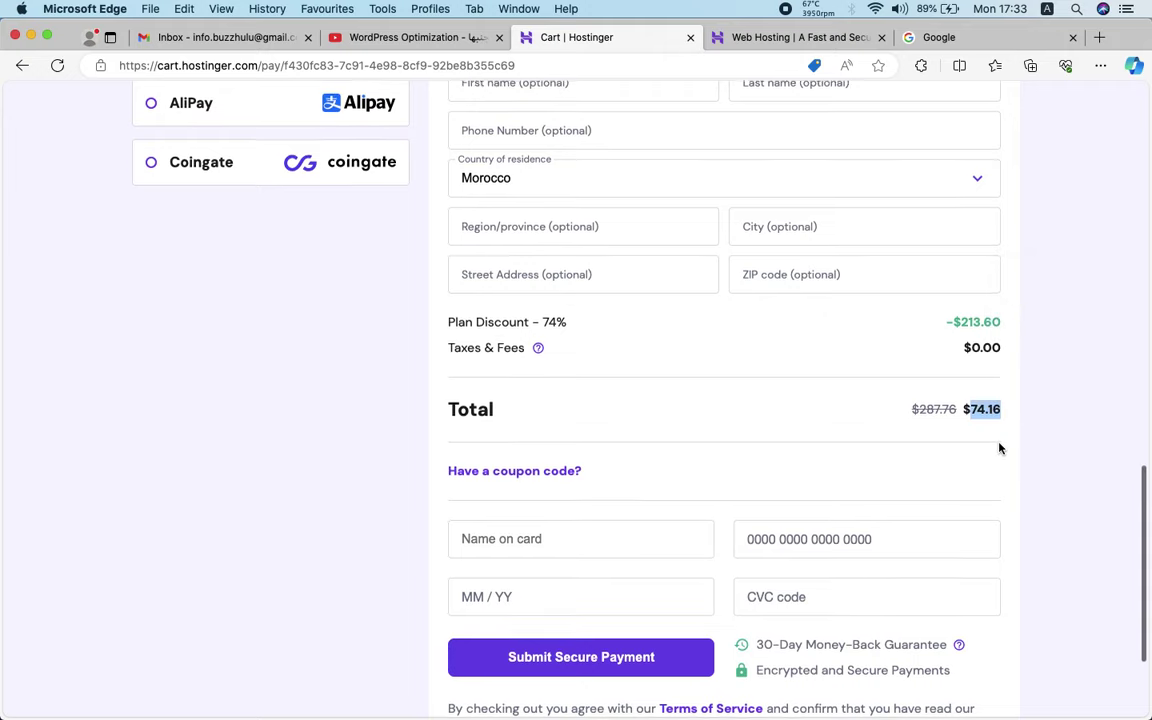
scroll(998, 447, "up", 3)
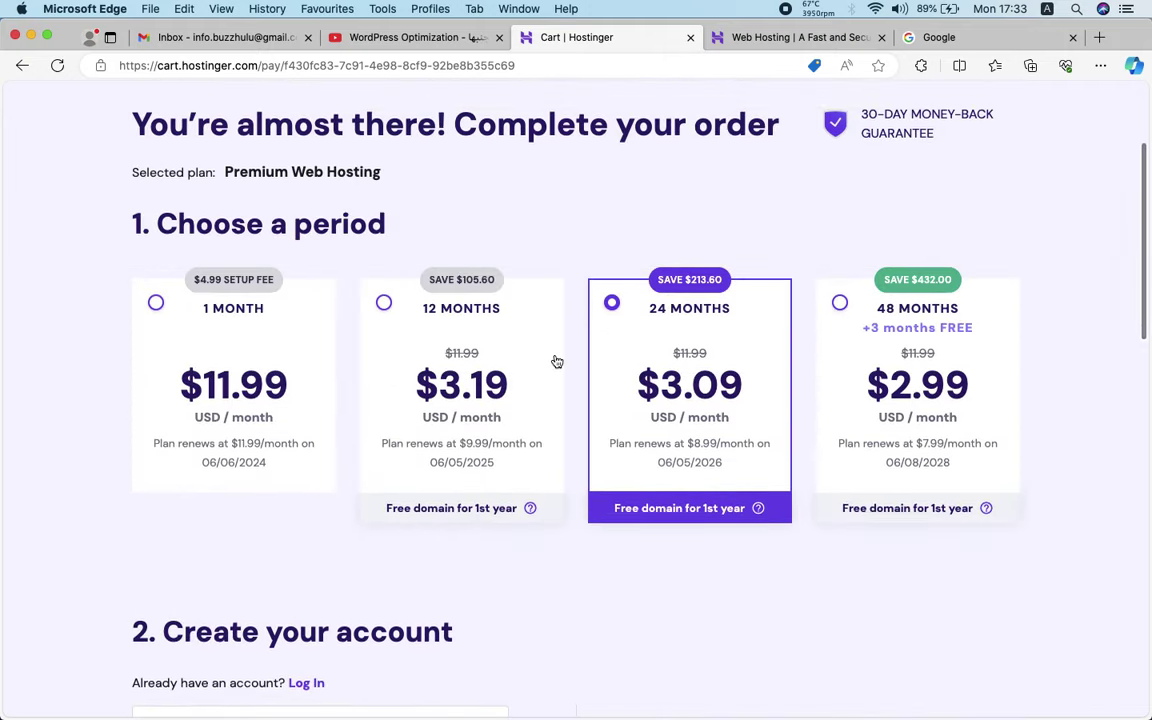
Switch to 12-month billing for a $38.28 total and reveal the coupon code field
left_click(522, 355)
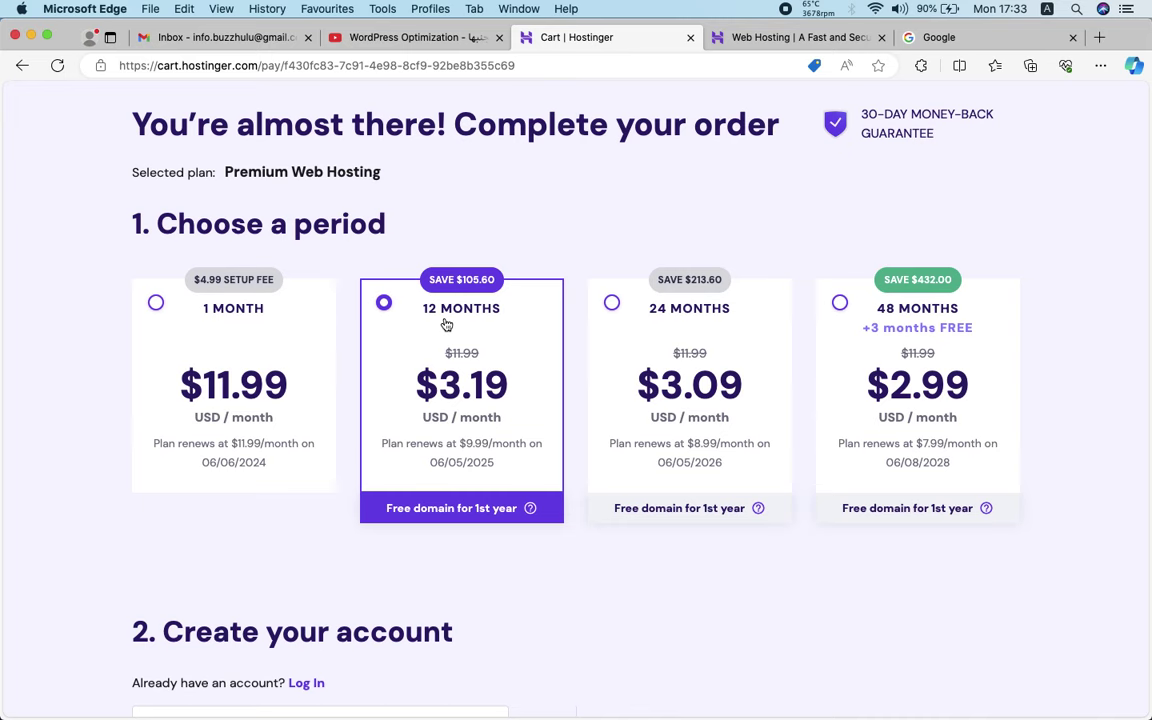
scroll(486, 436, "down", 6)
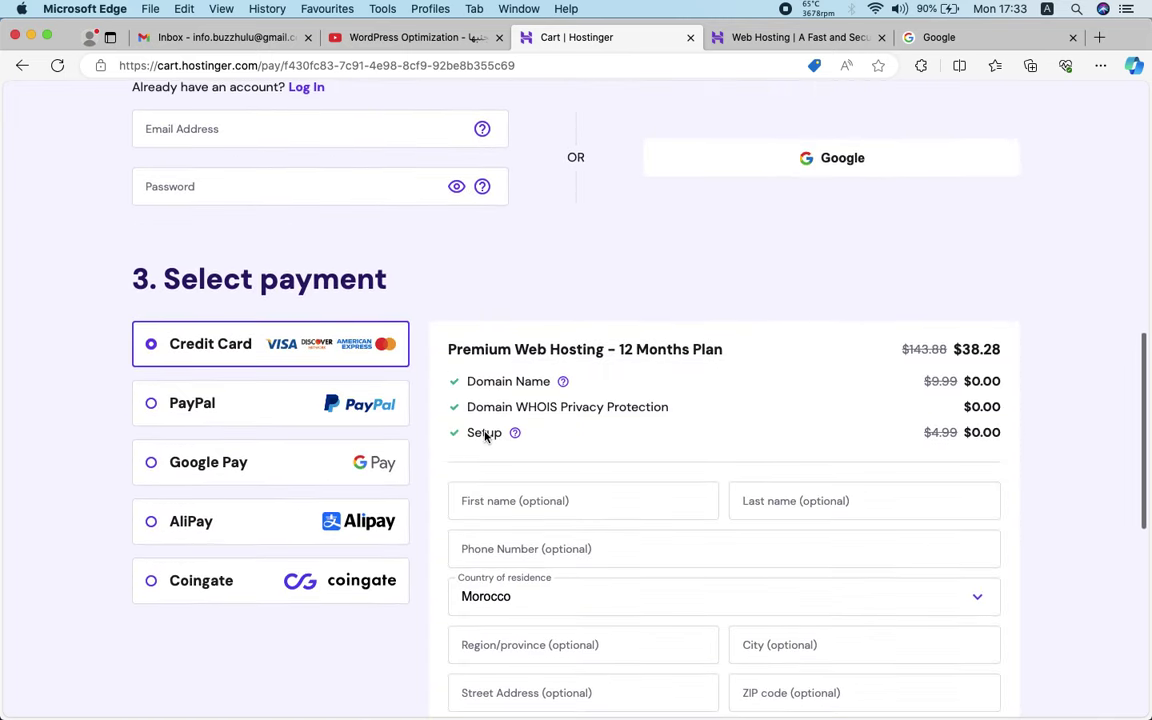
scroll(486, 436, "down", 4)
double_click(973, 451)
scroll(990, 440, "down", 1)
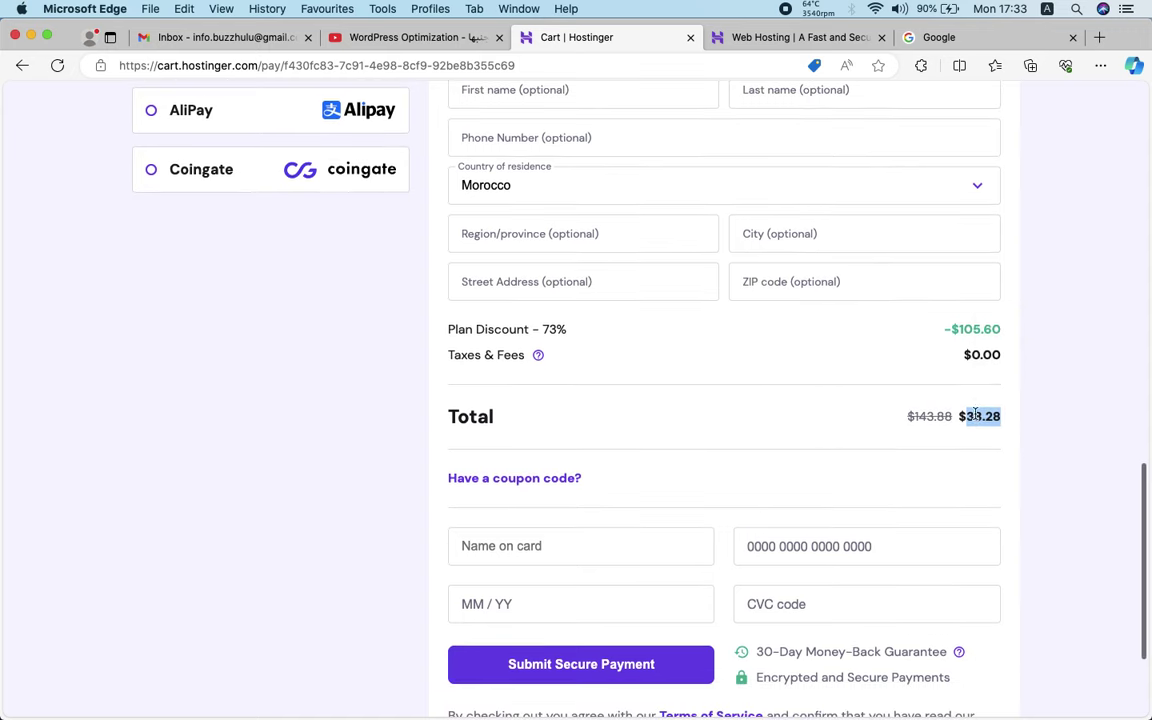
left_click(506, 480)
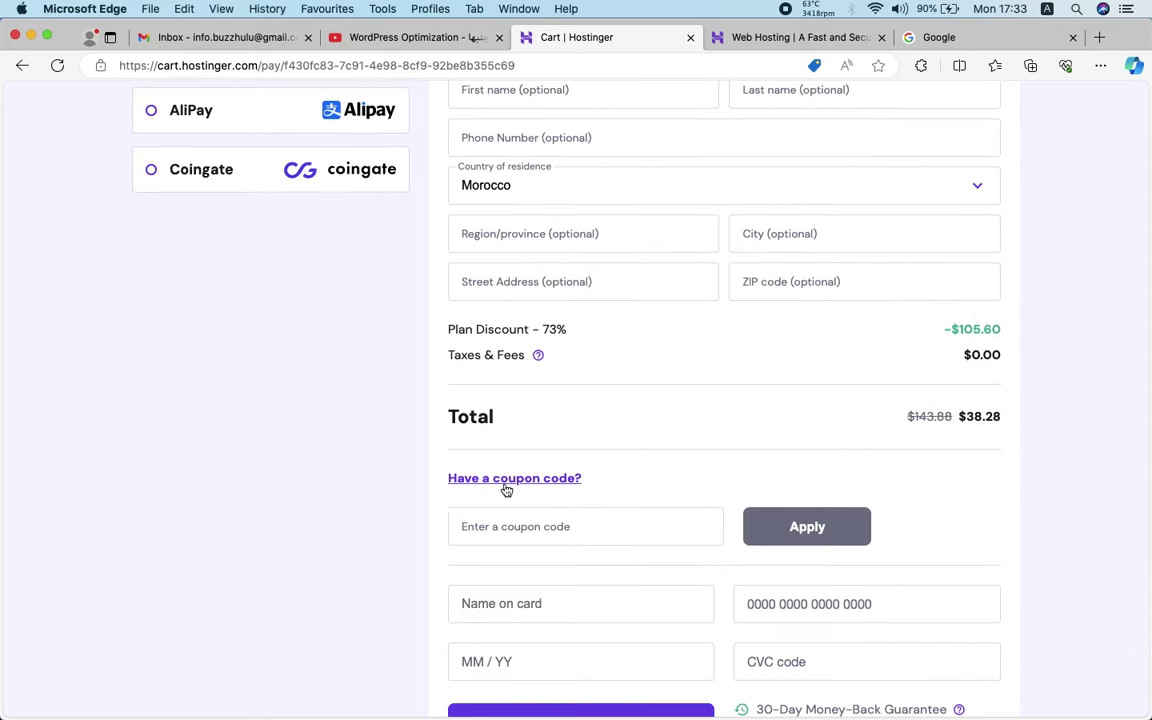
Copy the coupon code ACADEMYNID from the video description
left_click(410, 37)
left_click_drag(283, 264, 190, 266)
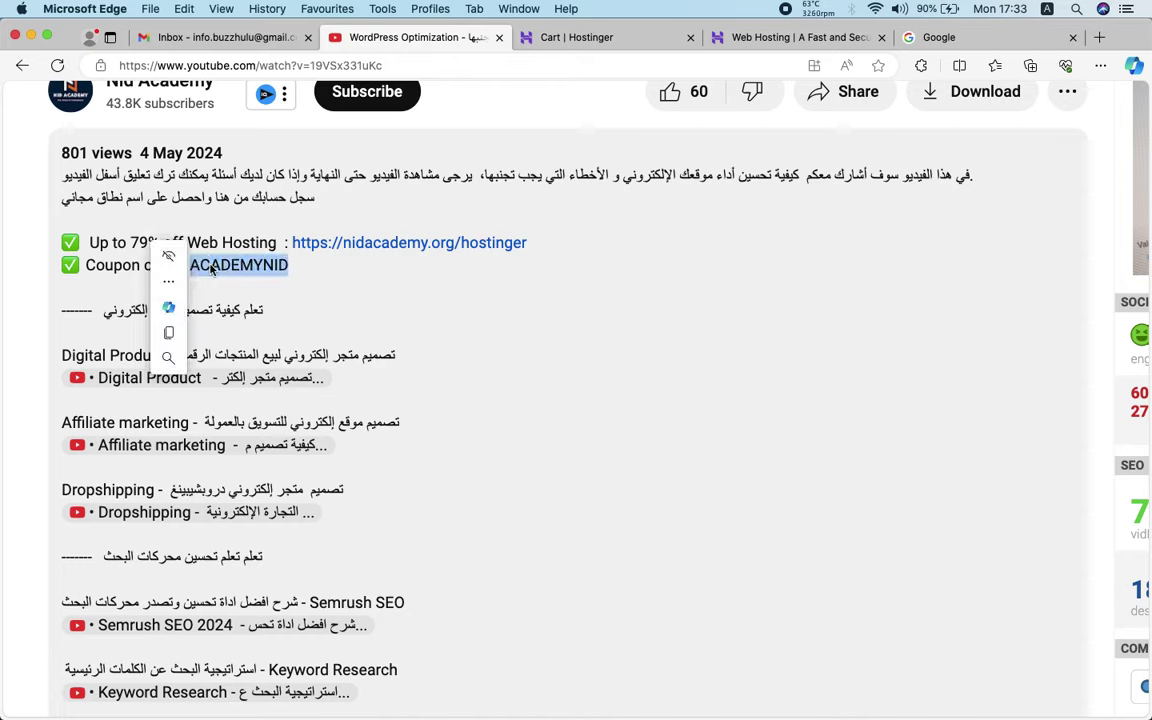
right_click(260, 267)
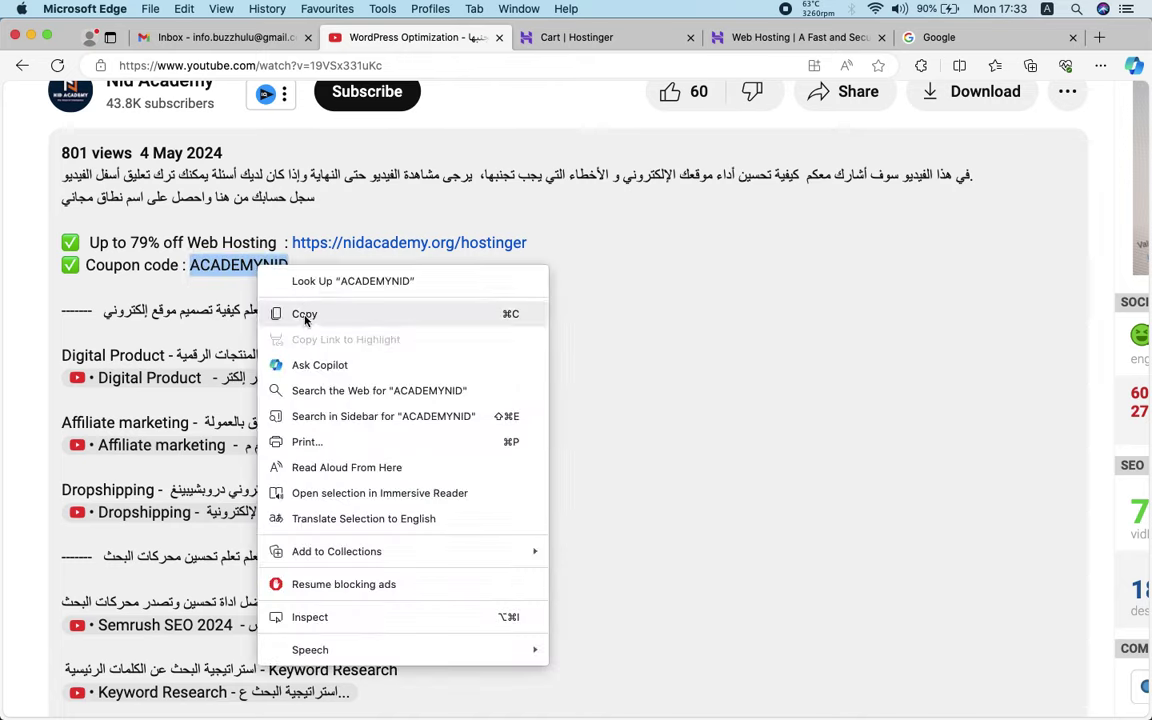
left_click(305, 318)
Paste ACADEMYNID into the coupon field and apply it, giving 76% off and a $34.45 total
left_click(540, 37)
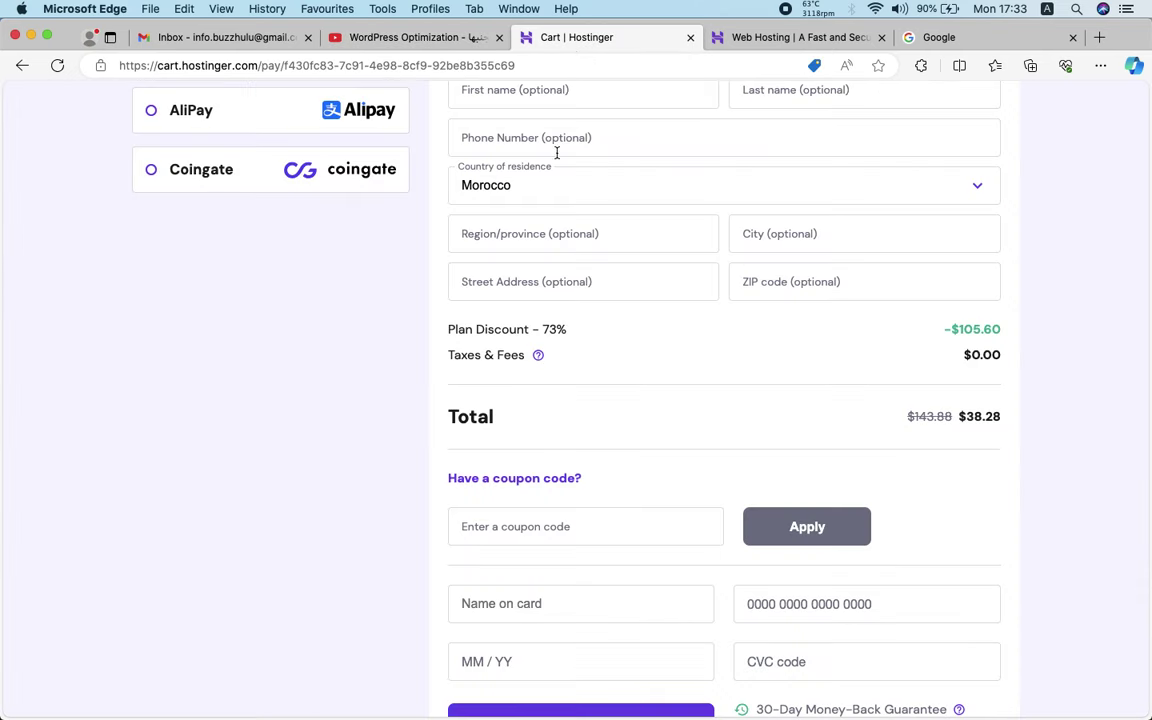
left_click(553, 523)
key("super+v")
left_click(815, 527)
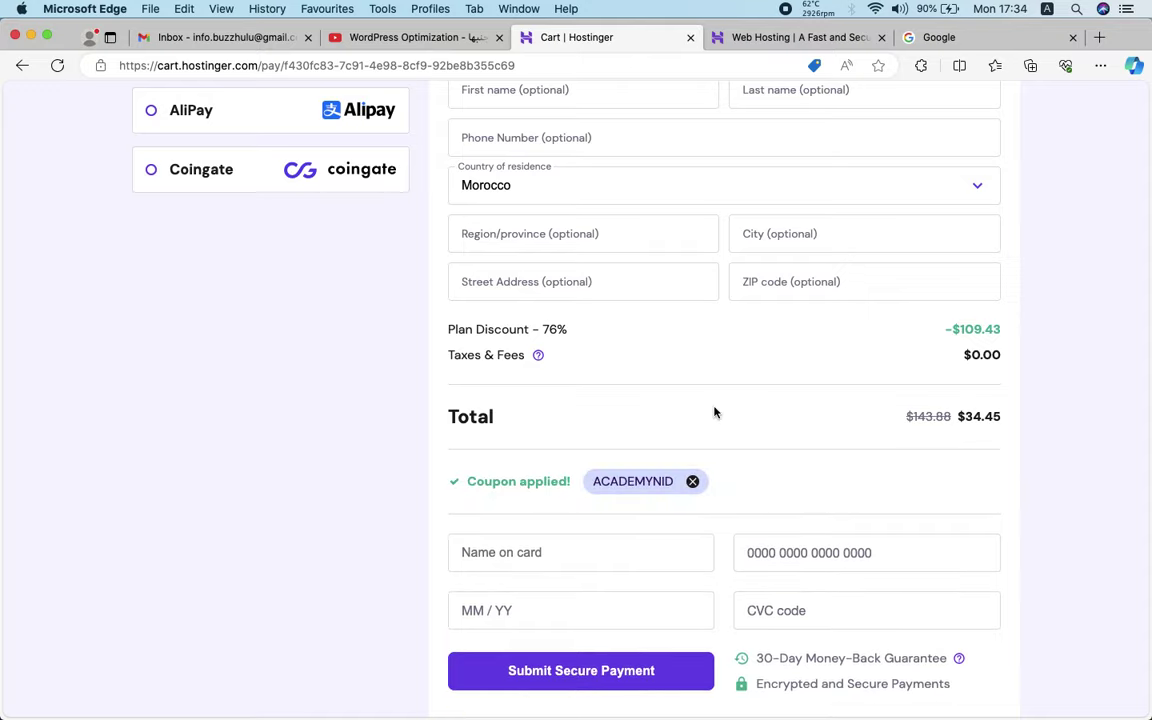
scroll(715, 411, "up", 8)
scroll(715, 411, "up", 12)
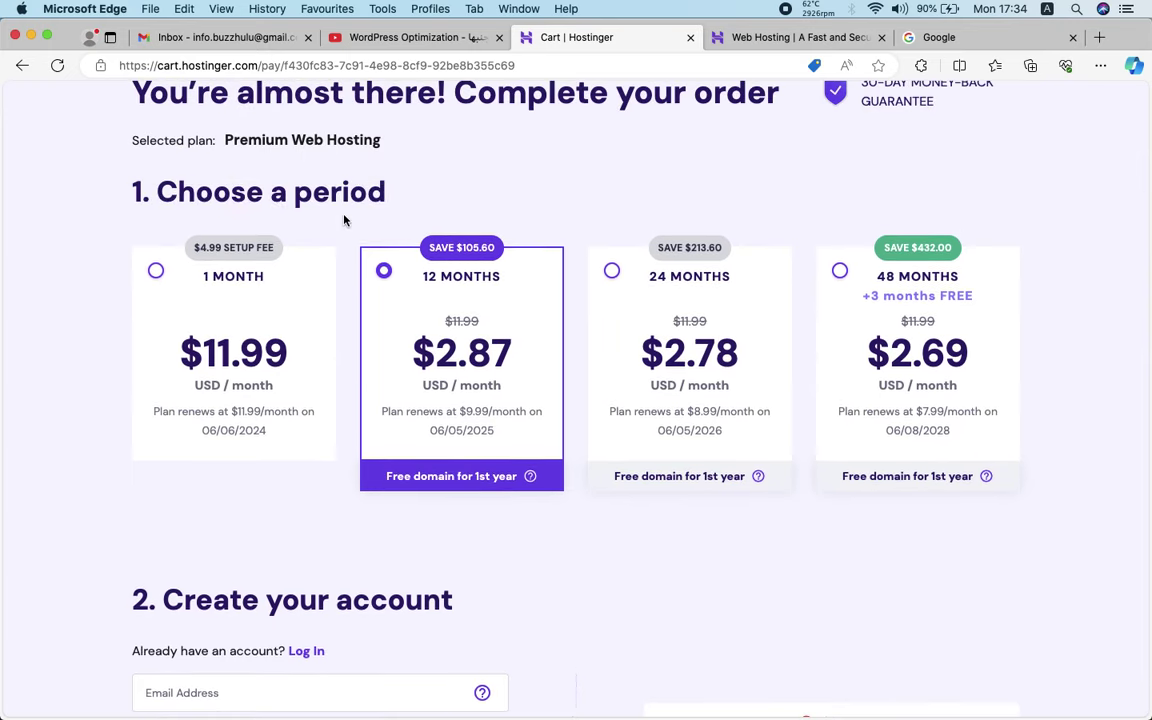
scroll(345, 221, "down", 6)
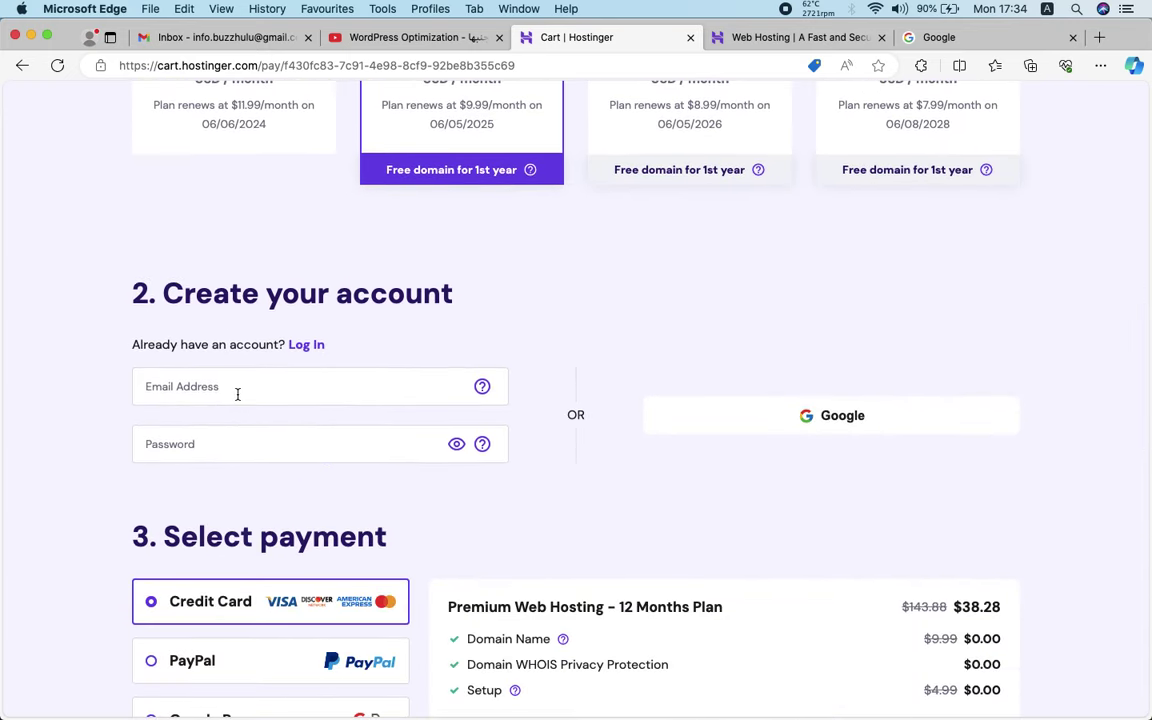
Copy the saved e-mail address from TextEdit into the Email Address field
key("ctrl+Up")
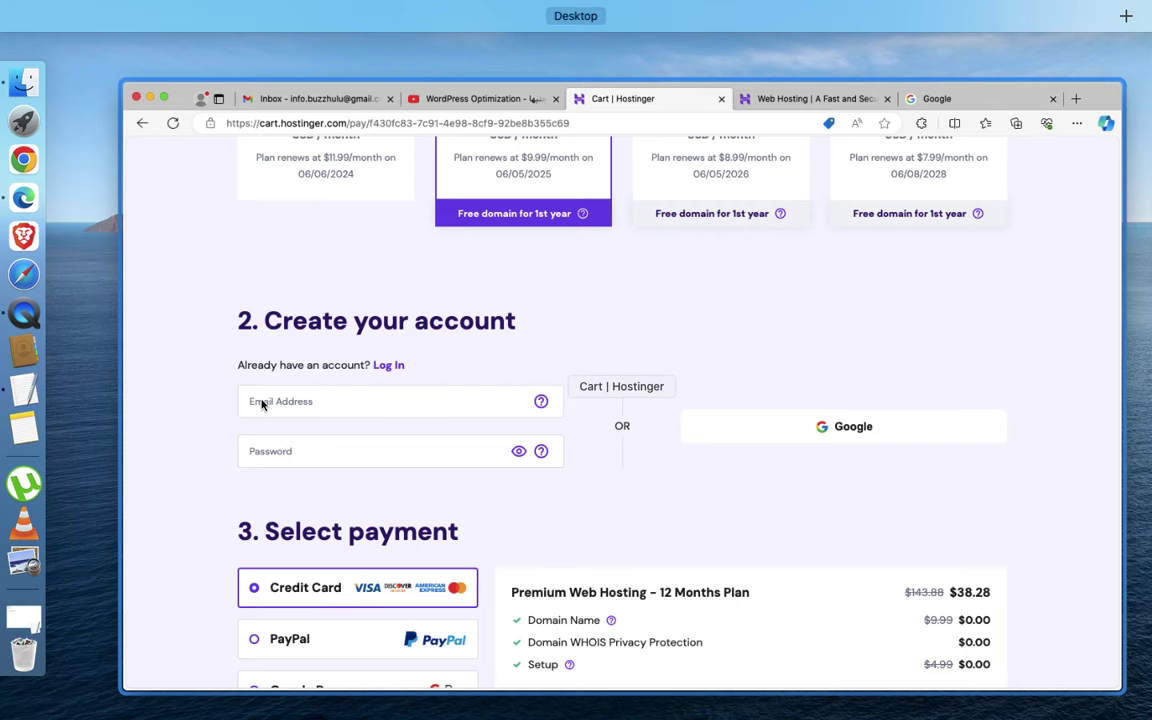
left_click(248, 337)
left_click(3, 393)
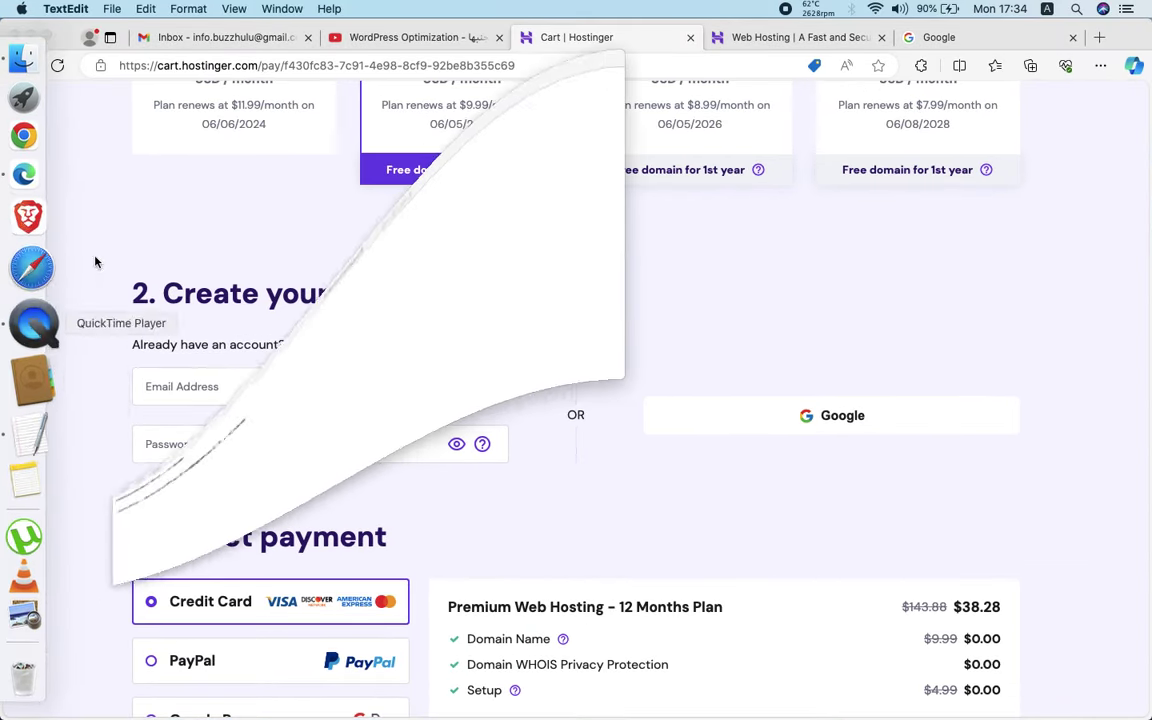
triple_click(193, 123)
key("super+c")
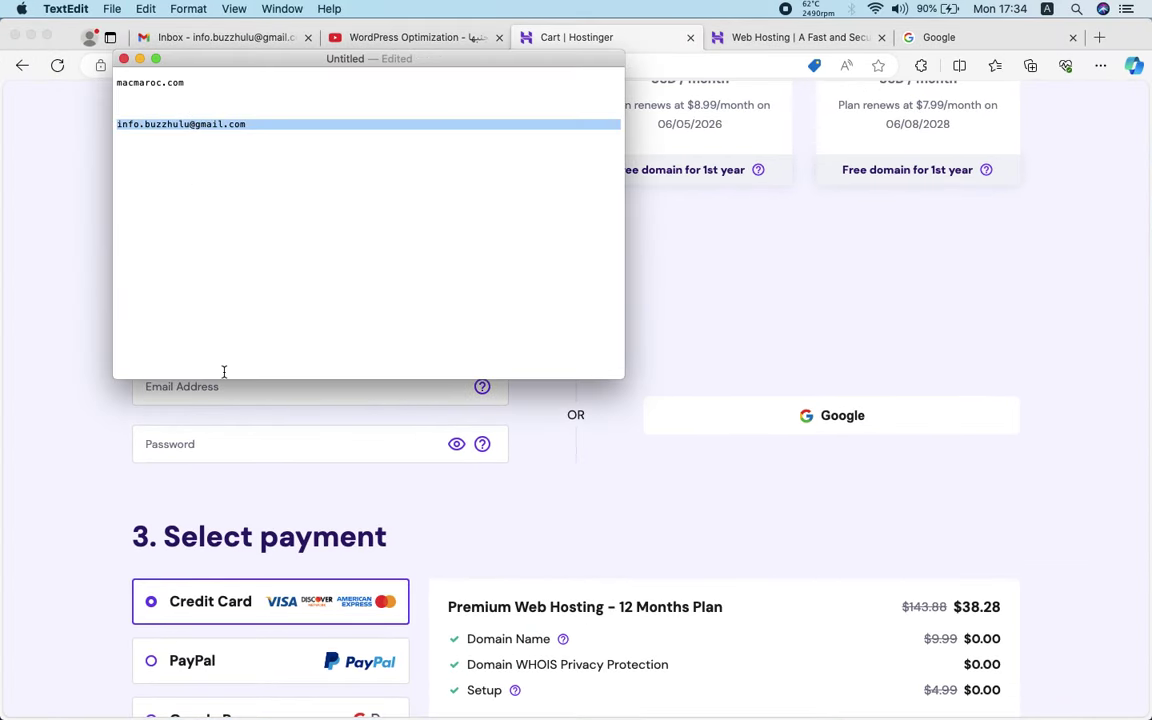
left_click(224, 372)
left_click(240, 386)
key("super+v")
left_click(189, 416)
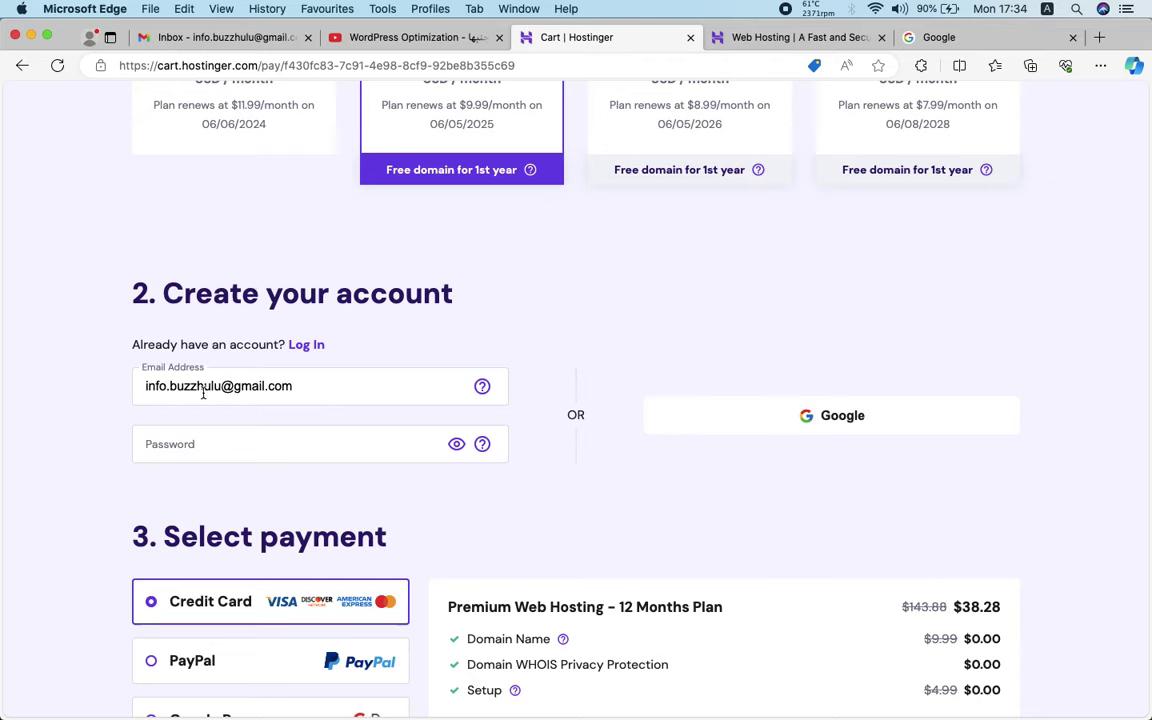
Enter the account password in the Password field
left_click(208, 440)
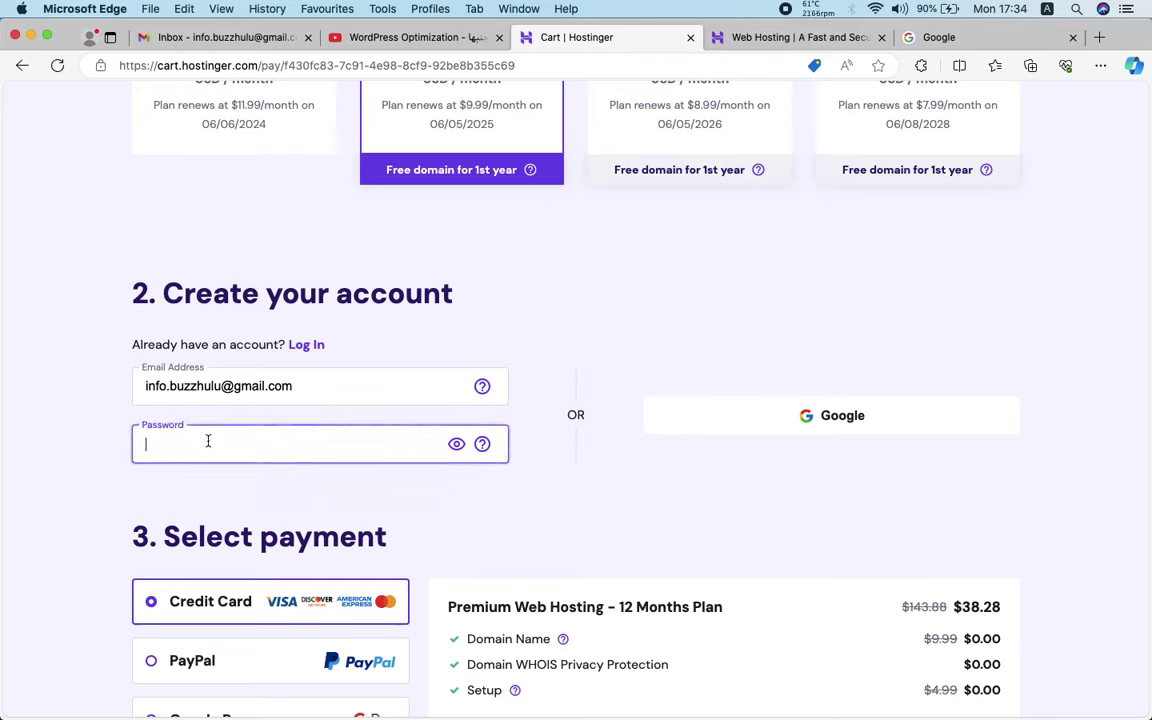
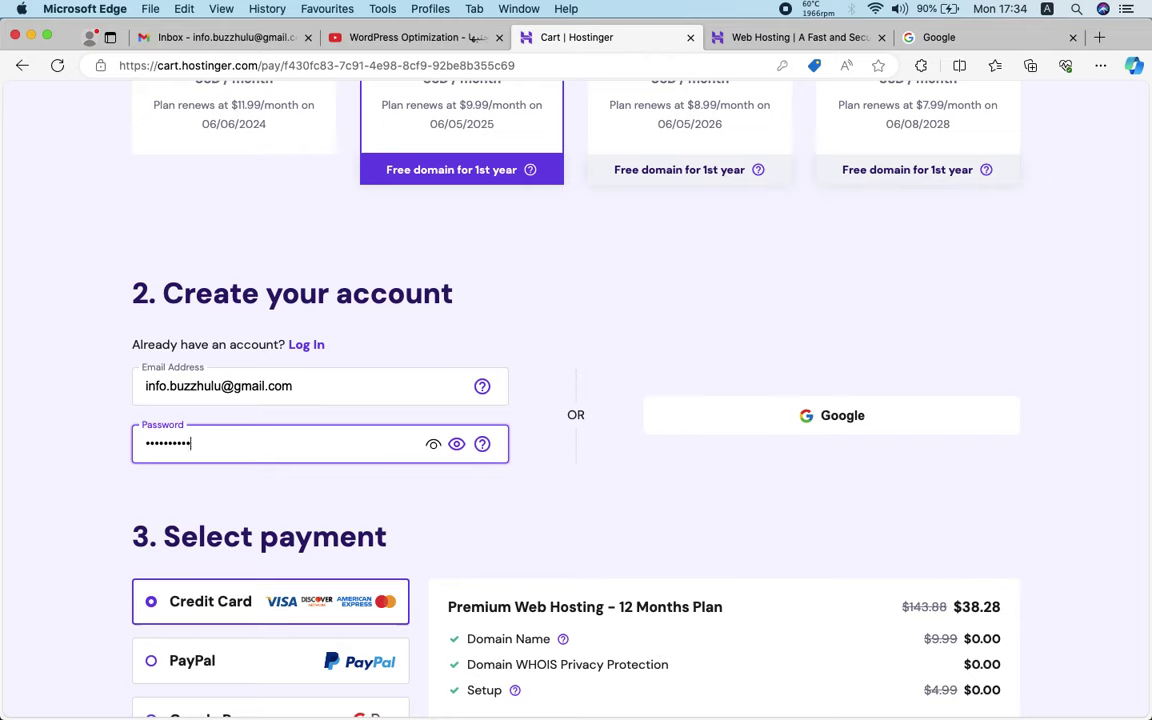
key("super+a")
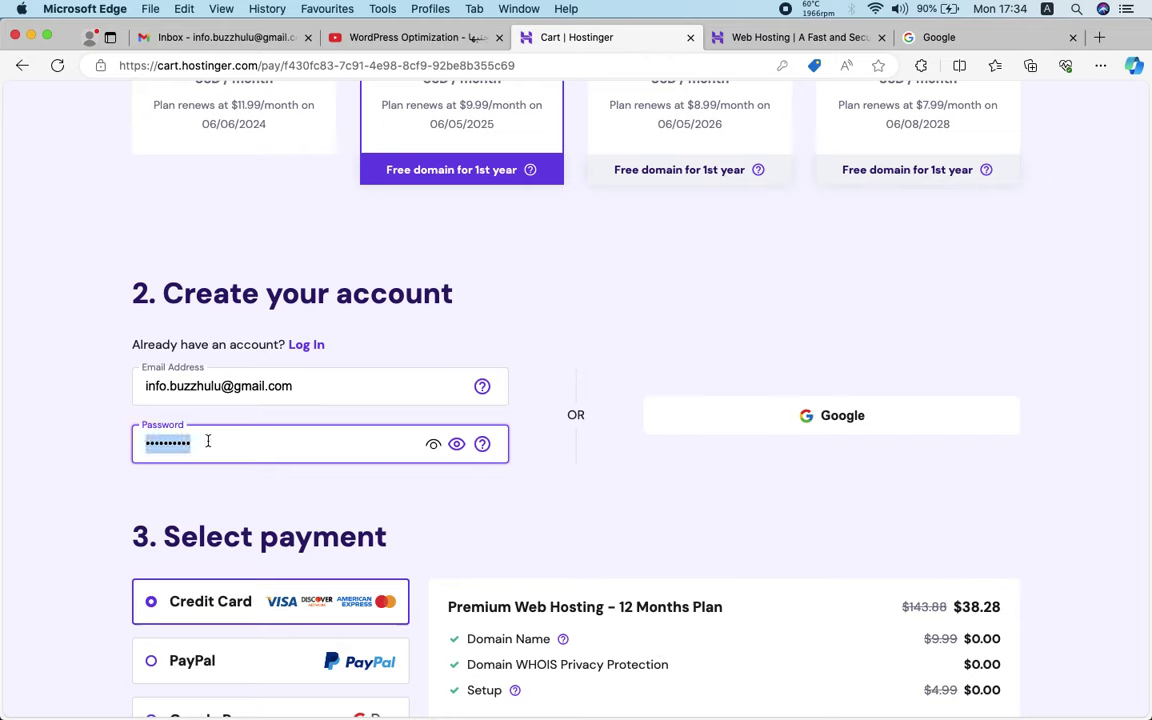
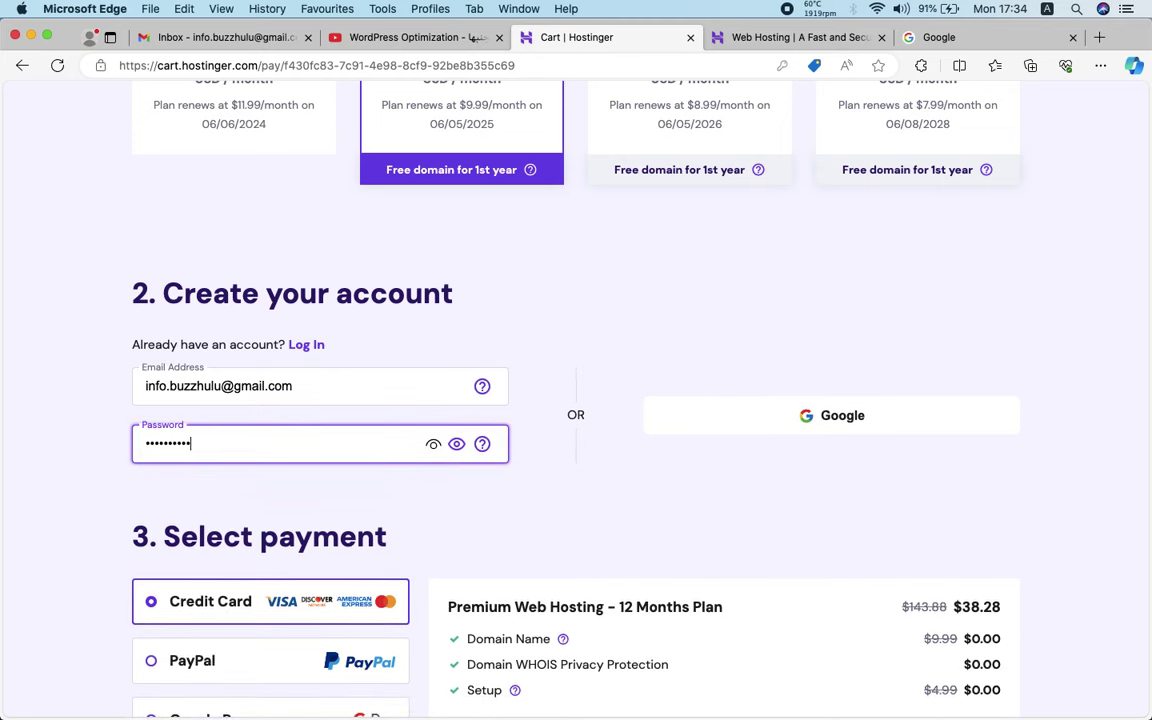
Enter the first and last name in the optional billing details
scroll(456, 518, "down", 5)
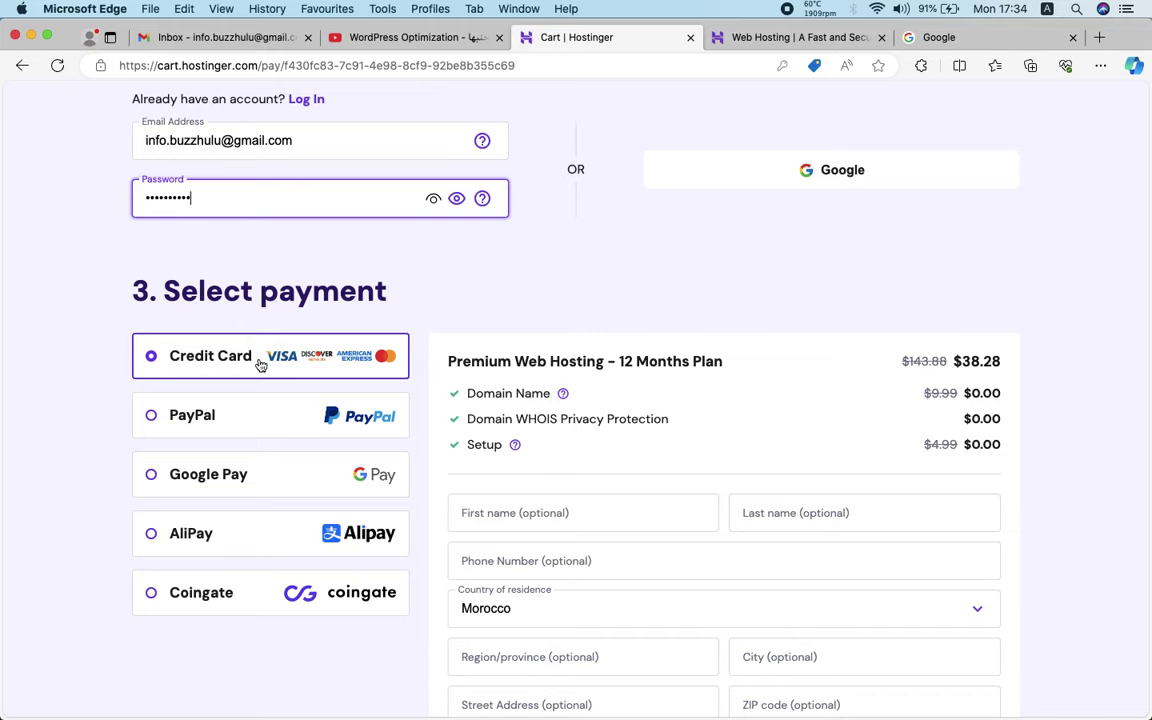
scroll(260, 365, "down", 2)
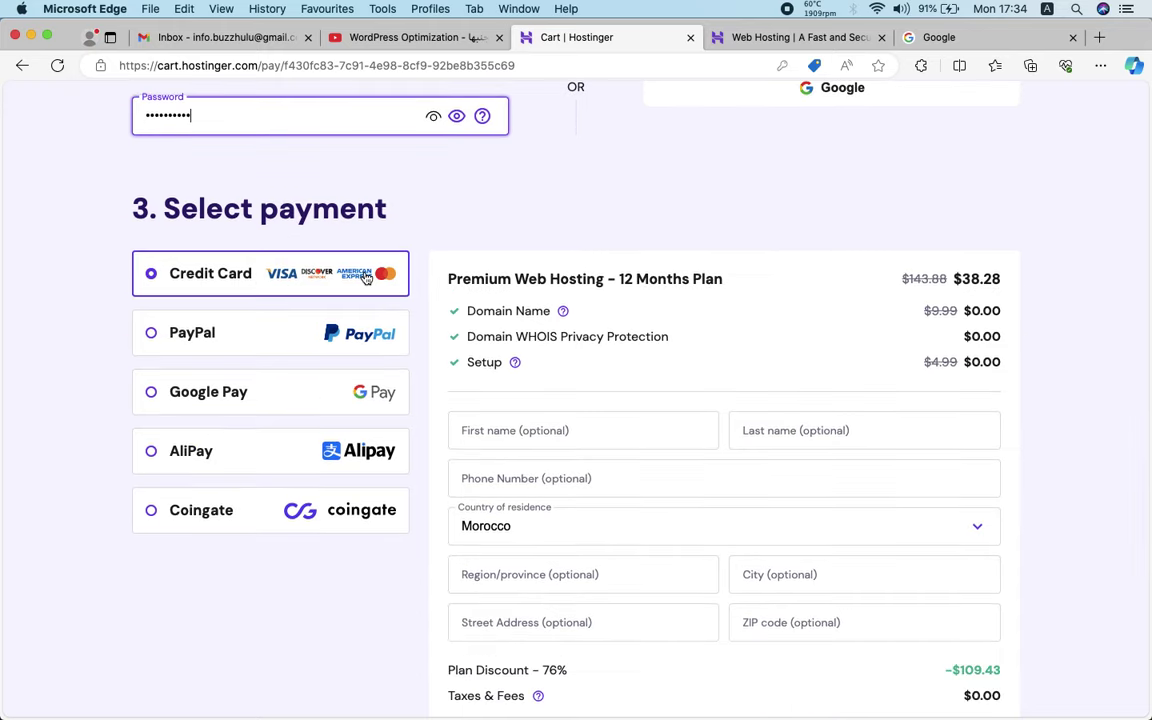
scroll(607, 336, "down", 3)
left_click(554, 328)
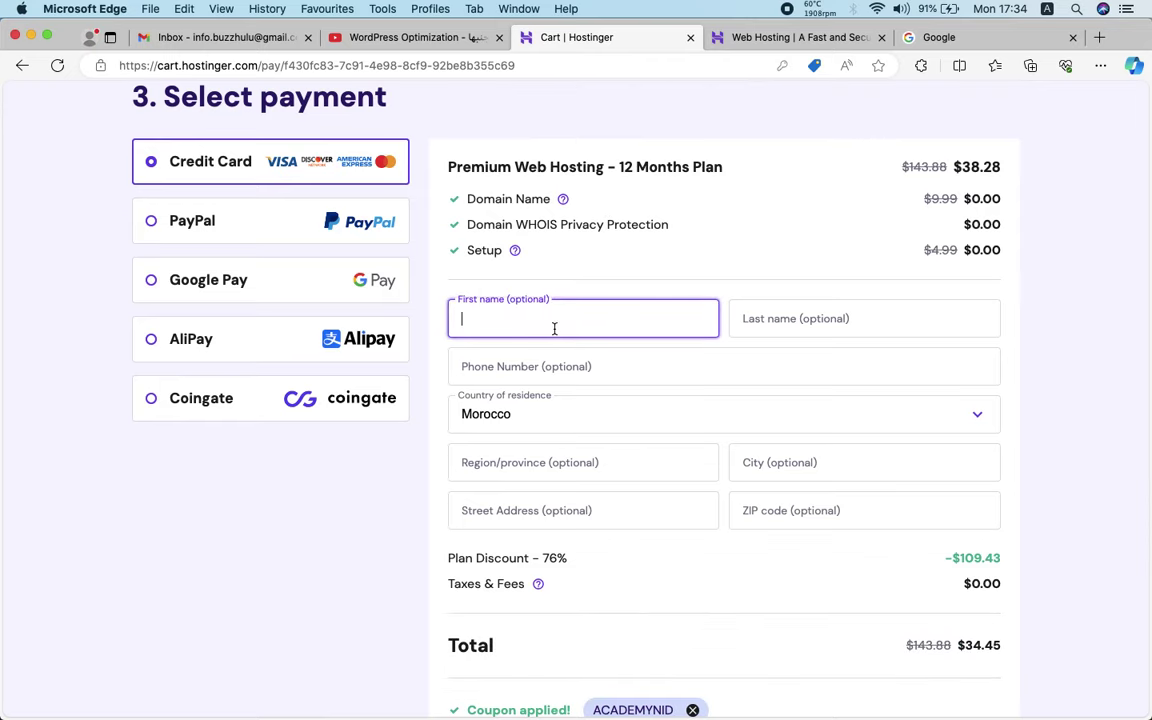
type("Me")
type("ed")
key("Tab")
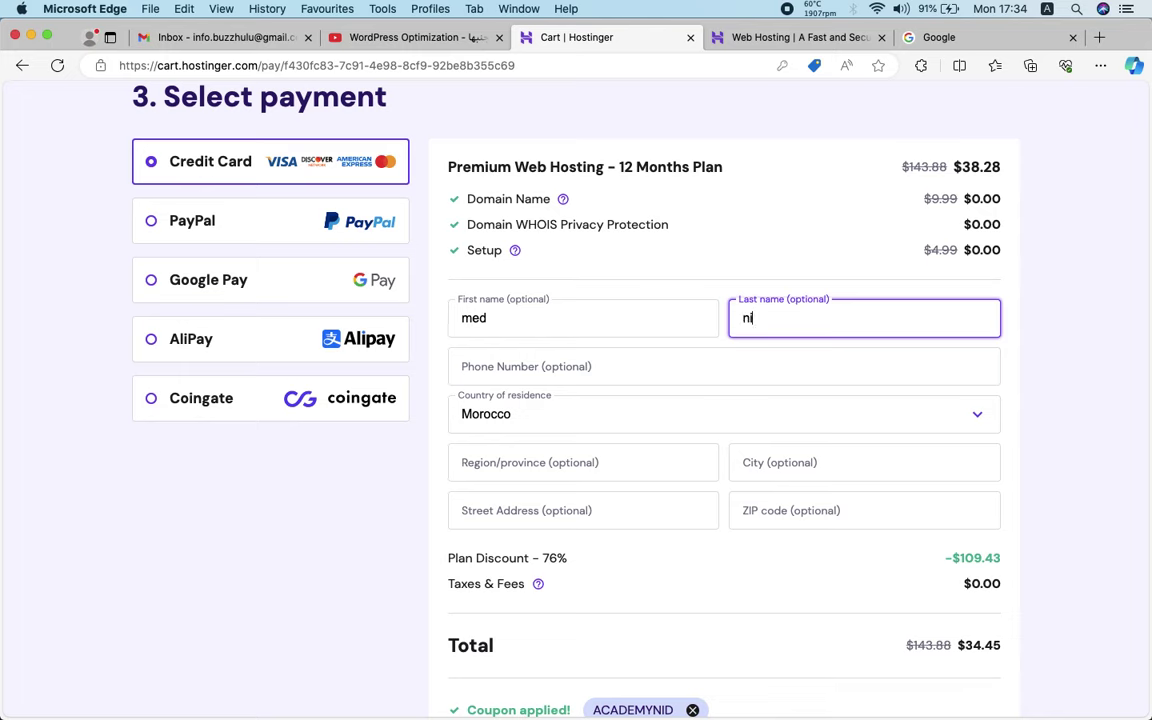
scroll(532, 363, "down", 1)
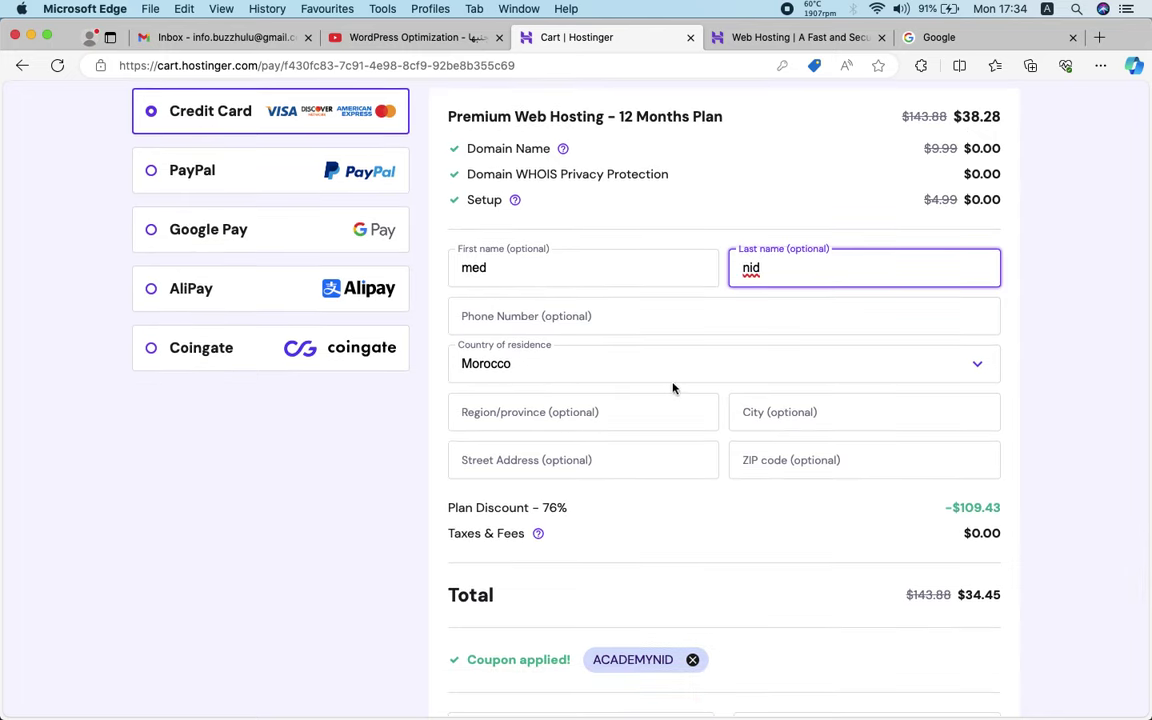
left_click(728, 394)
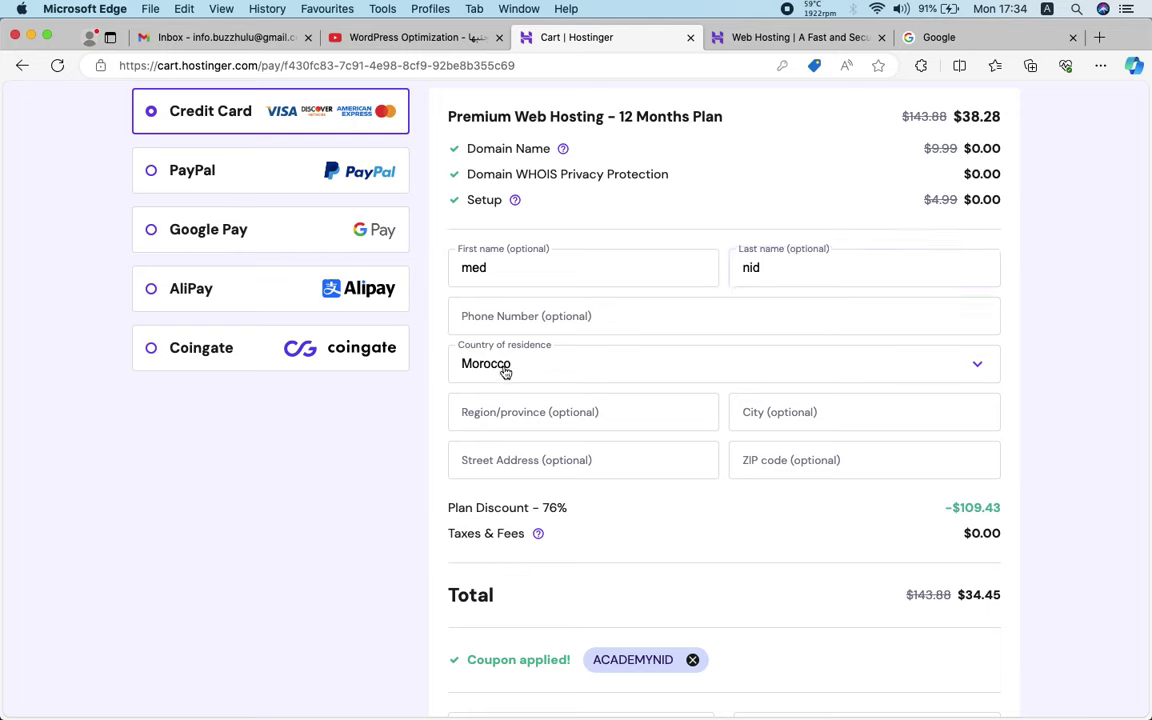
Fill in region and city as Agadir, plus the street address and ZIP code
left_click(528, 412)
type("agadir")
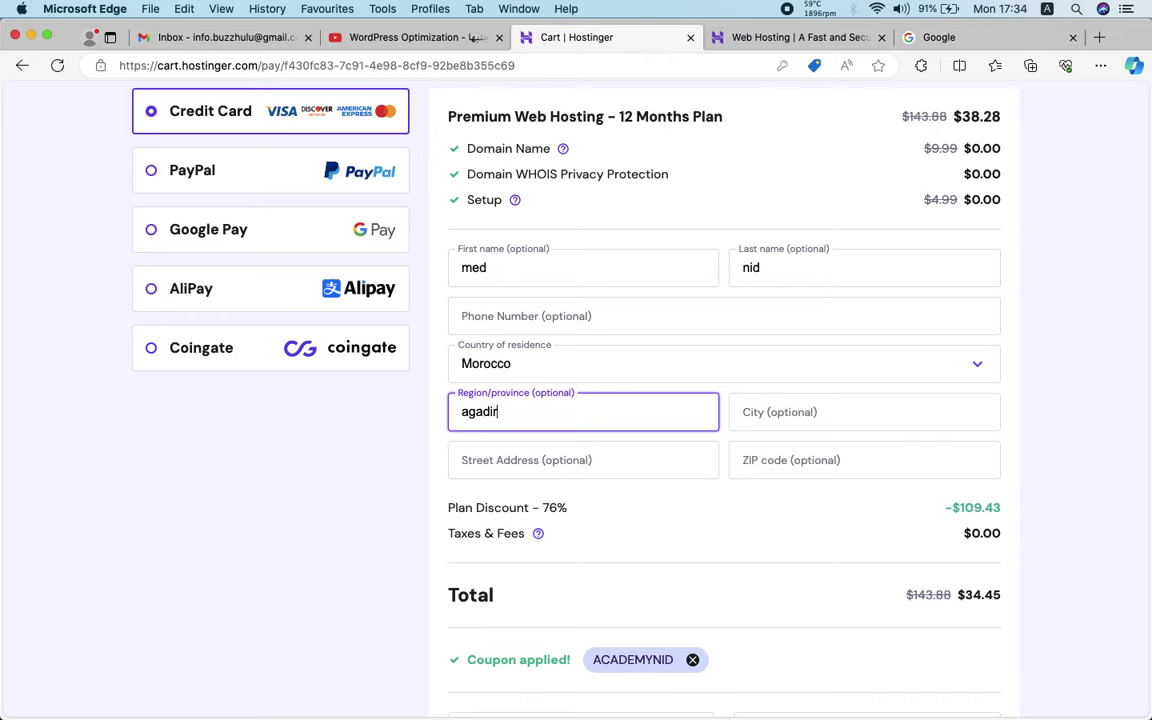
left_click(864, 412)
type("agadir")
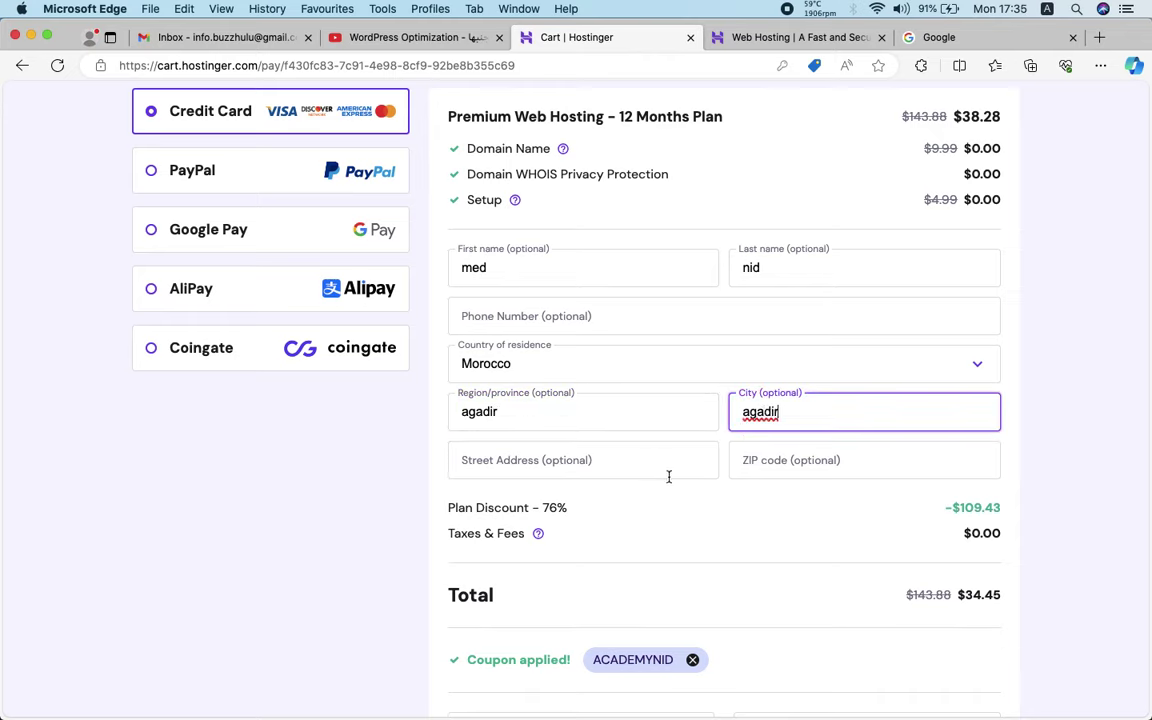
left_click(656, 465)
type("hay salam")
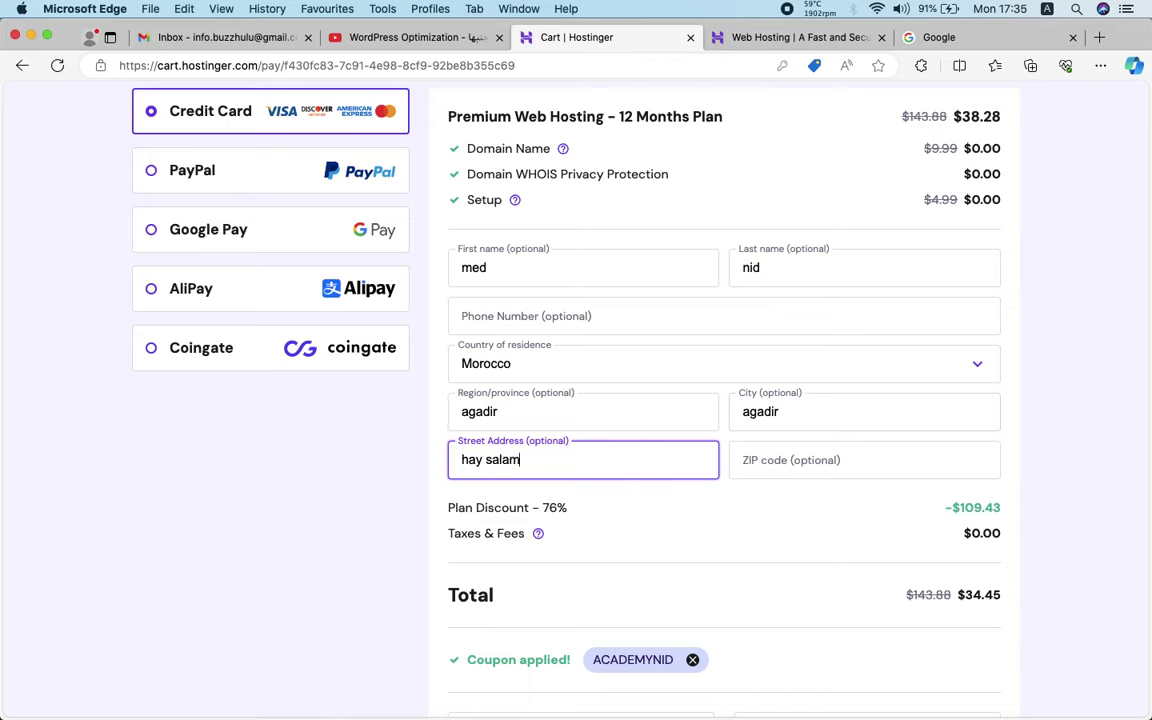
key("Tab")
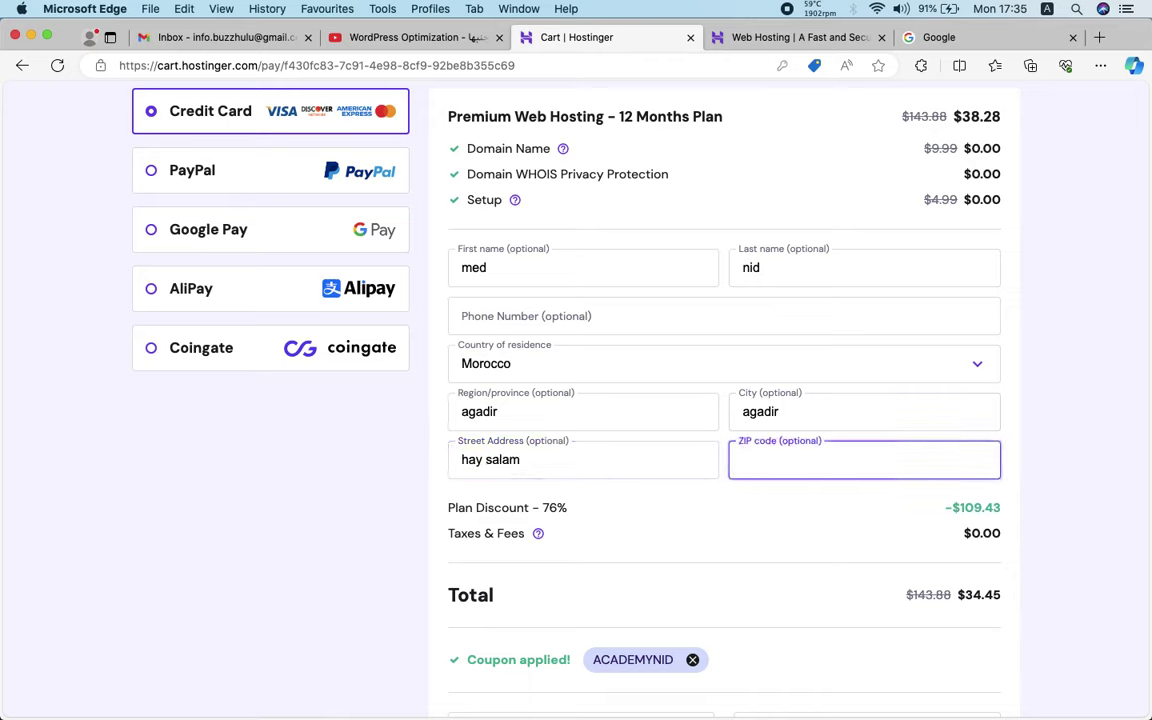
type("80000")
left_click(733, 498)
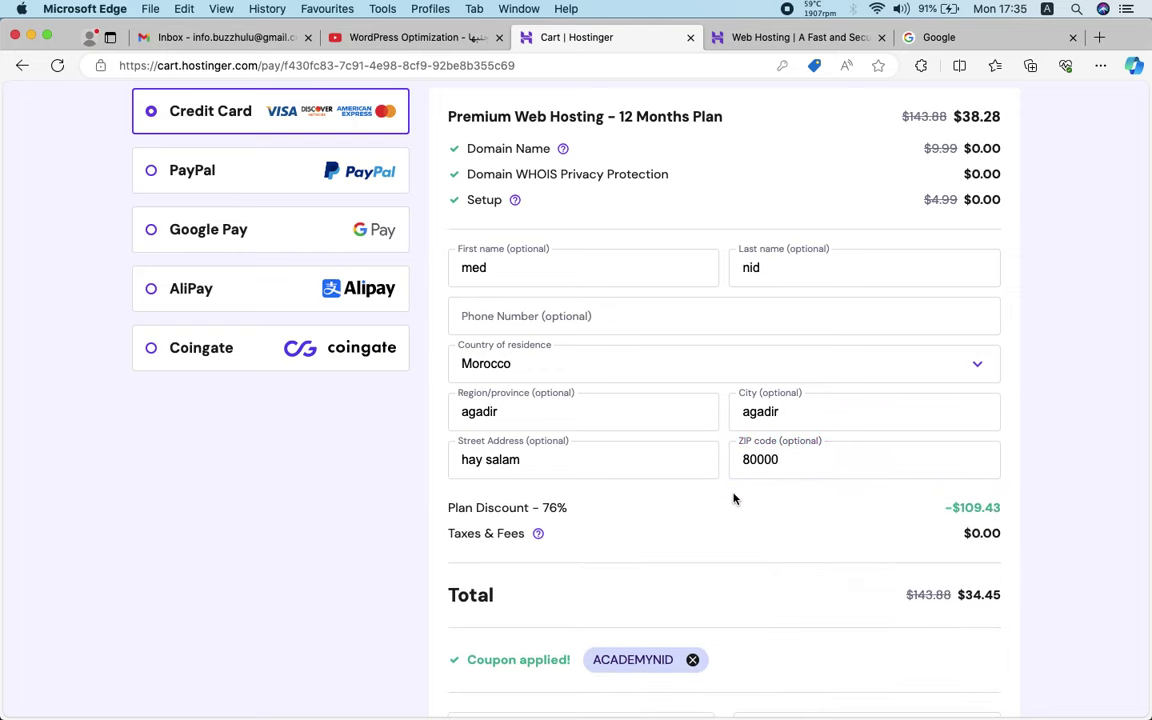
scroll(733, 498, "up", 5)
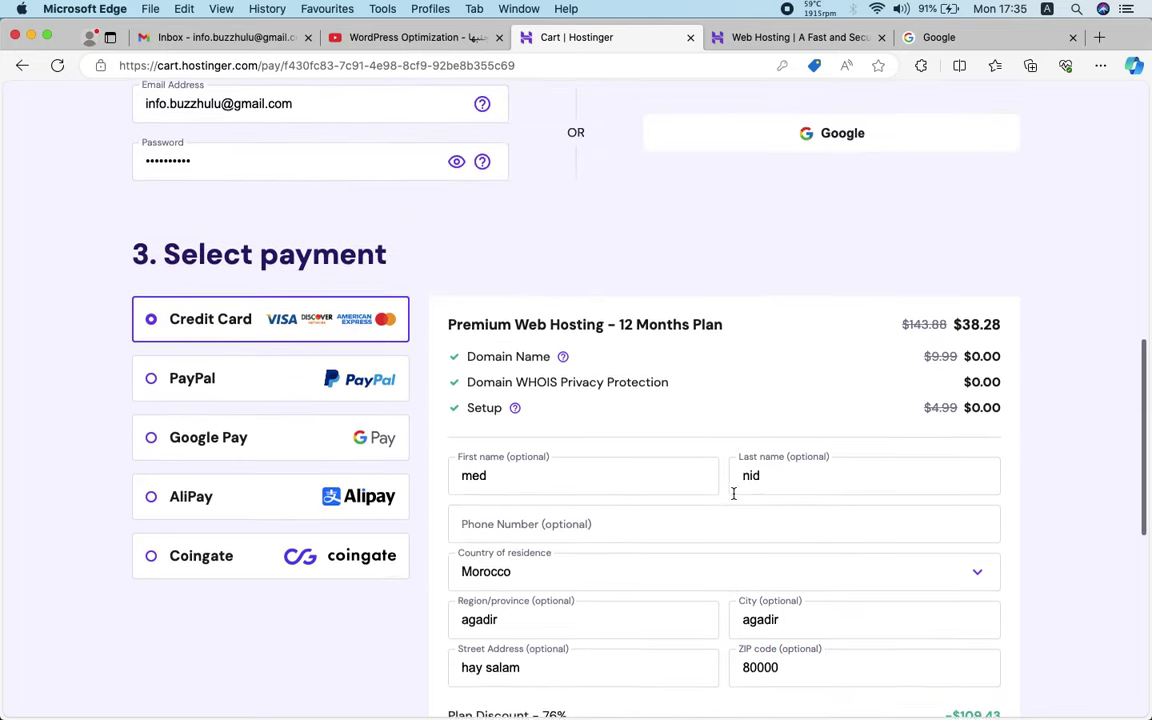
scroll(733, 498, "down", 10)
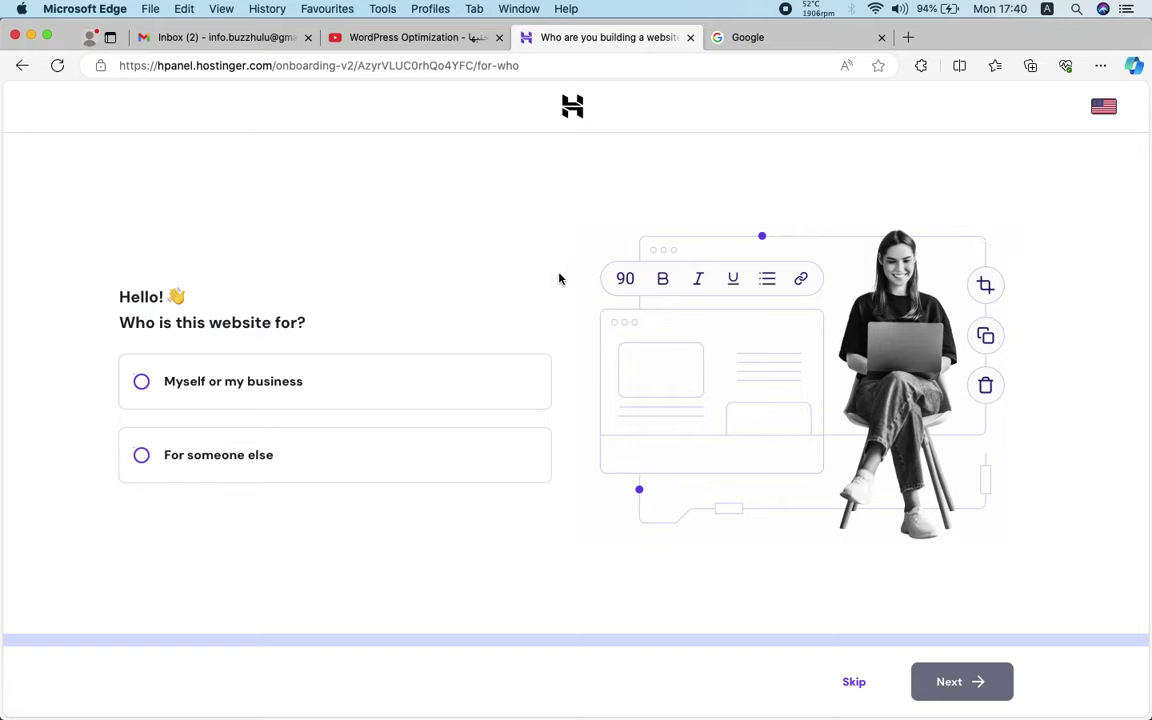
Skip the who-is-it-for question and choose to create the new site with WordPress
left_click(853, 684)
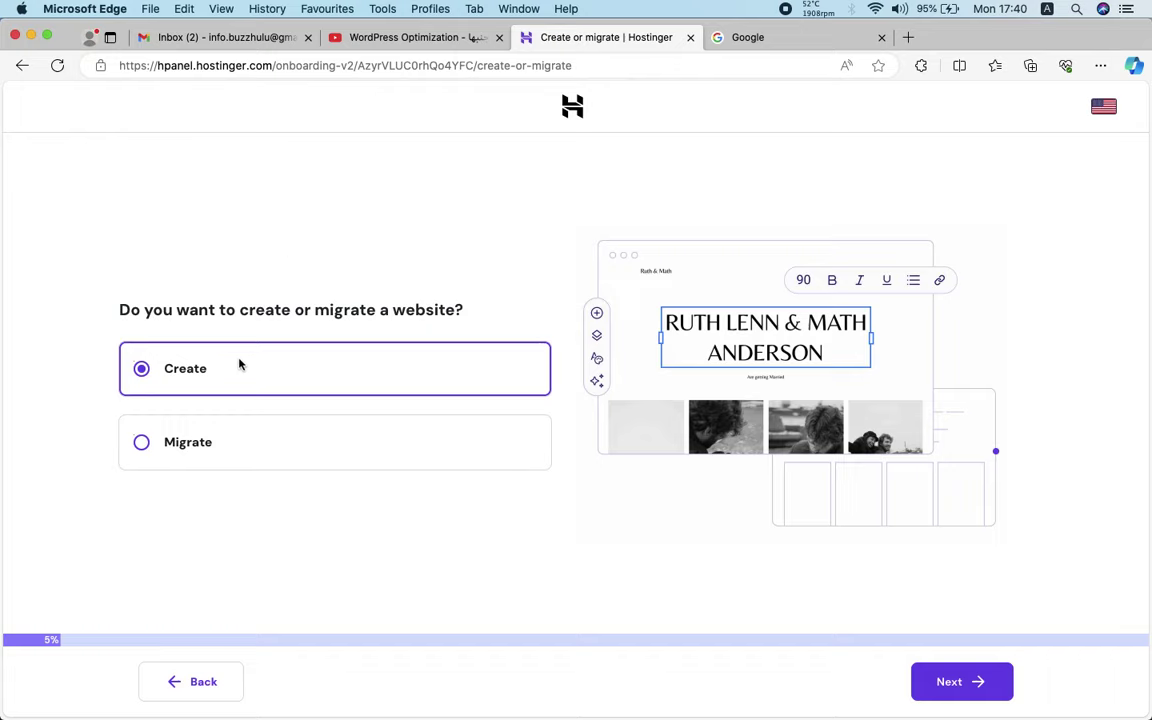
left_click(957, 688)
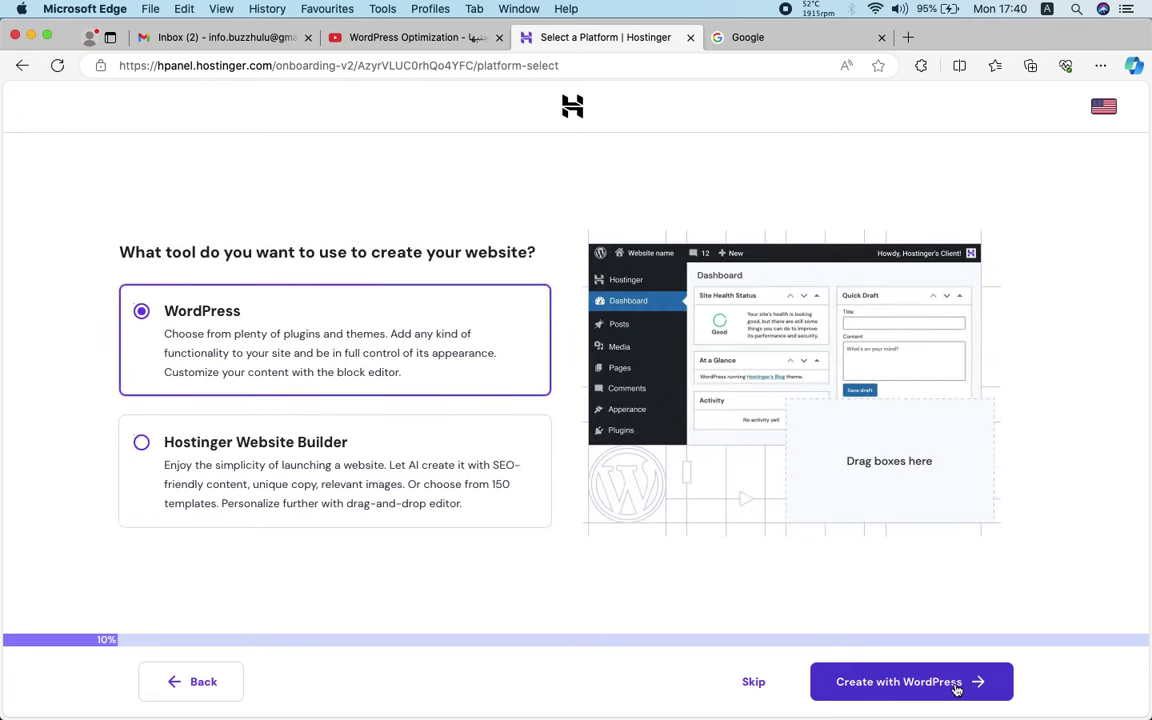
left_click(755, 687)
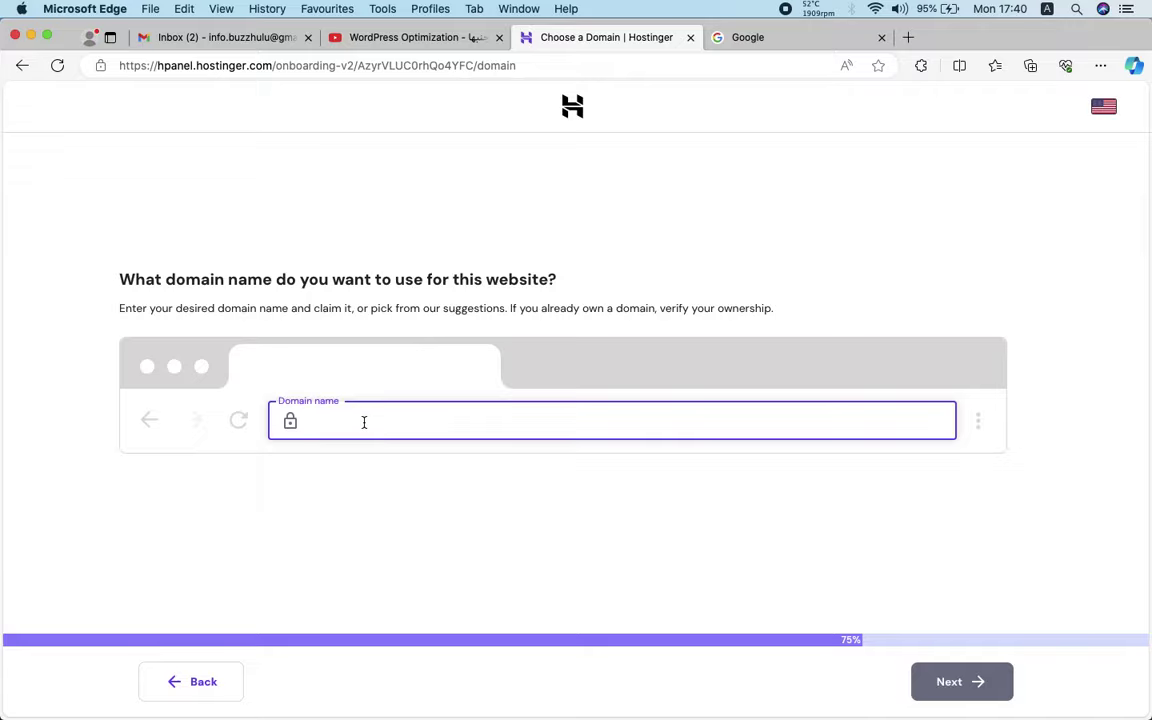
Paste macmaroc.com from the saved notes into Domain name and claim it as the free domain
key("ctrl+Up")
left_click(183, 126)
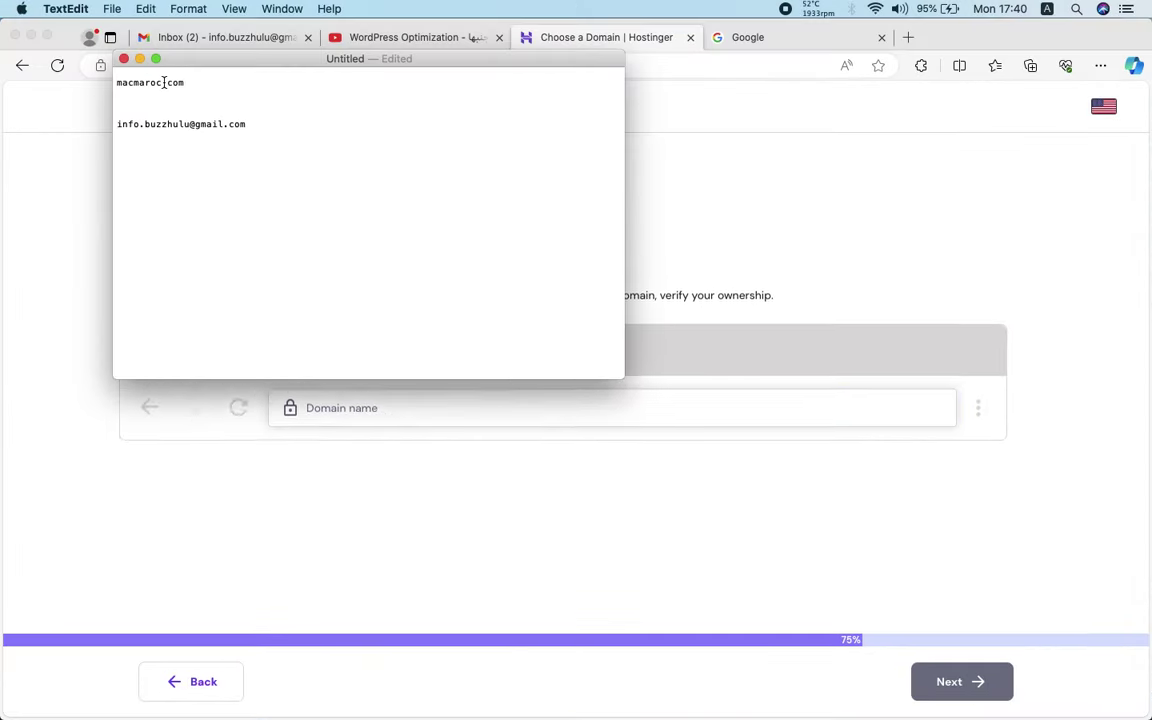
triple_click(164, 82)
key("super+c")
left_click(572, 327)
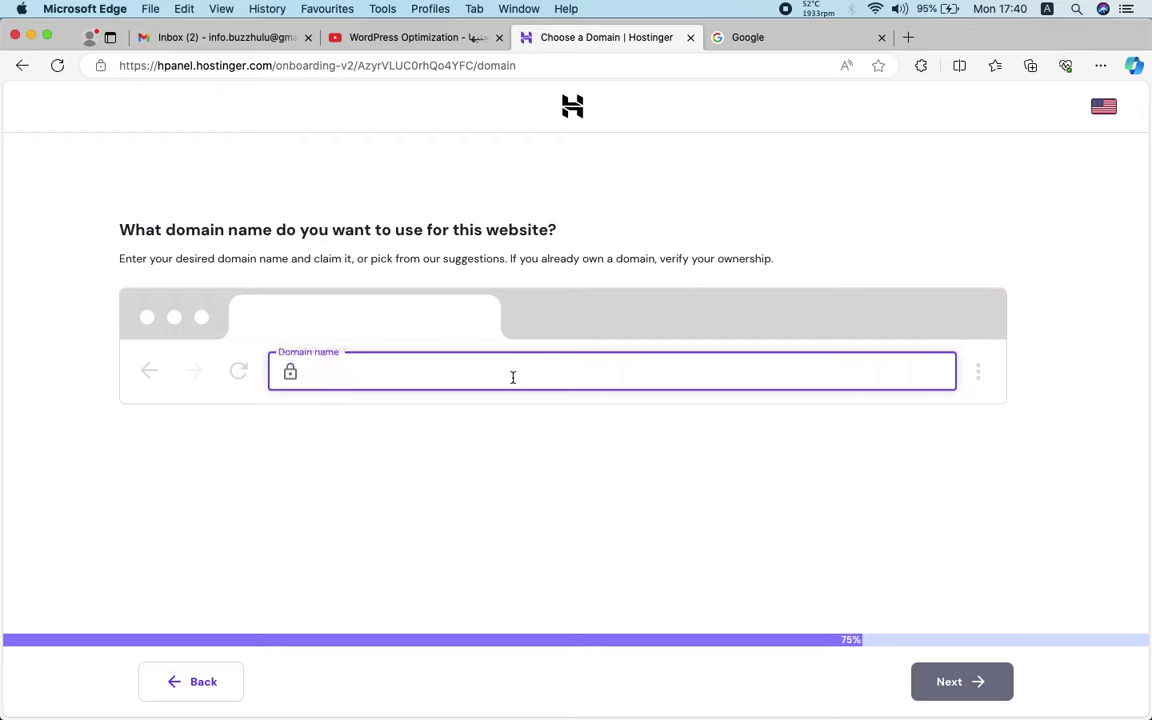
key("super+v")
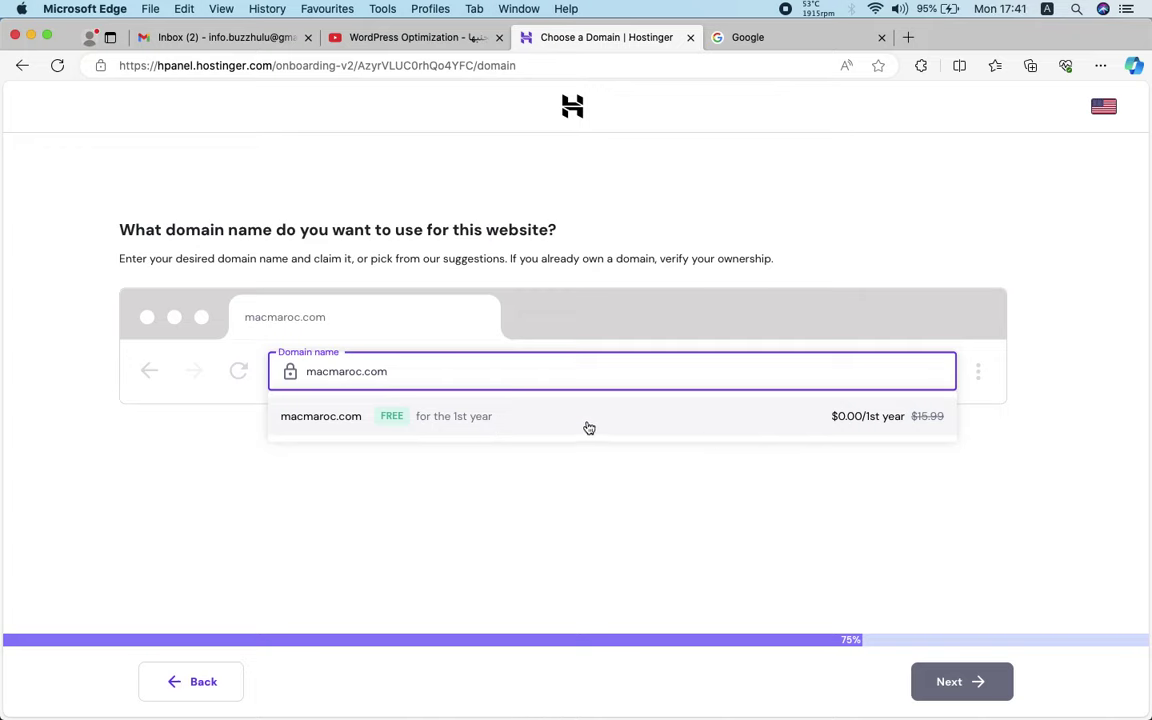
left_click(843, 430)
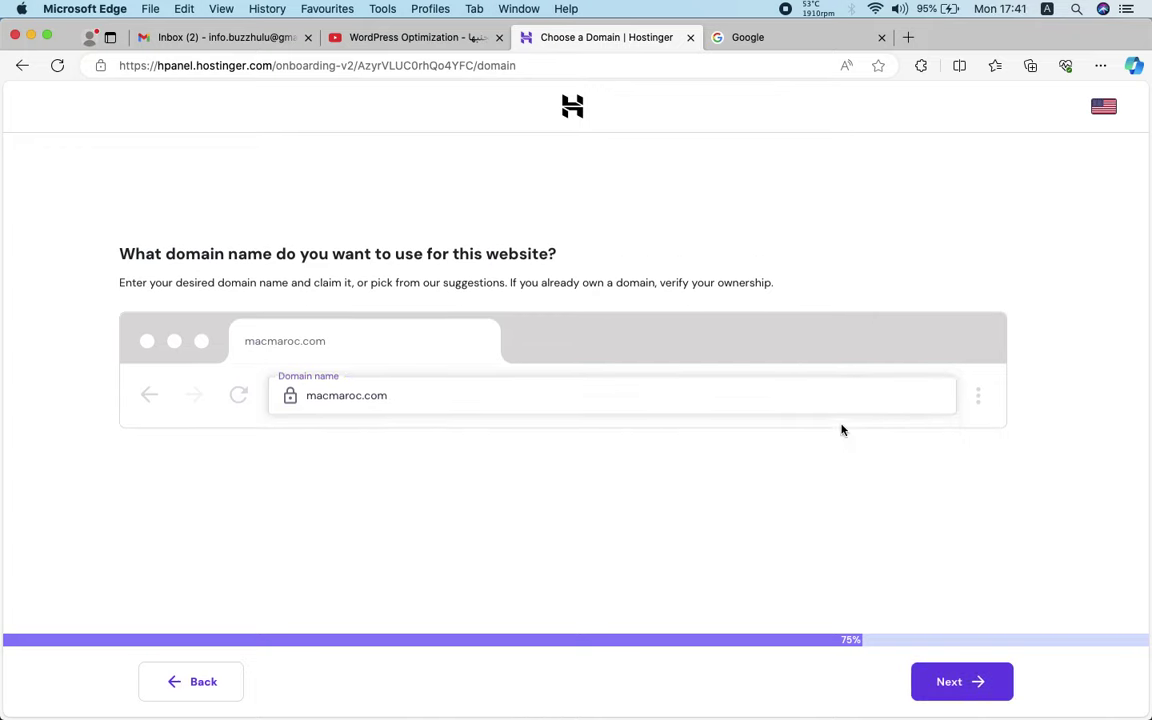
left_click(948, 683)
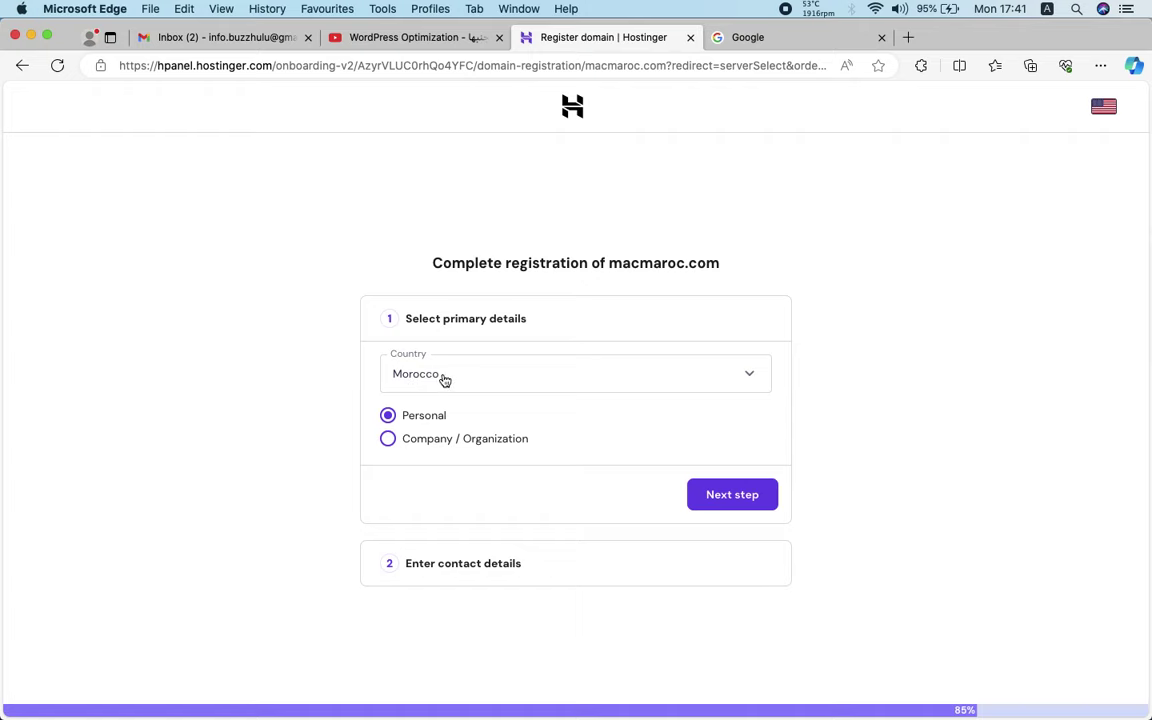
Continue to the contact details and set the region to Souss-Massa-Drâa
left_click(749, 497)
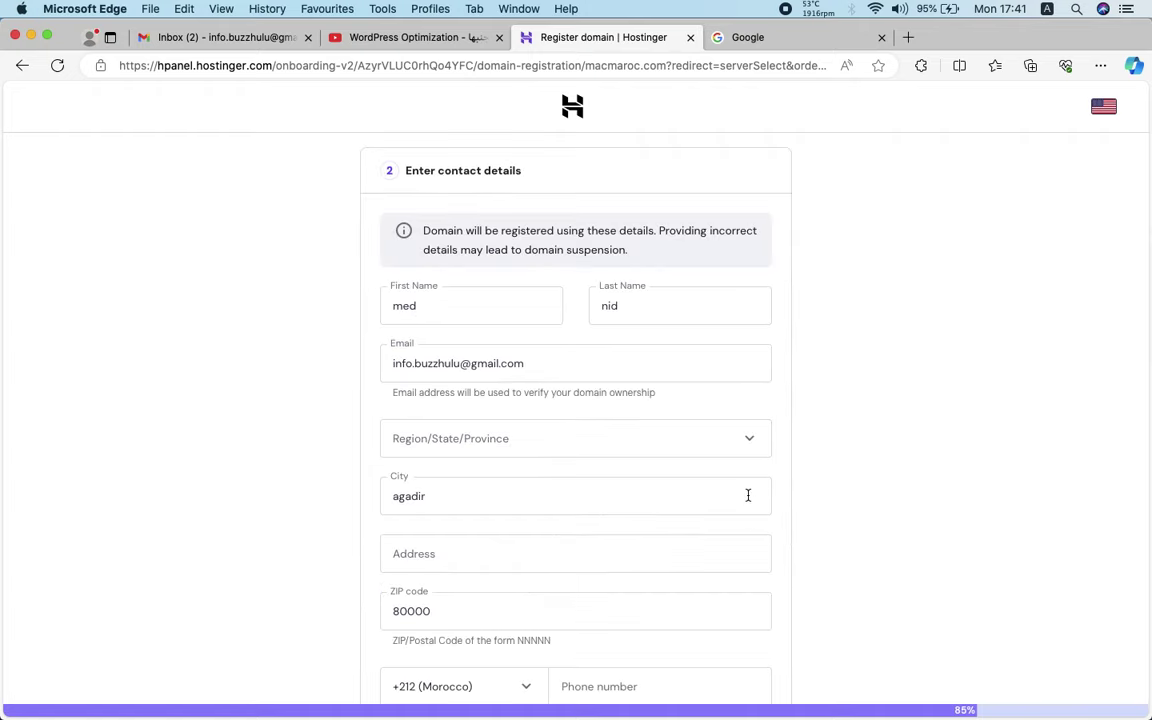
scroll(748, 495, "down", 2)
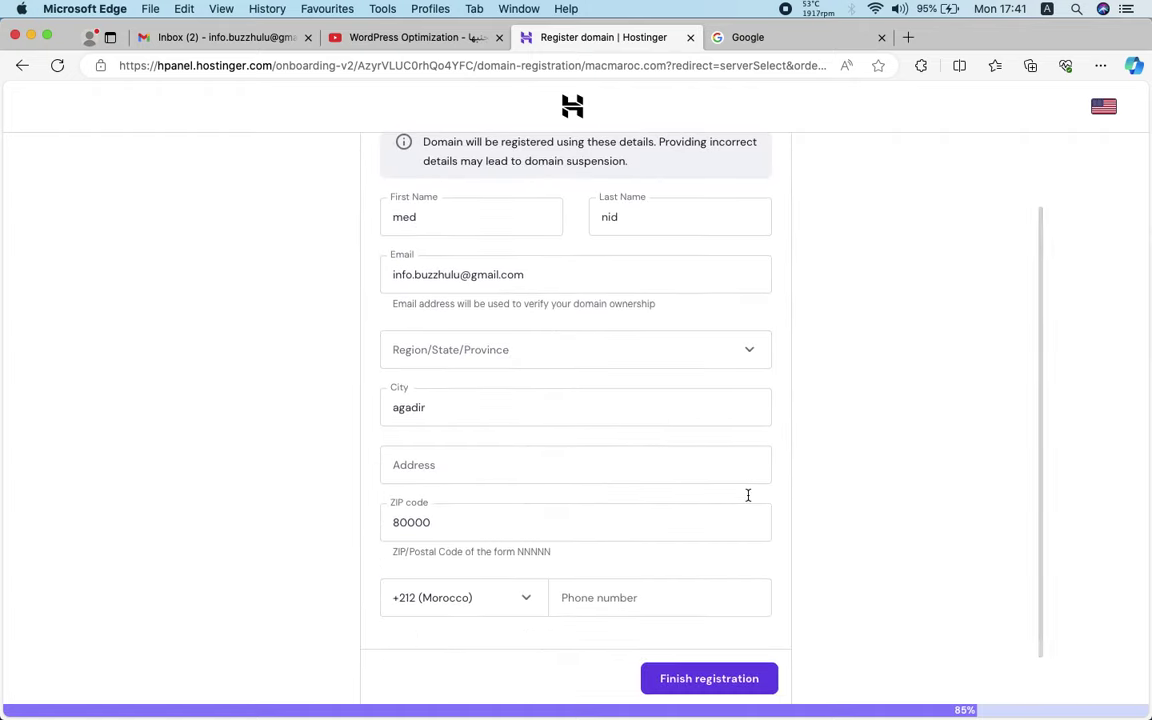
scroll(485, 355, "down", 1)
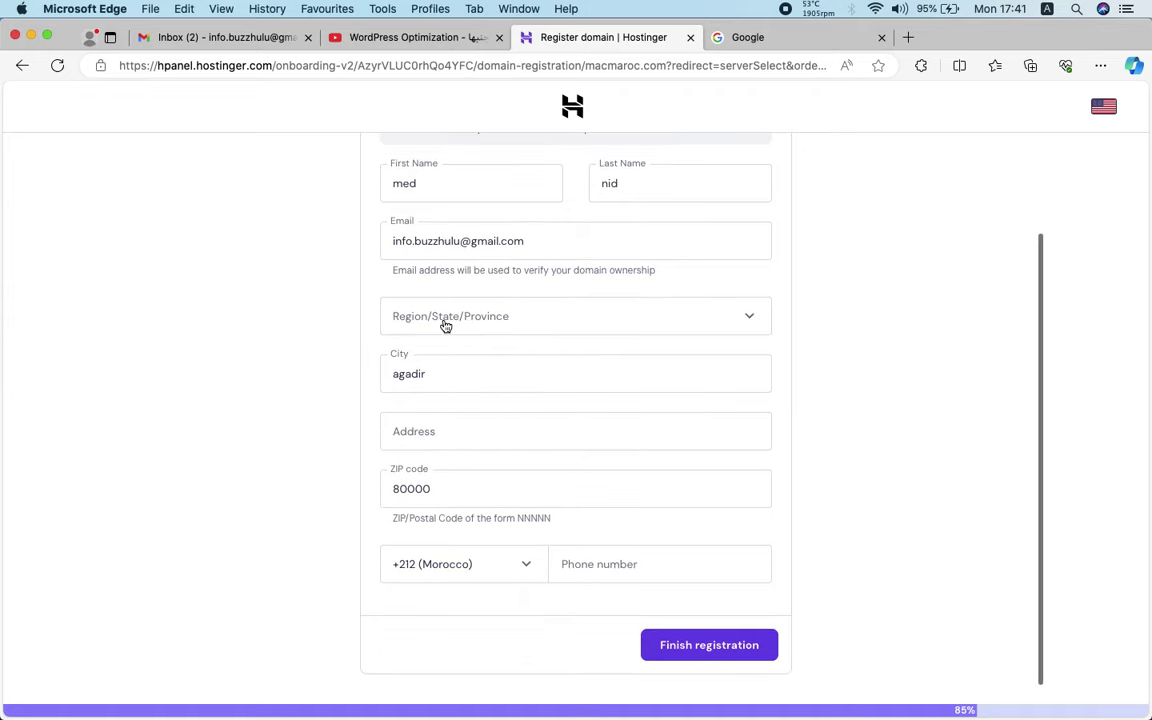
left_click(446, 326)
type("agadi")
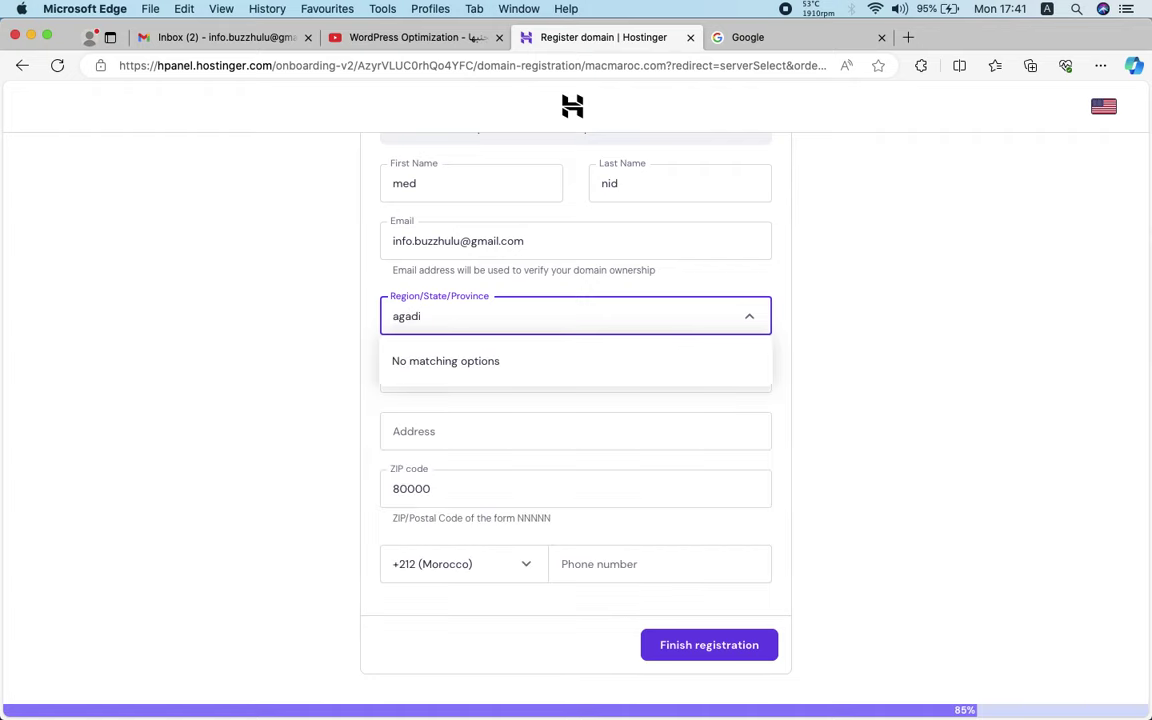
left_click(442, 326)
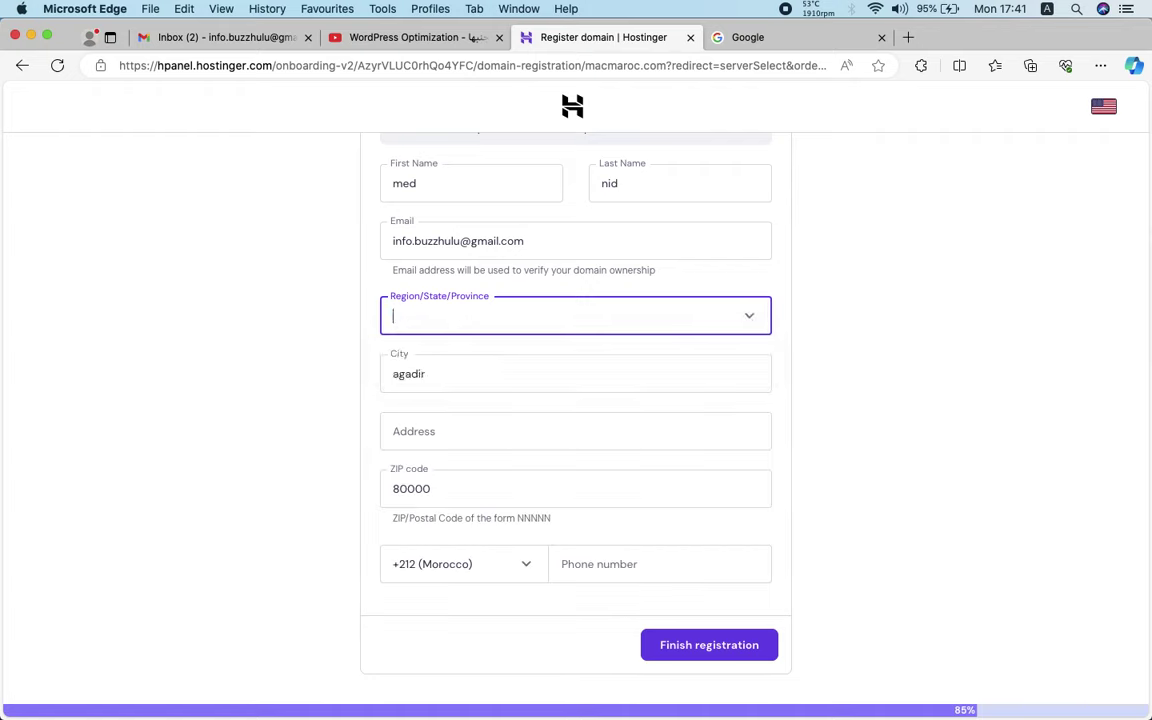
left_click(352, 334)
left_click(476, 315)
scroll(476, 445, "down", 3)
scroll(474, 447, "down", 2)
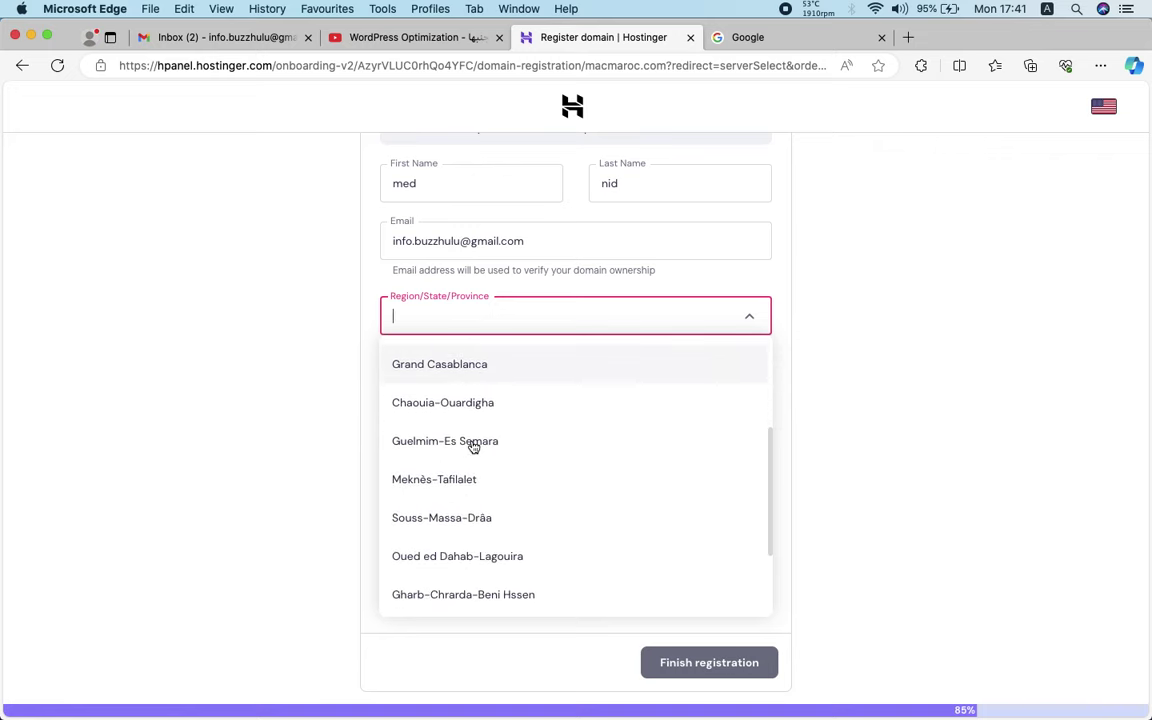
left_click(455, 506)
Autofill the contact address, then retype the street address so it passes validation
scroll(390, 422, "down", 2)
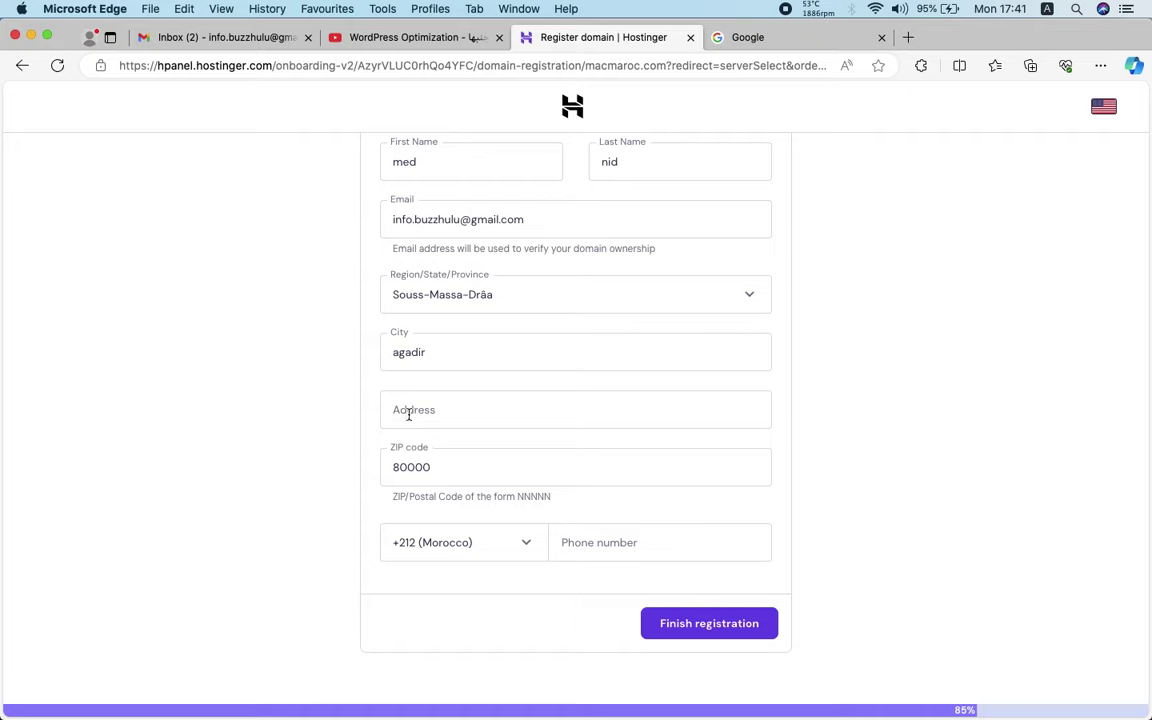
left_click(405, 413)
left_click(420, 481)
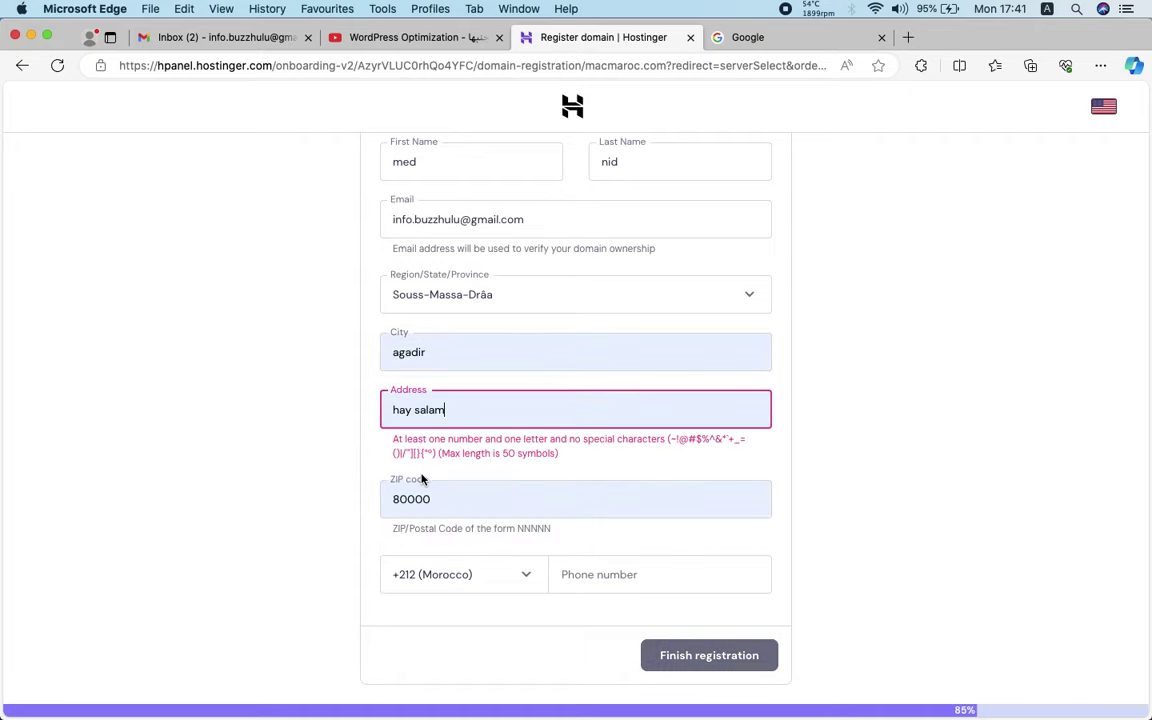
left_click(449, 417)
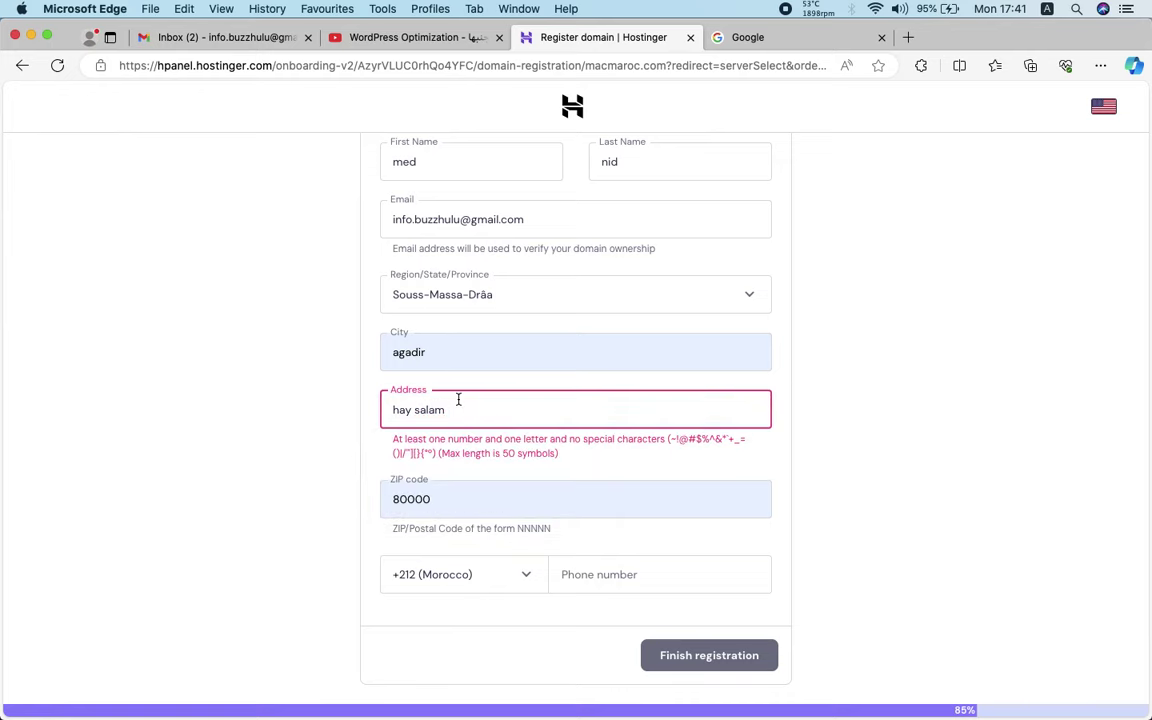
triple_click(458, 399)
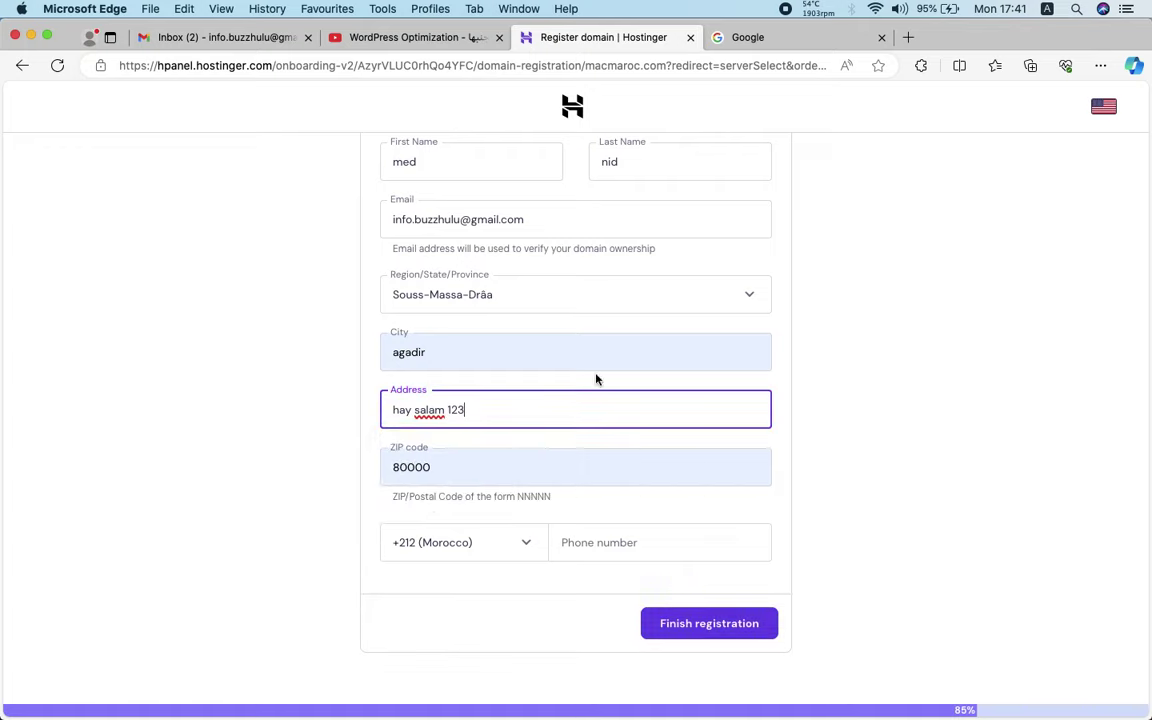
left_click(843, 391)
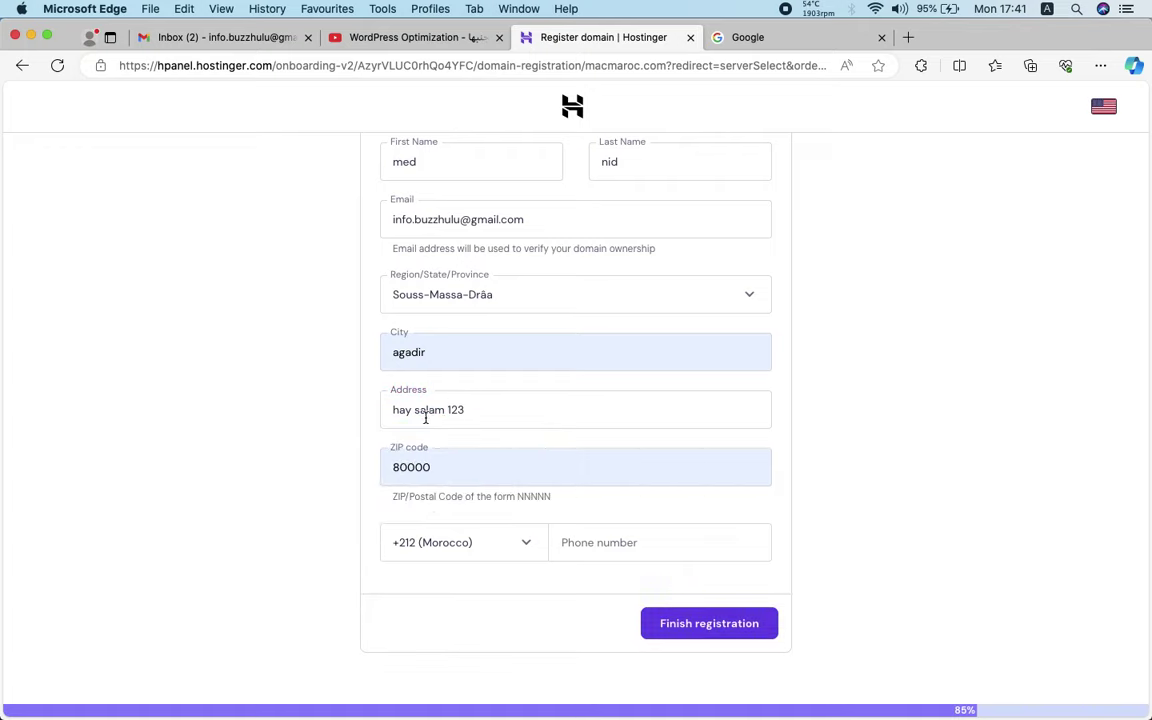
Enter the phone number and submit the macmaroc.com registration
left_click(604, 539)
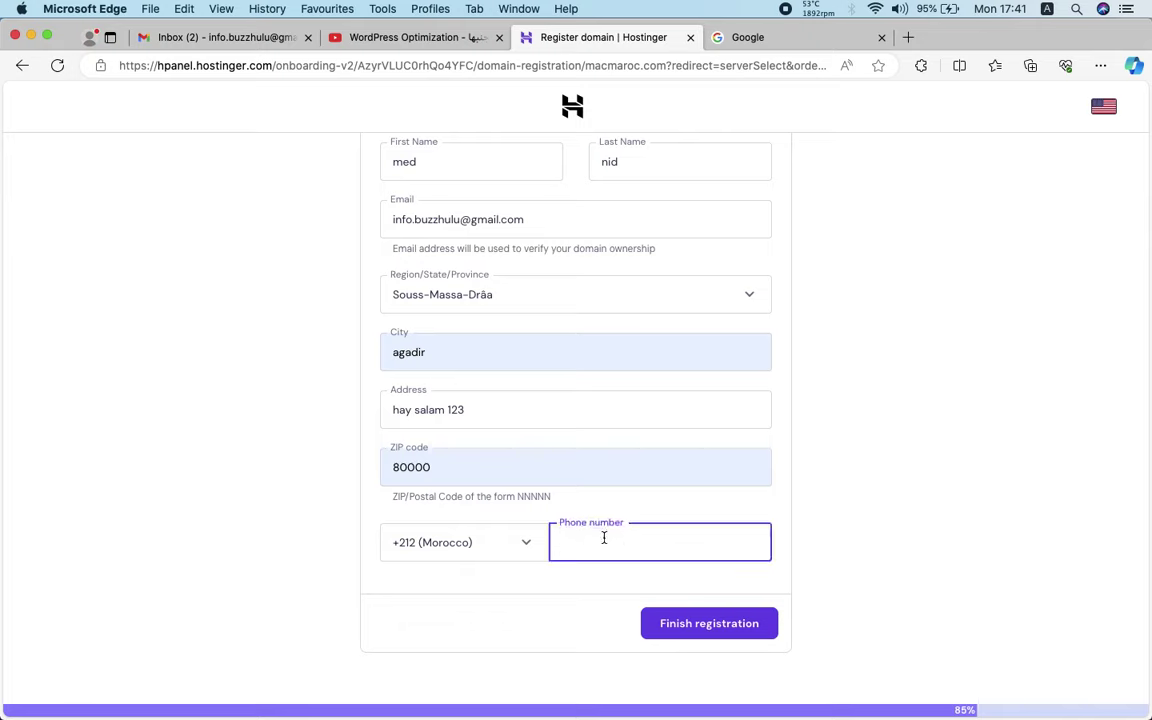
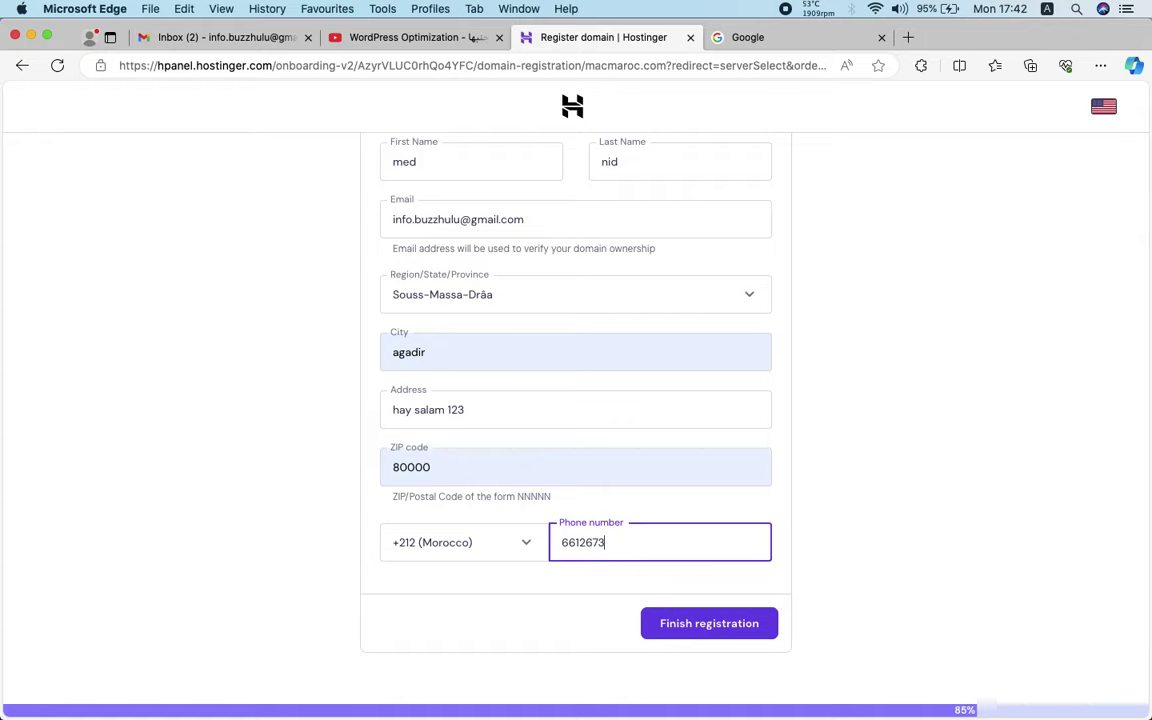
left_click(687, 624)
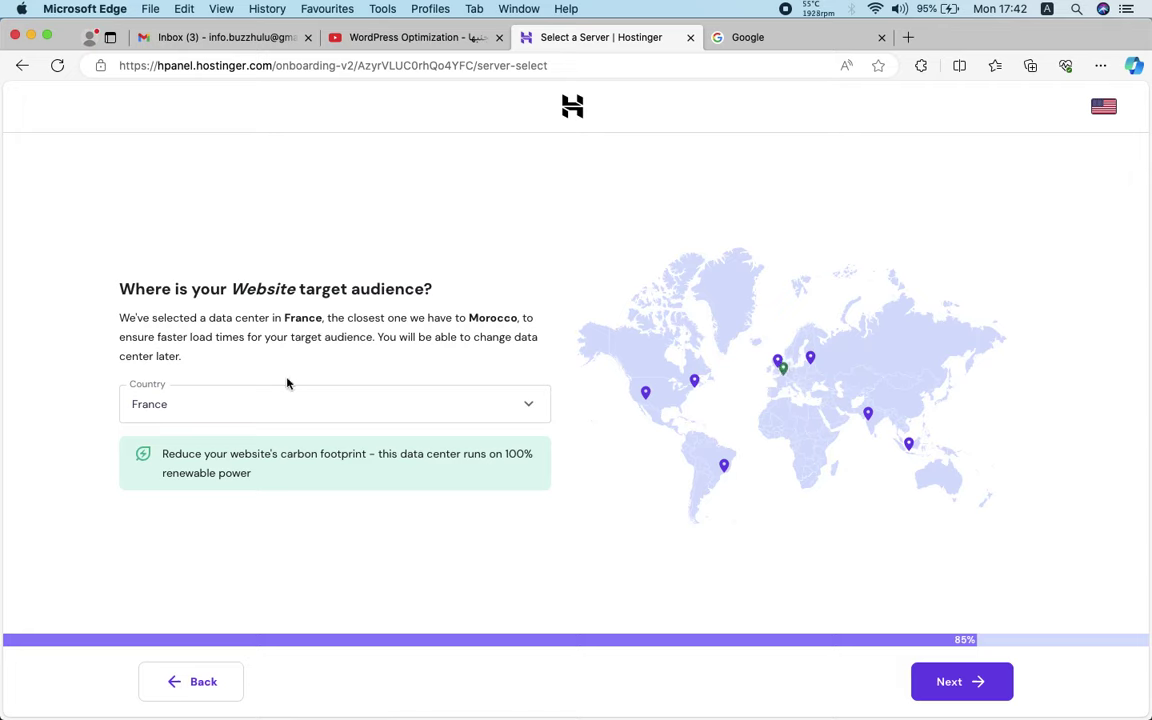
Change the data centre country from France to United Kingdom and continue
left_click(267, 413)
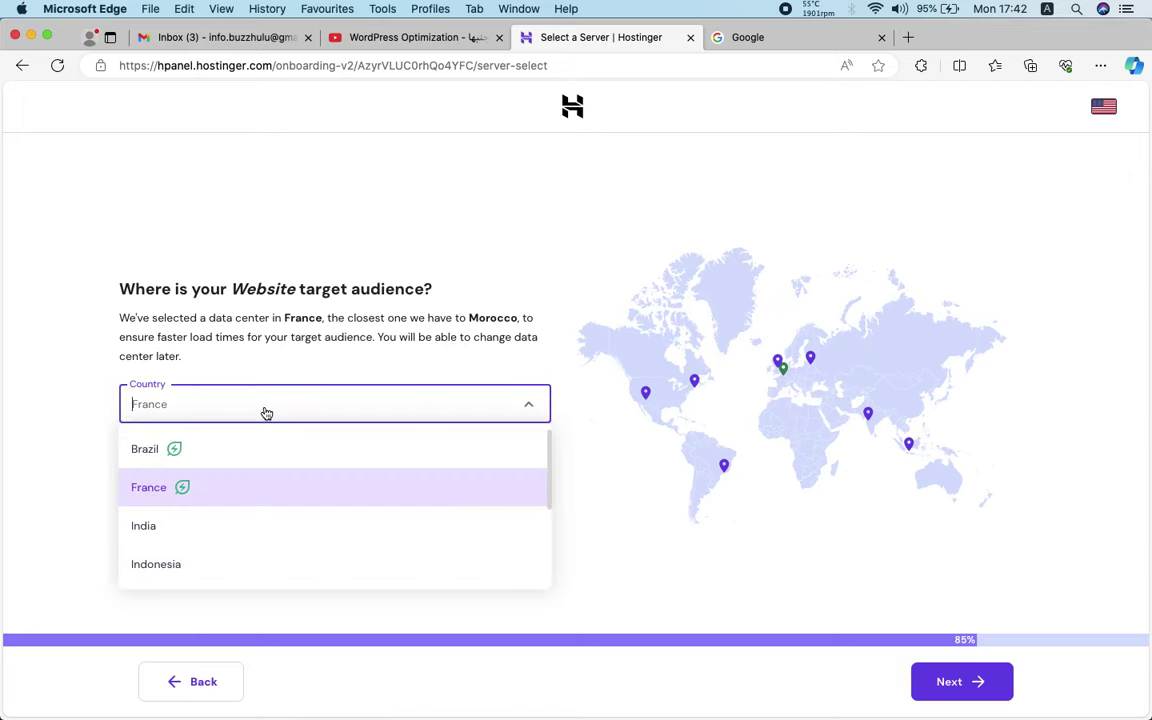
scroll(231, 535, "down", 5)
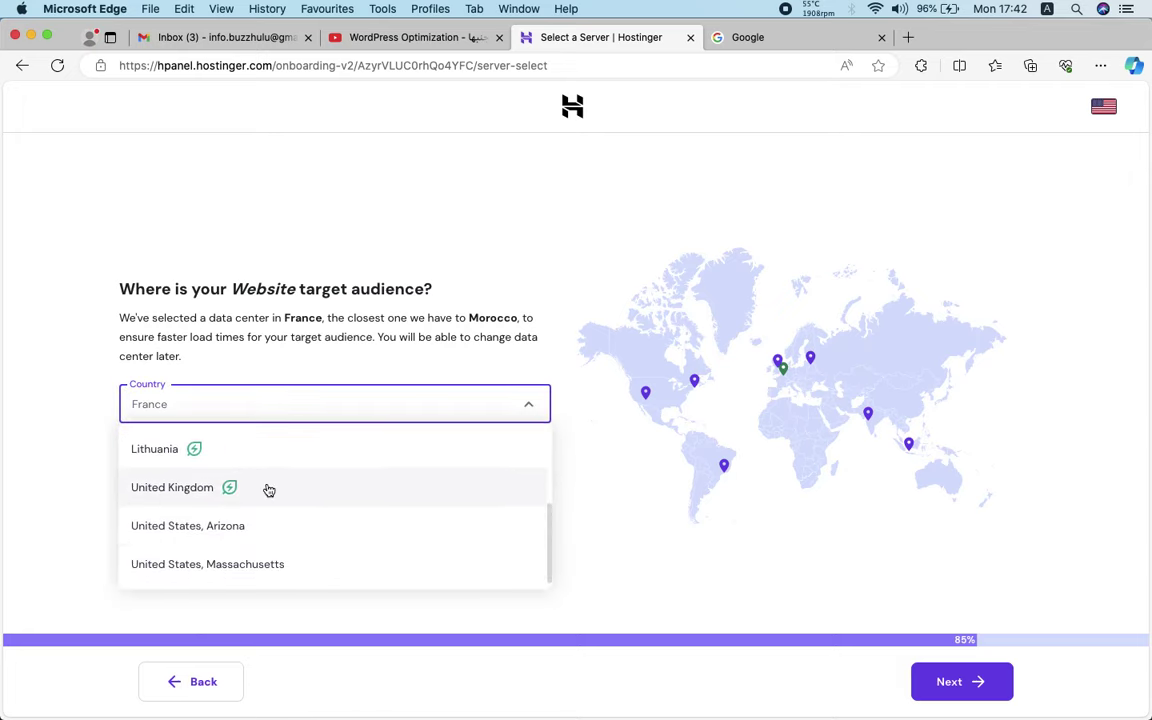
scroll(265, 488, "up", 1)
left_click(530, 342)
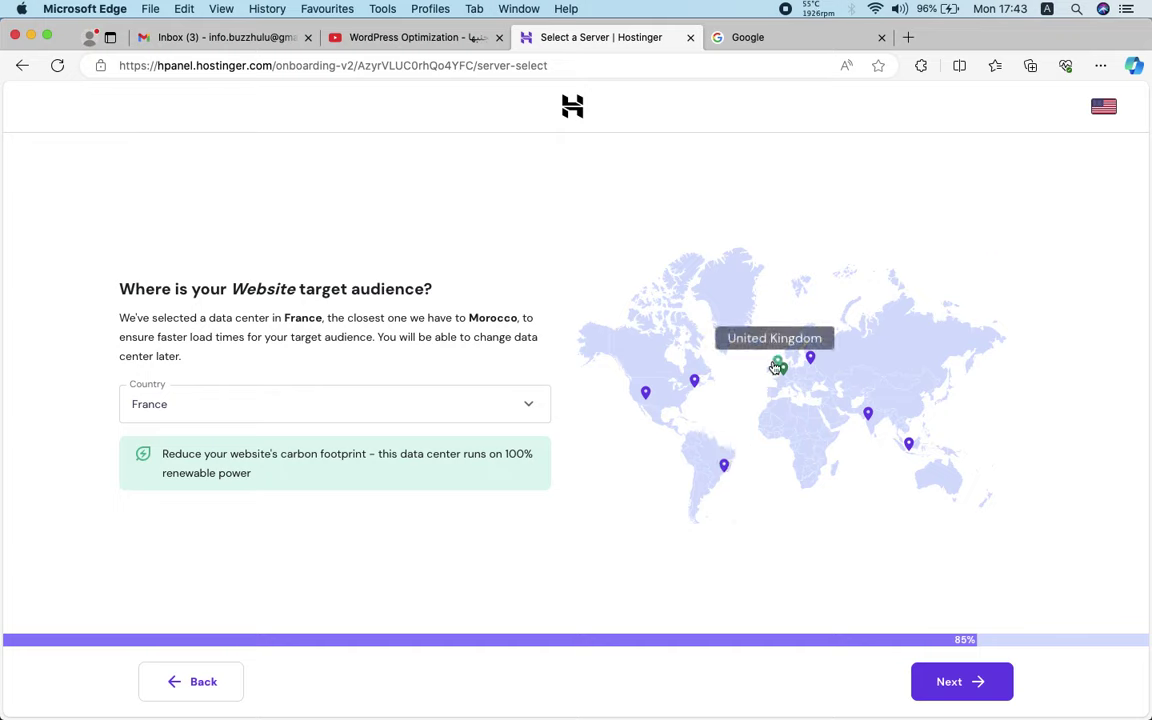
left_click(512, 405)
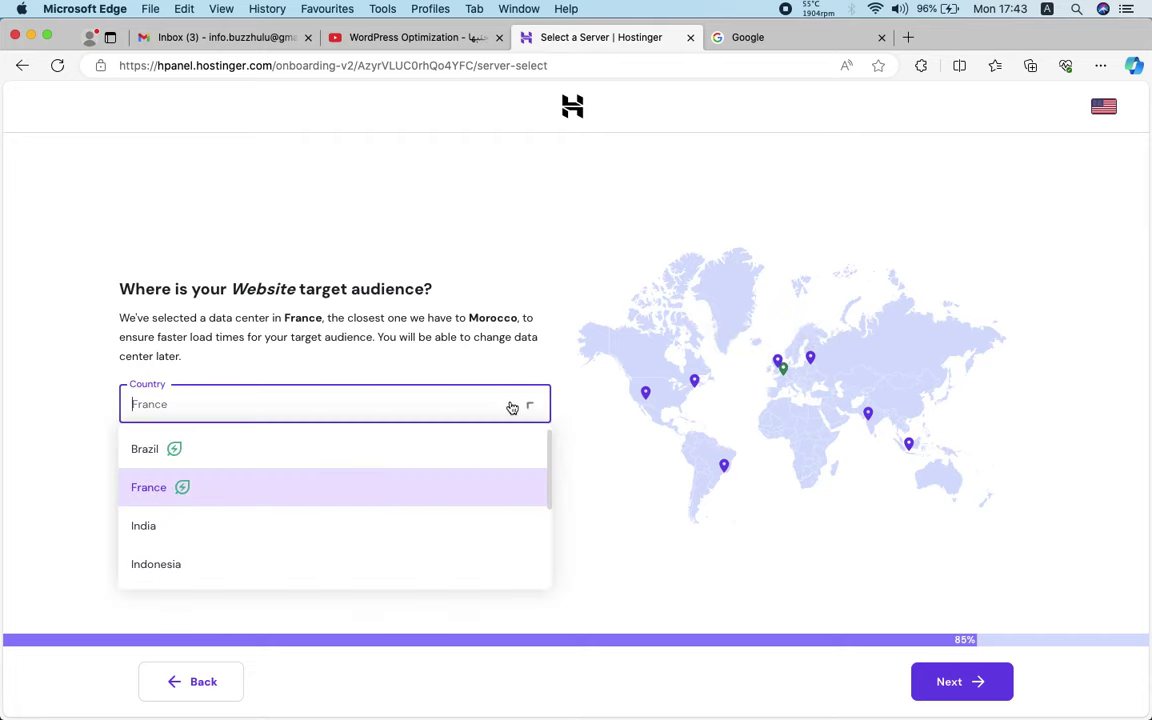
scroll(277, 581, "down", 5)
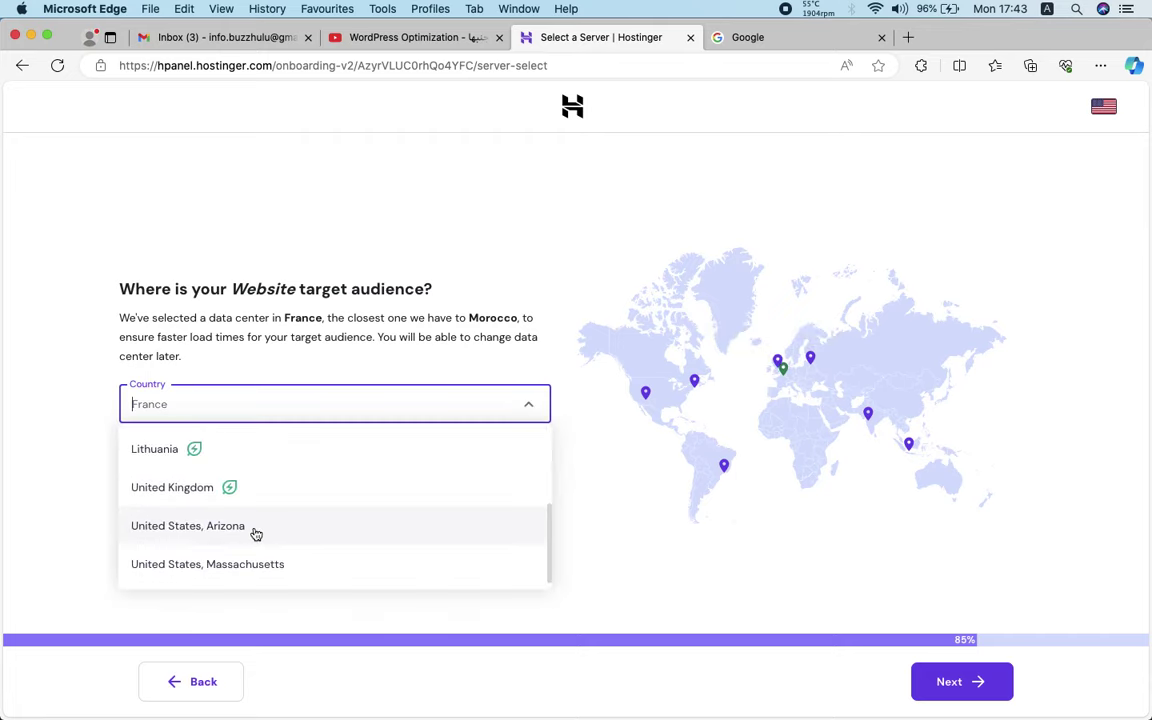
left_click(251, 492)
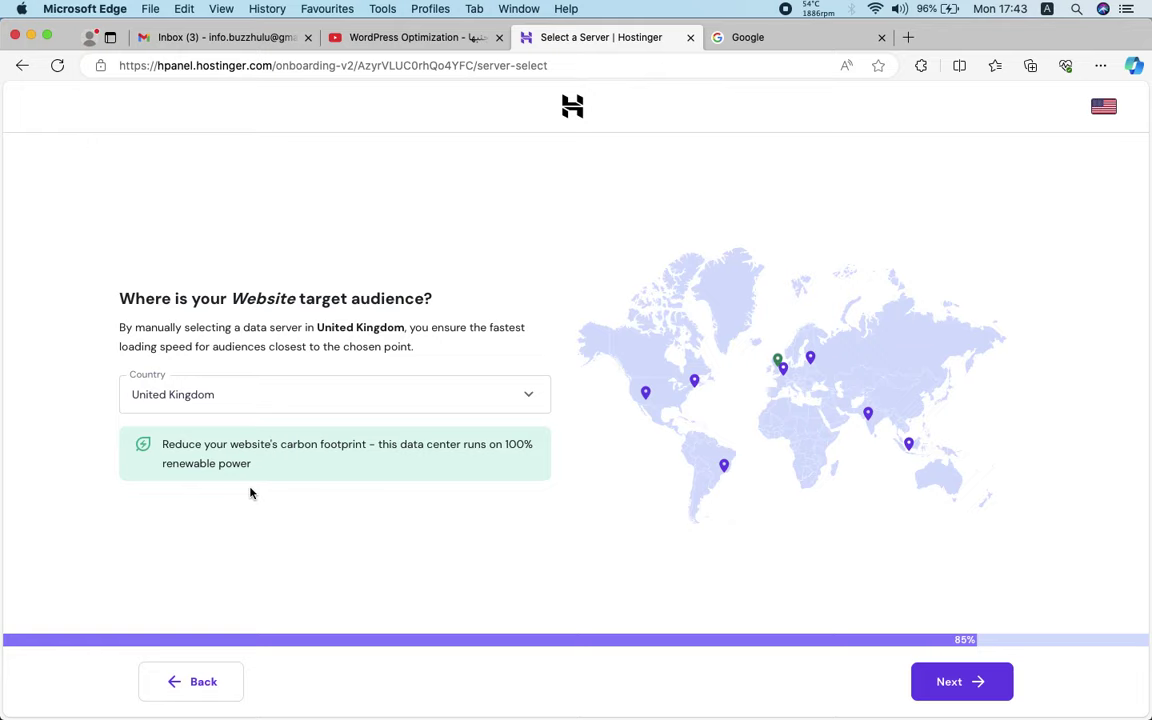
left_click(965, 683)
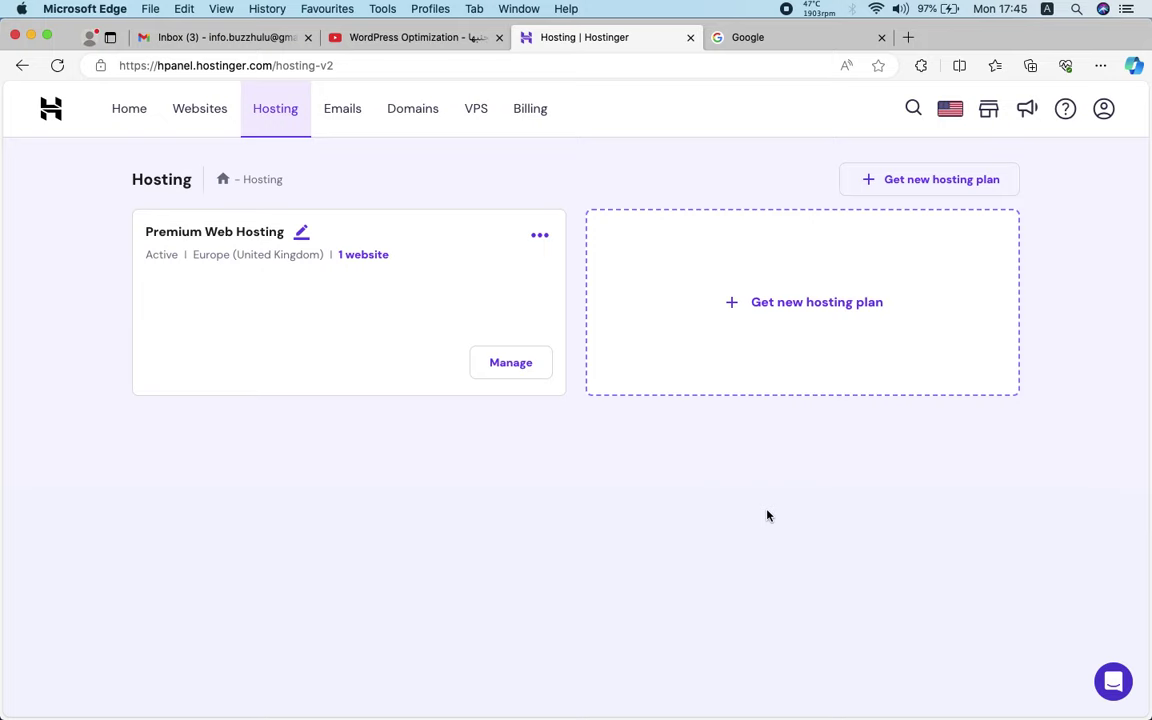
Review the Hosting page showing the active Premium Web Hosting plan in the United Kingdom with 1 website
double_click(188, 232)
left_click(240, 292)
In Gmail, open Hostinger's e-mail verification message and click its verify link
left_click(239, 38)
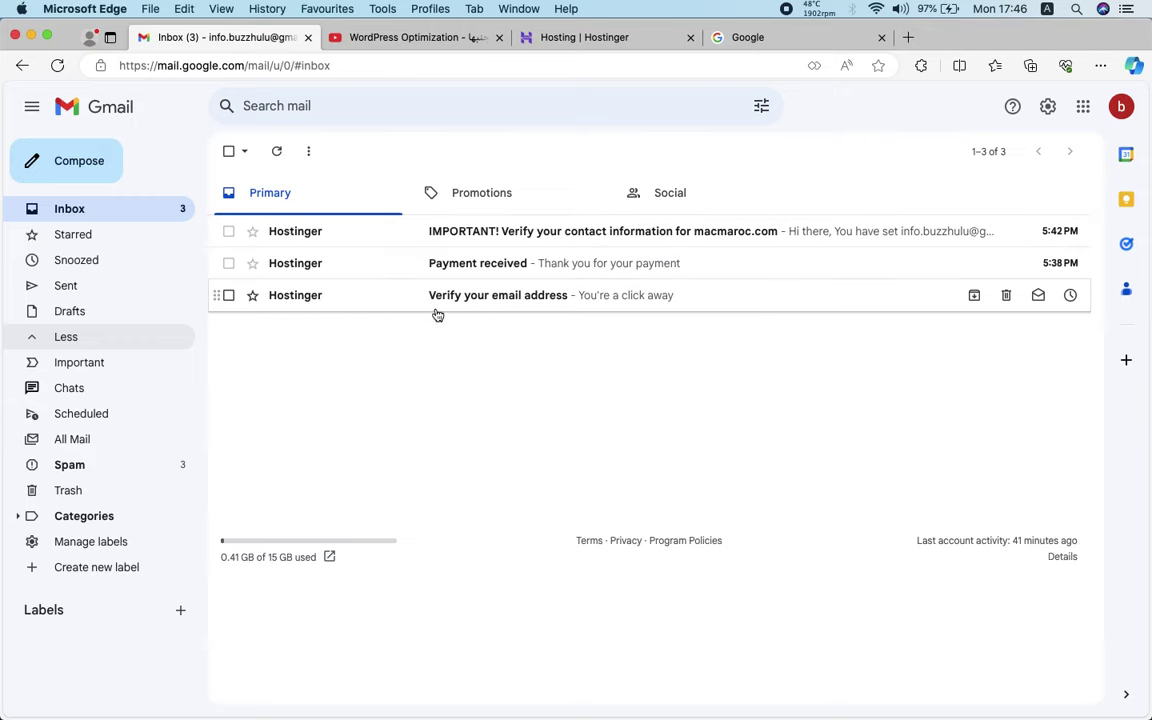
left_click(515, 300)
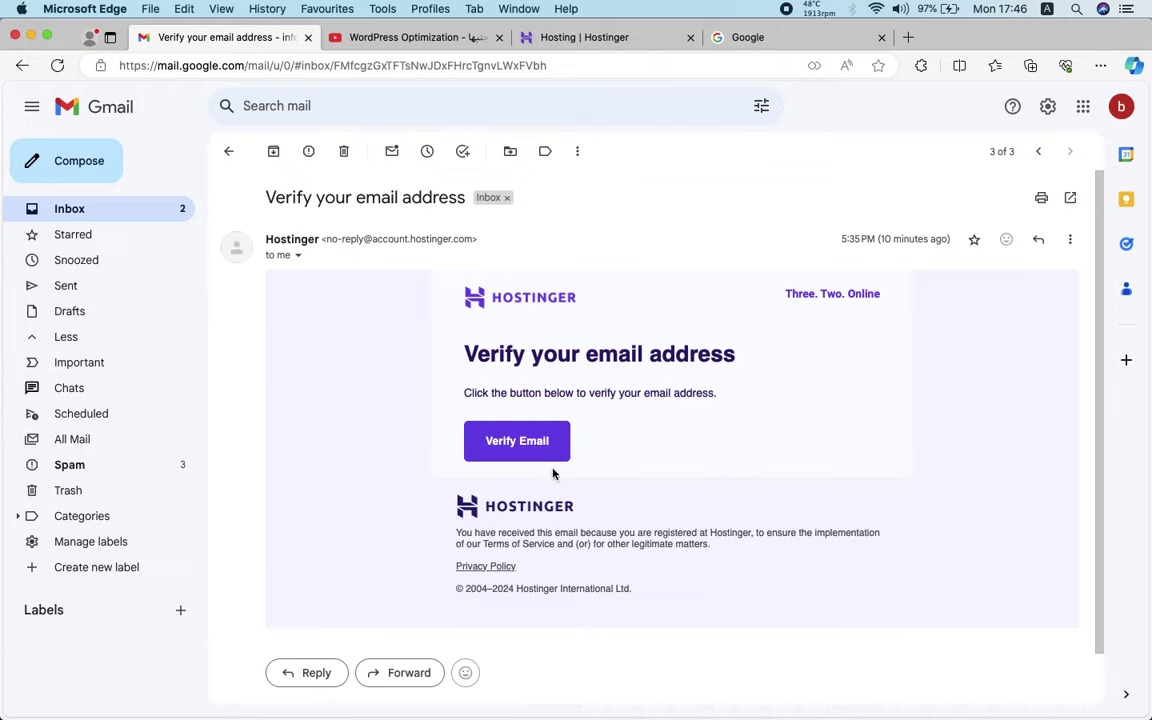
left_click(521, 441)
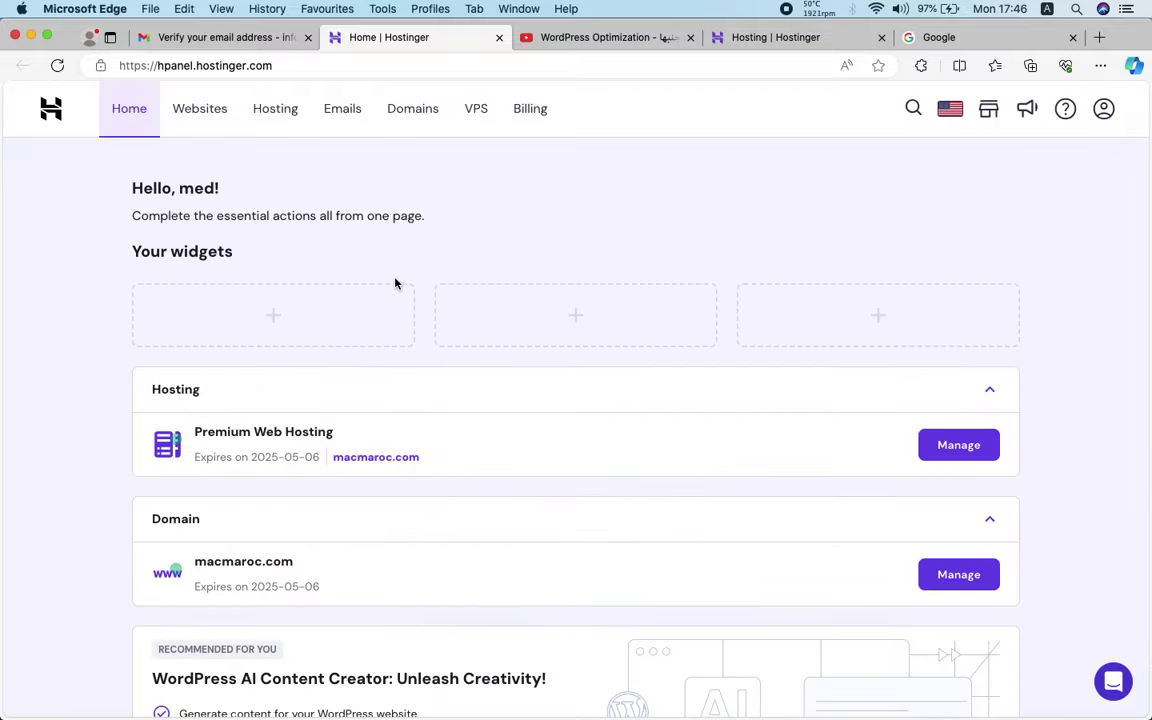
scroll(404, 337, "down", 4)
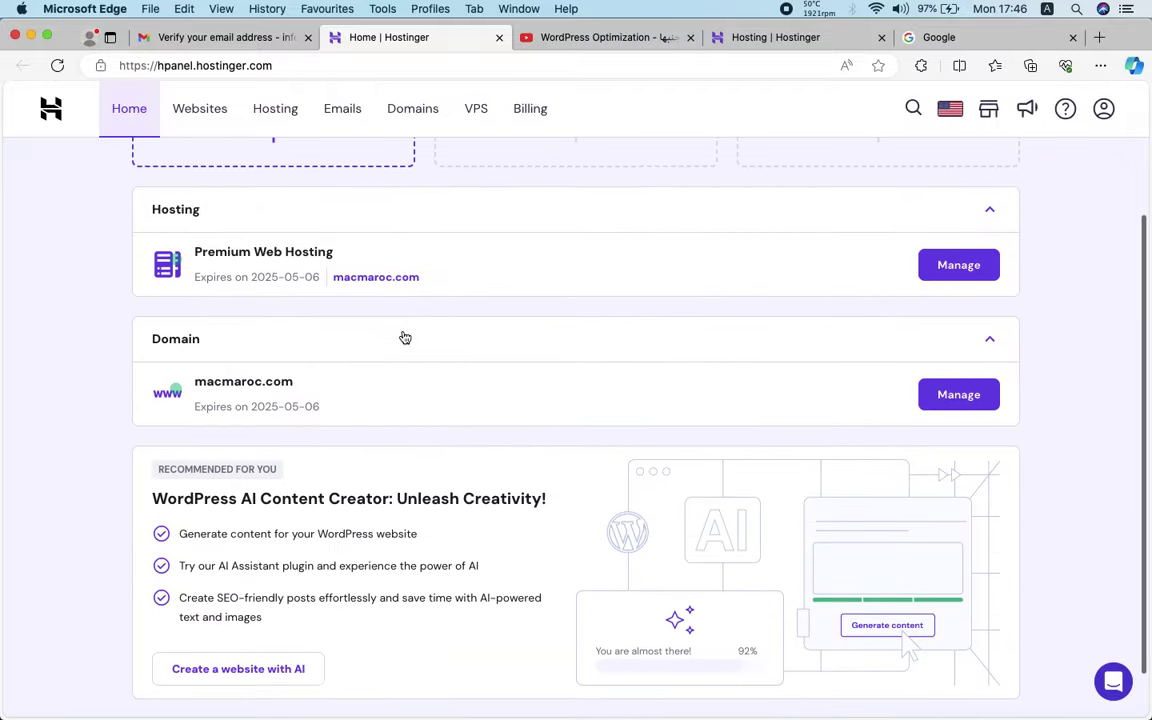
scroll(404, 337, "up", 3)
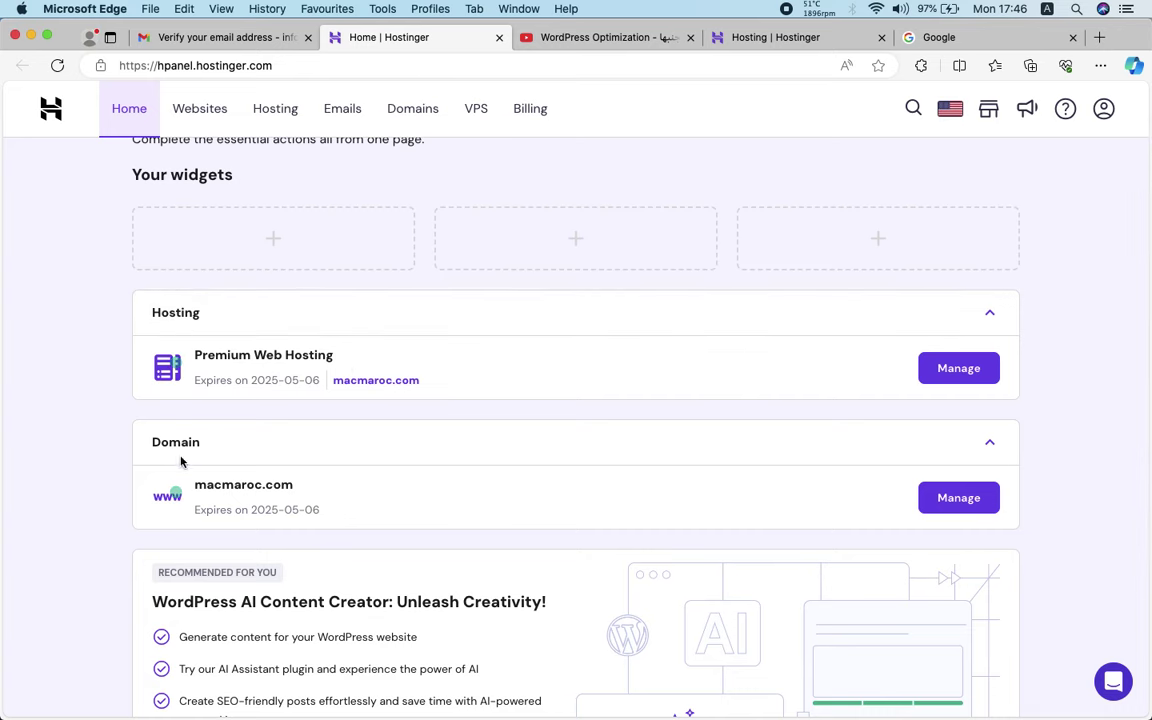
Open 'IMPORTANT! Verify your contact information' for macmaroc.com from the Inbox and follow its verification link
left_click(224, 38)
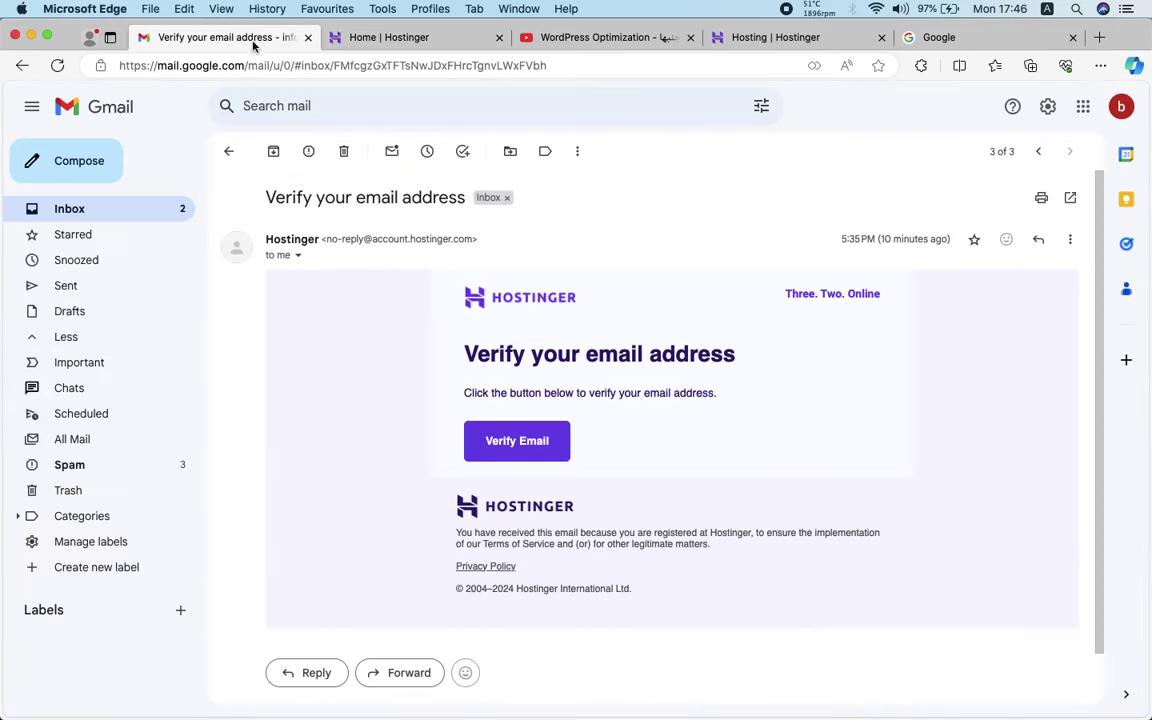
left_click(180, 208)
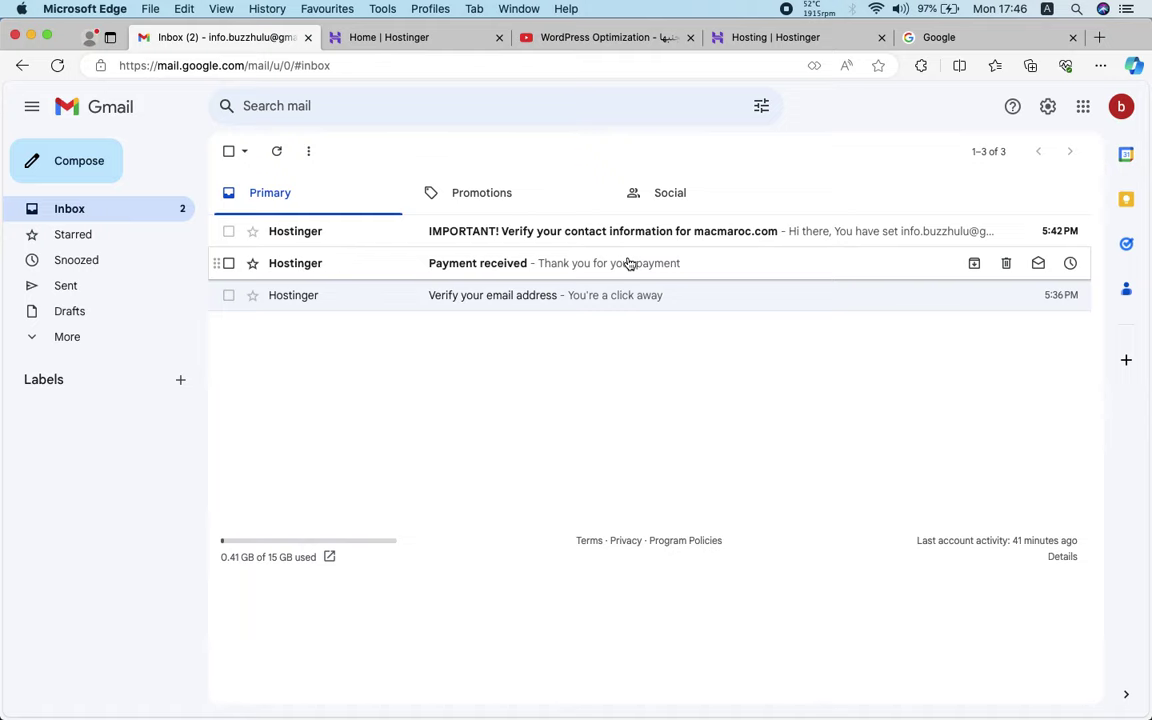
left_click(520, 233)
scroll(540, 450, "down", 5)
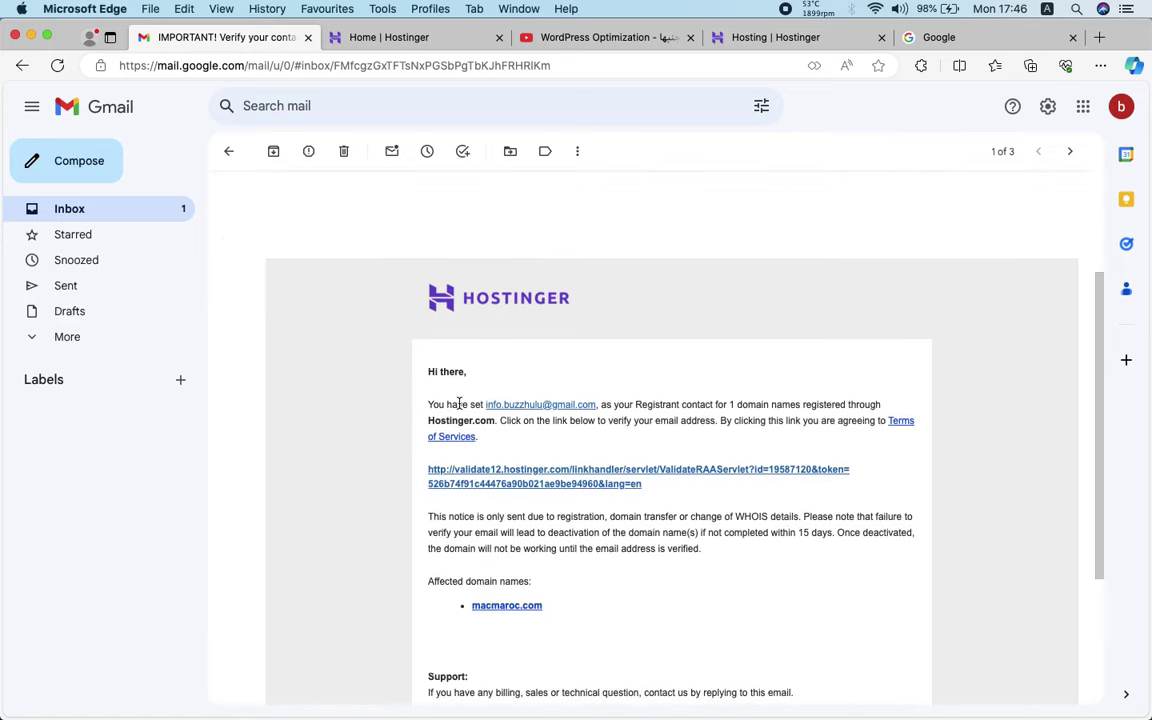
scroll(586, 480, "down", 1)
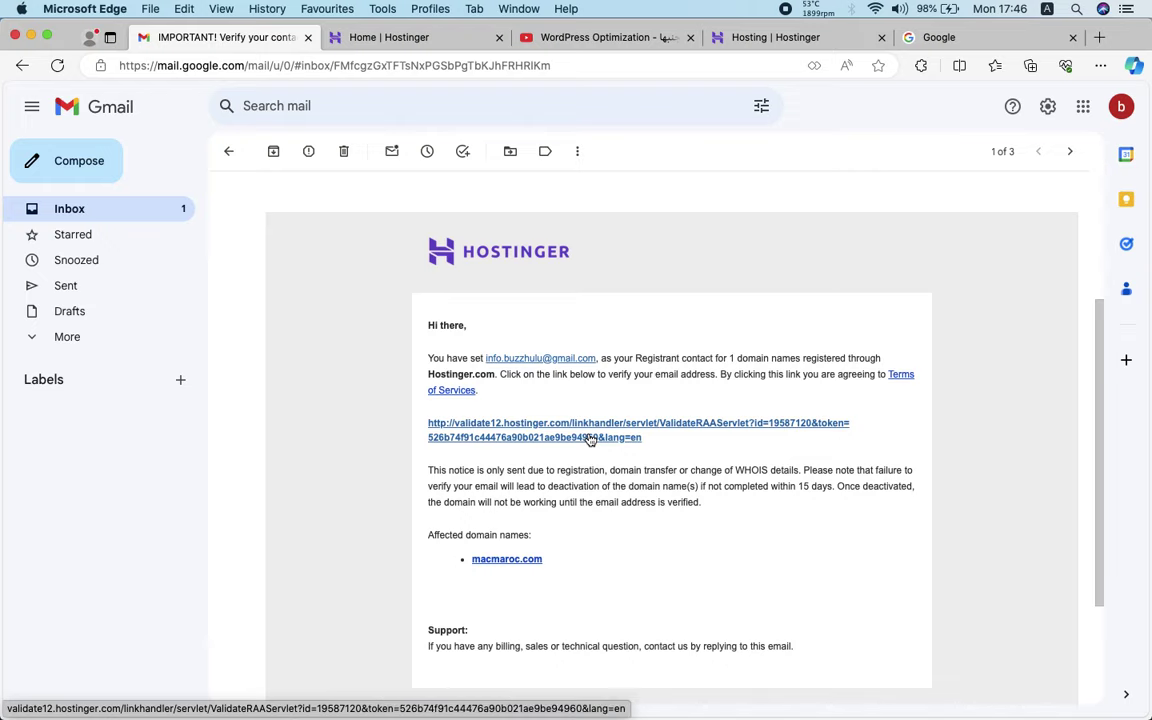
left_click(528, 437)
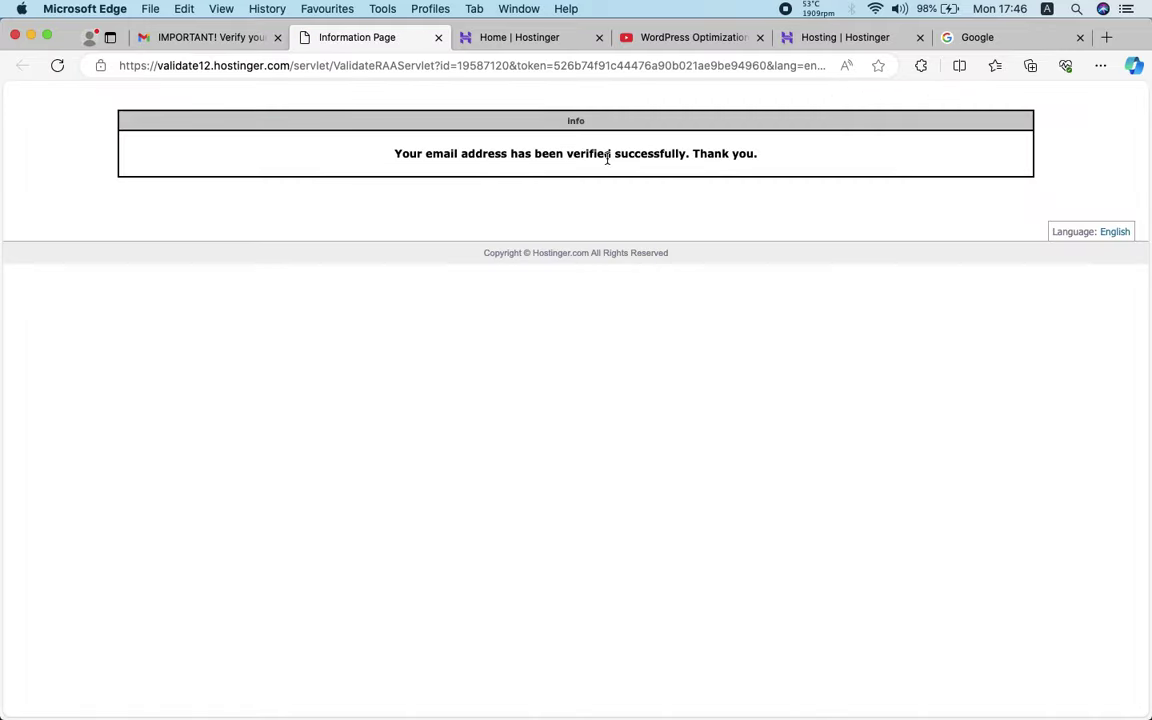
left_click(437, 40)
Switch back to the Home | Hostinger tab, then go to the Websites page listing macmaroc.com
left_click(399, 42)
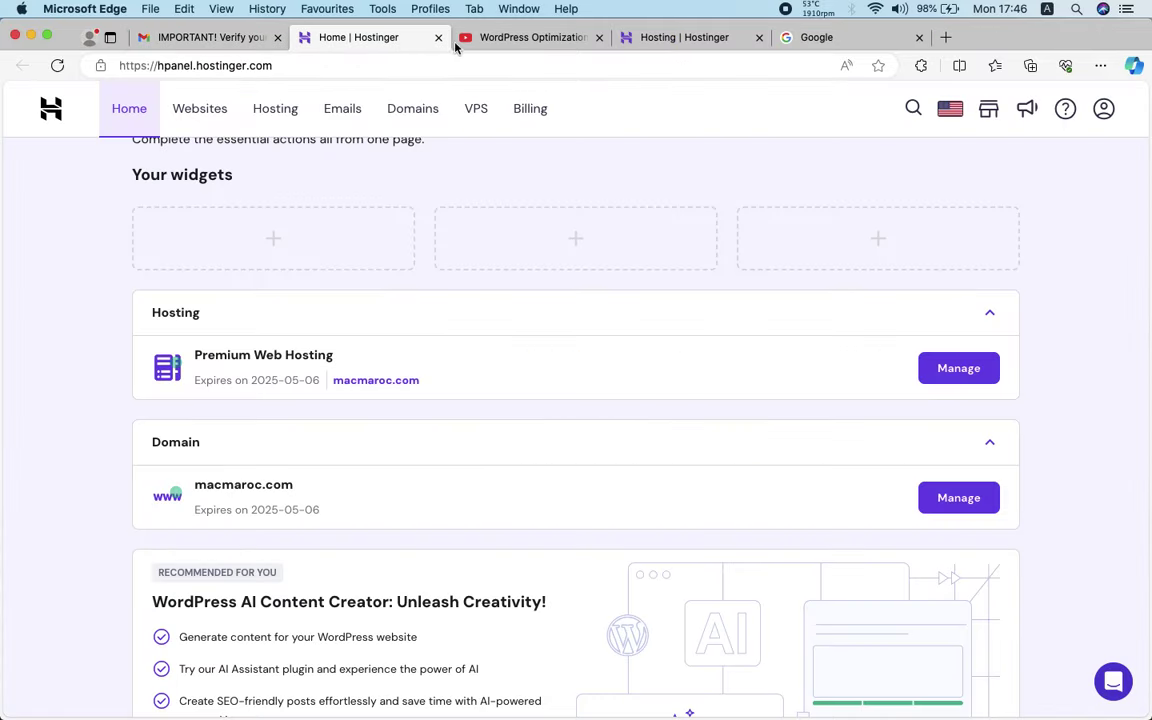
scroll(397, 303, "up", 2)
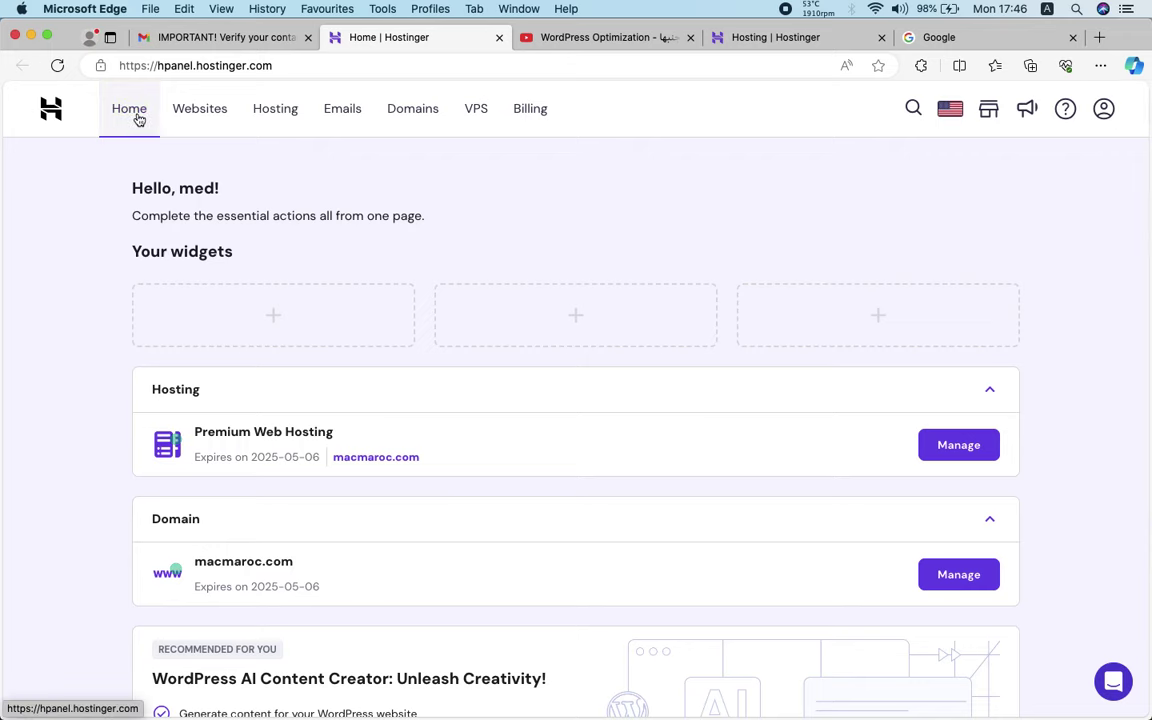
left_click(139, 119)
scroll(460, 329, "up", 2)
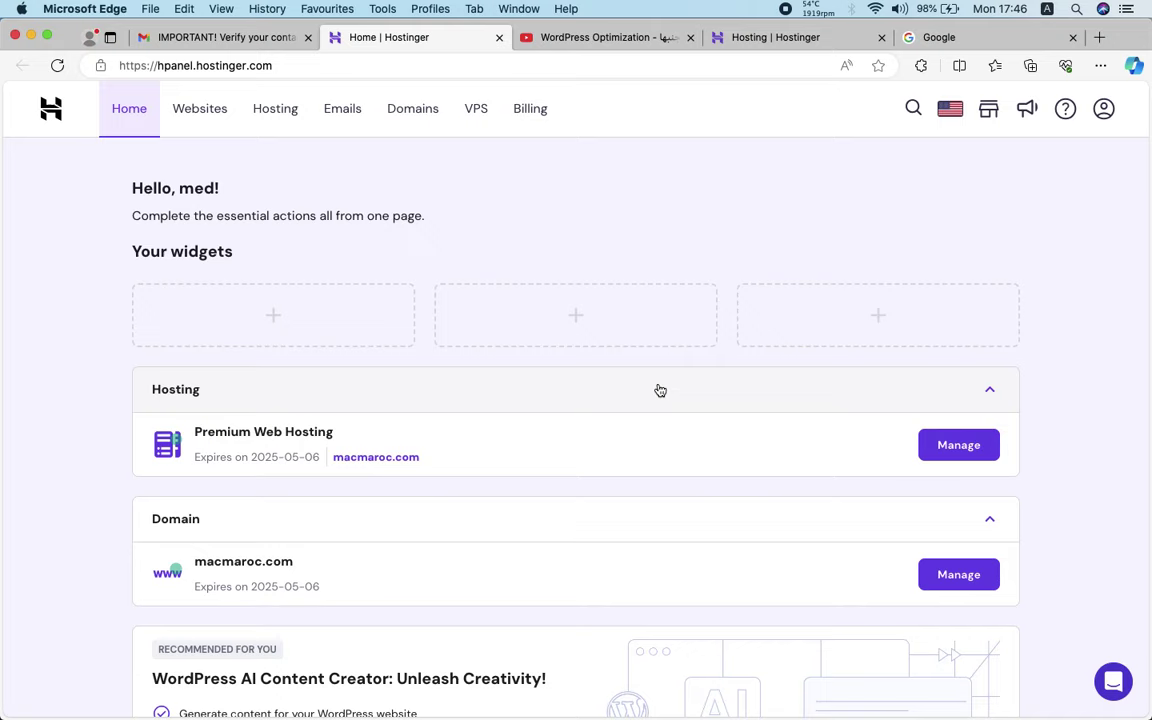
double_click(269, 563)
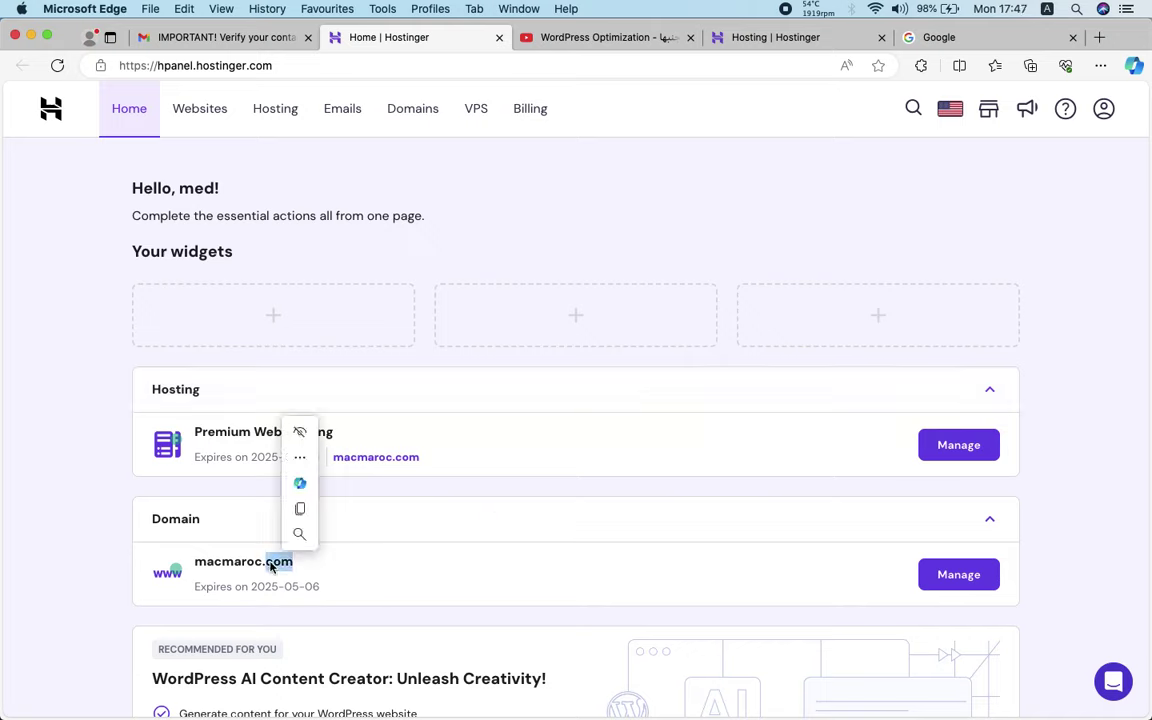
left_click(757, 242)
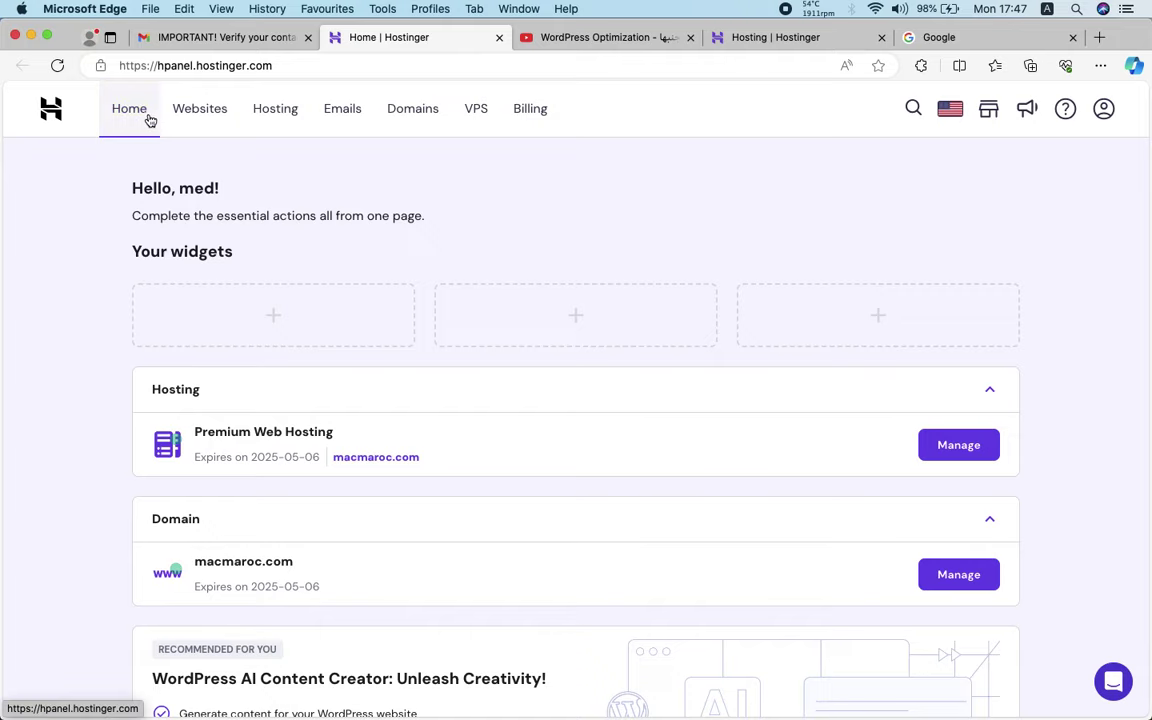
scroll(476, 463, "down", 5)
scroll(476, 463, "up", 5)
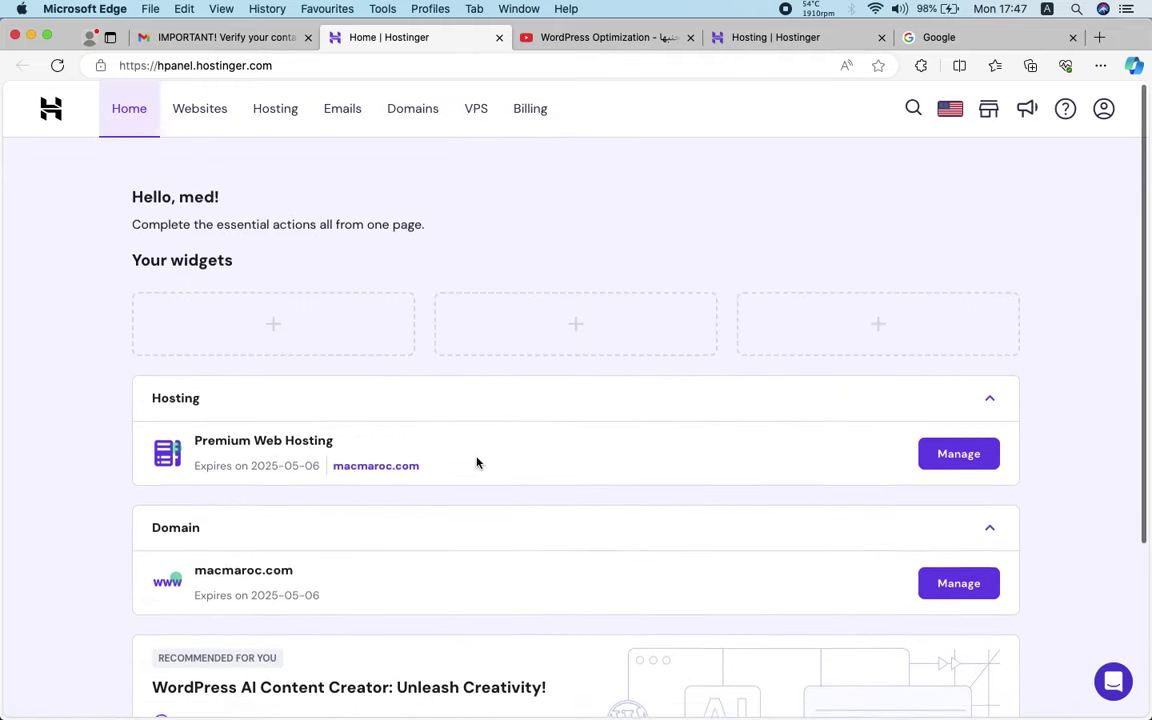
left_click(199, 111)
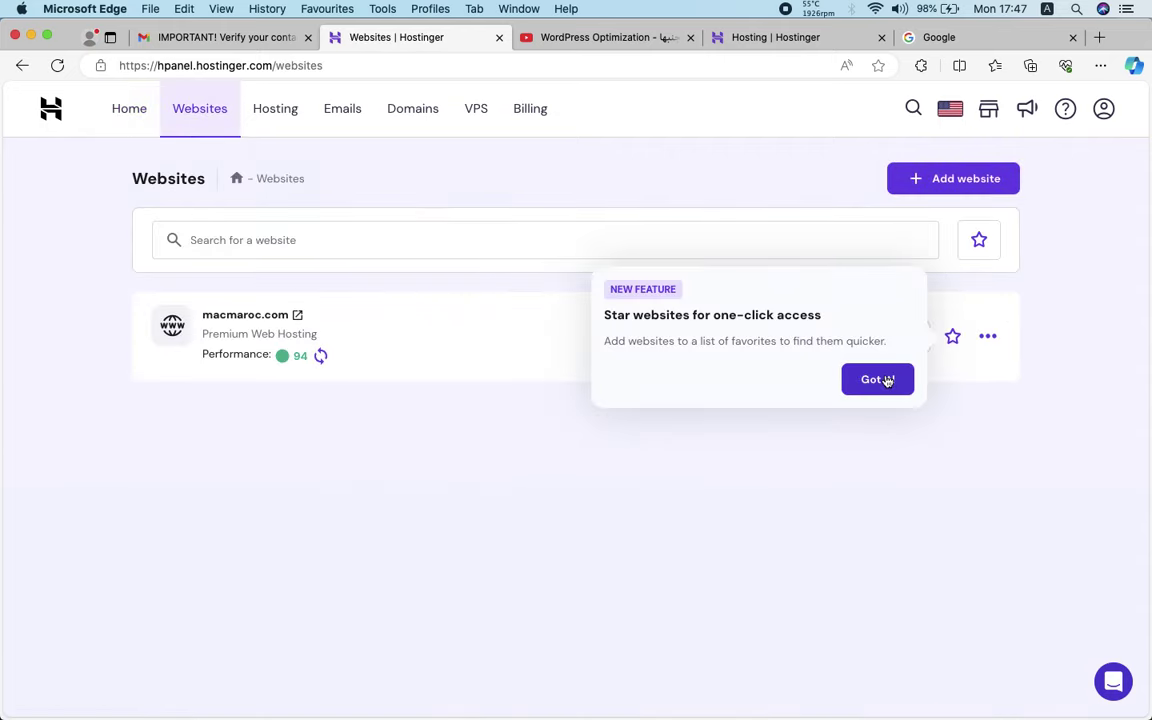
Dismiss the starring tip and open macmaroc.com's default placeholder page in a new tab
left_click(879, 380)
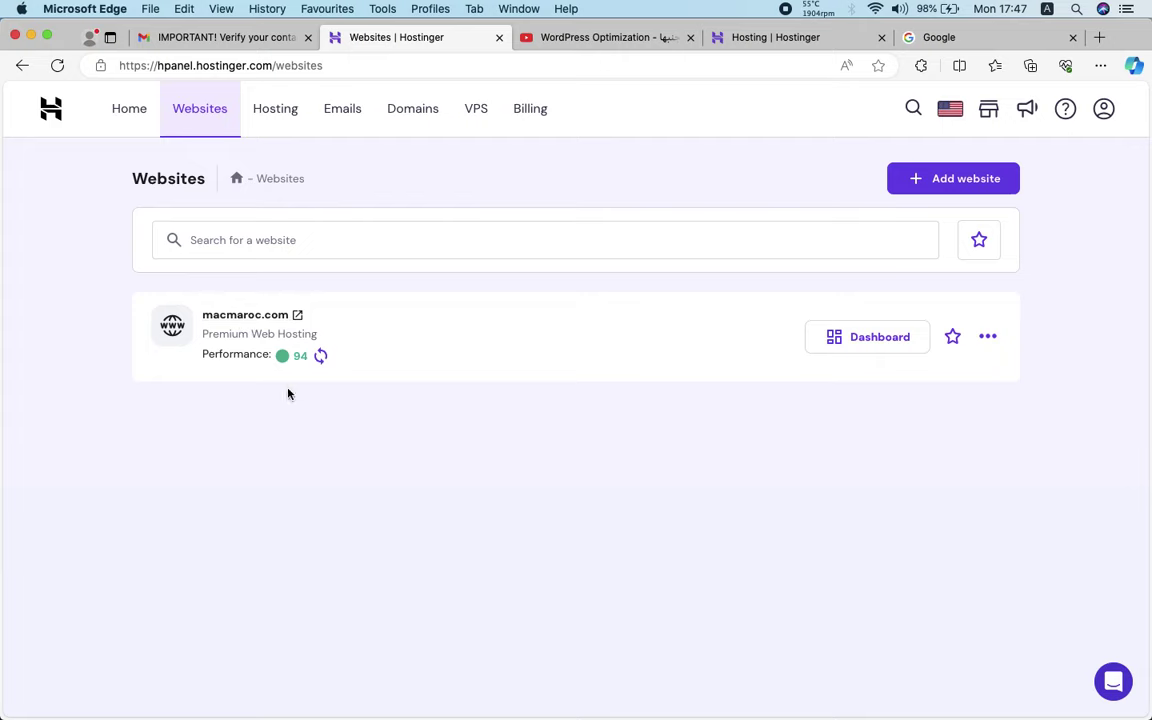
left_click(298, 316)
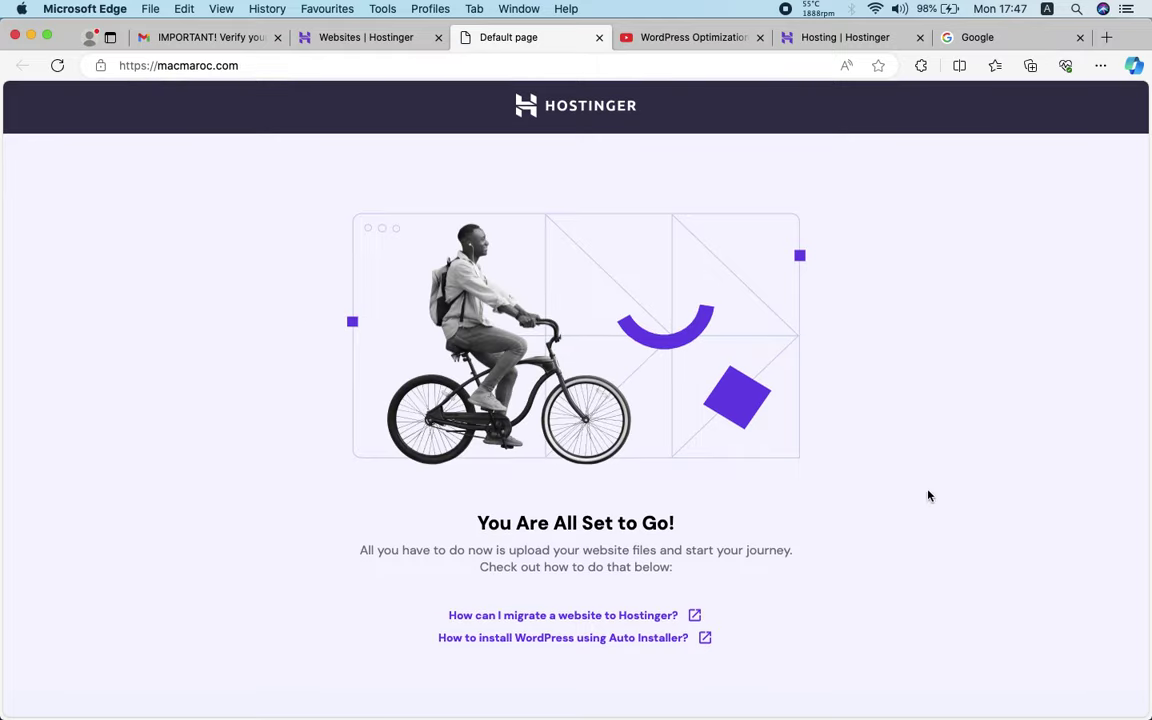
left_click(370, 40)
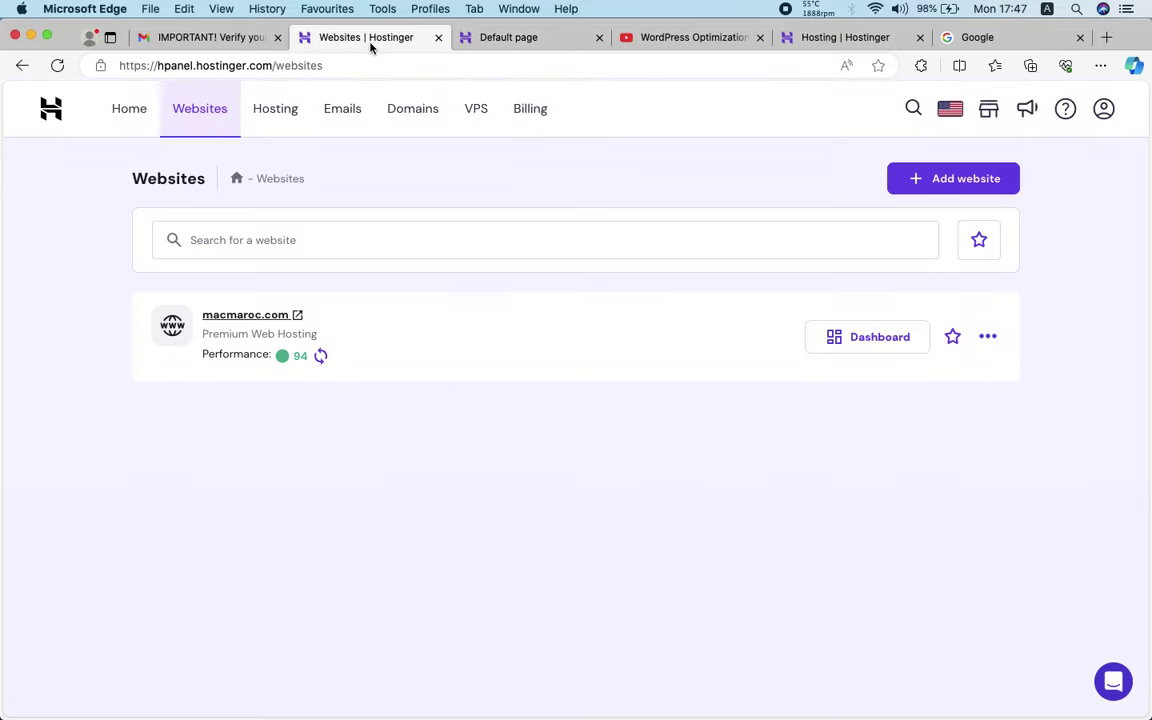
Browse the Hosting, Emails, Domains and VPS pages, then return to the hPanel home
left_click(287, 123)
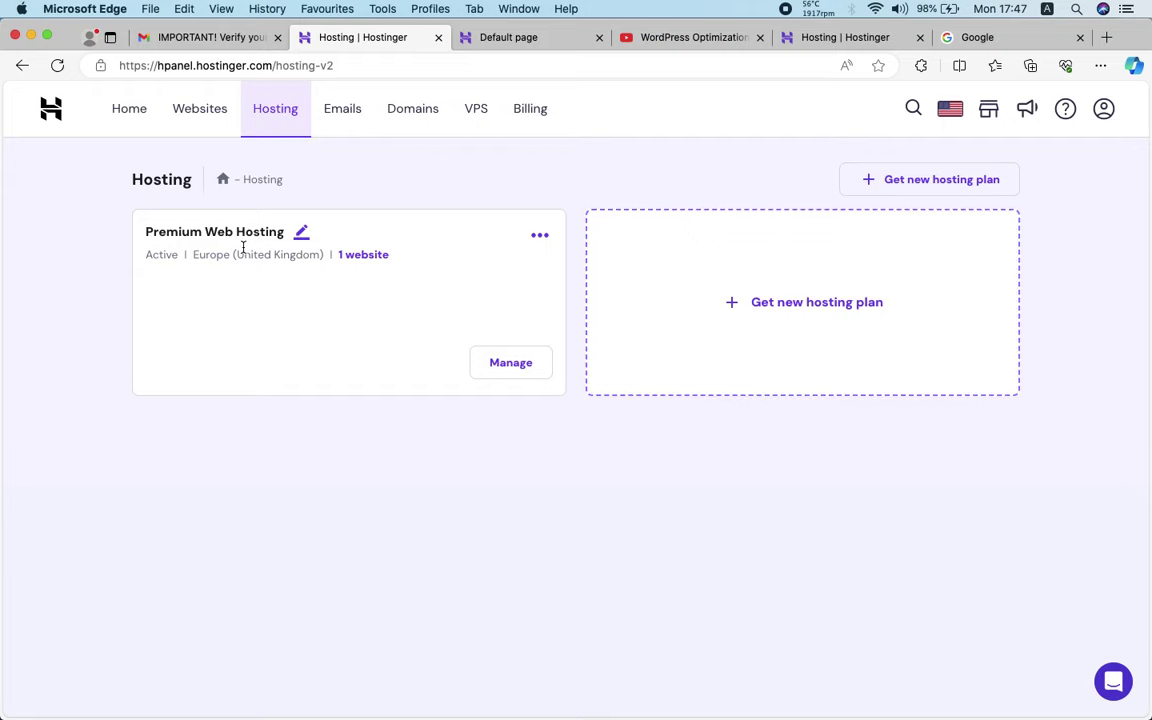
left_click(329, 128)
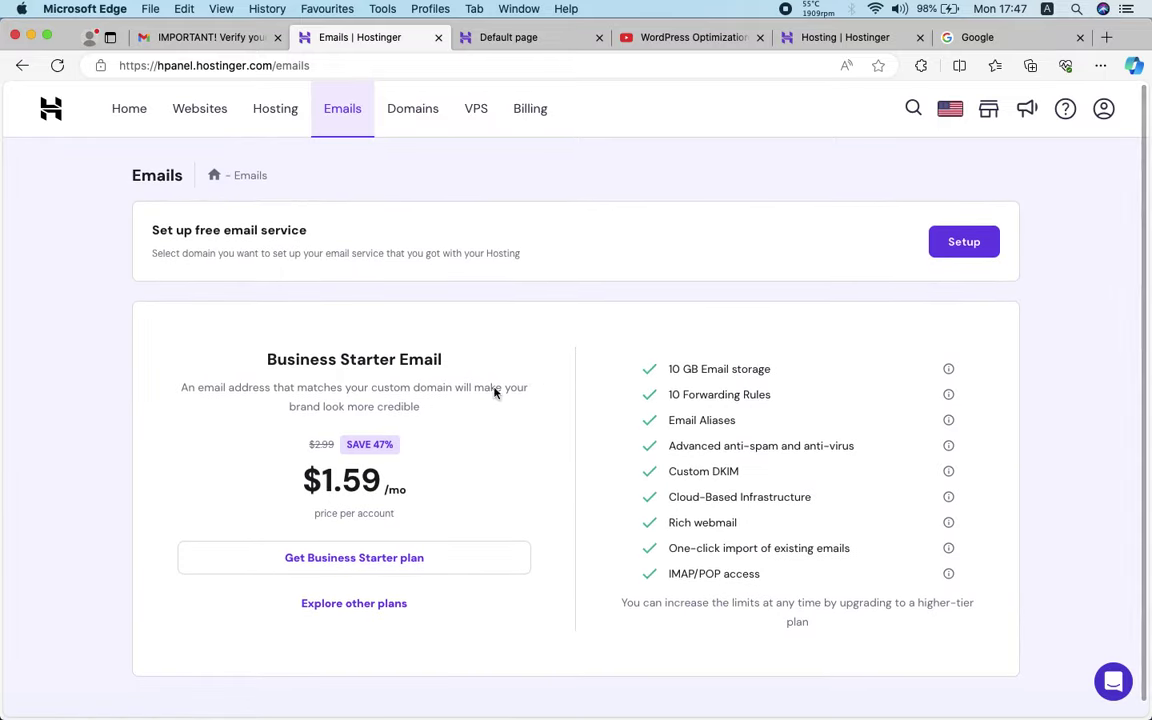
left_click_drag(152, 233, 342, 226)
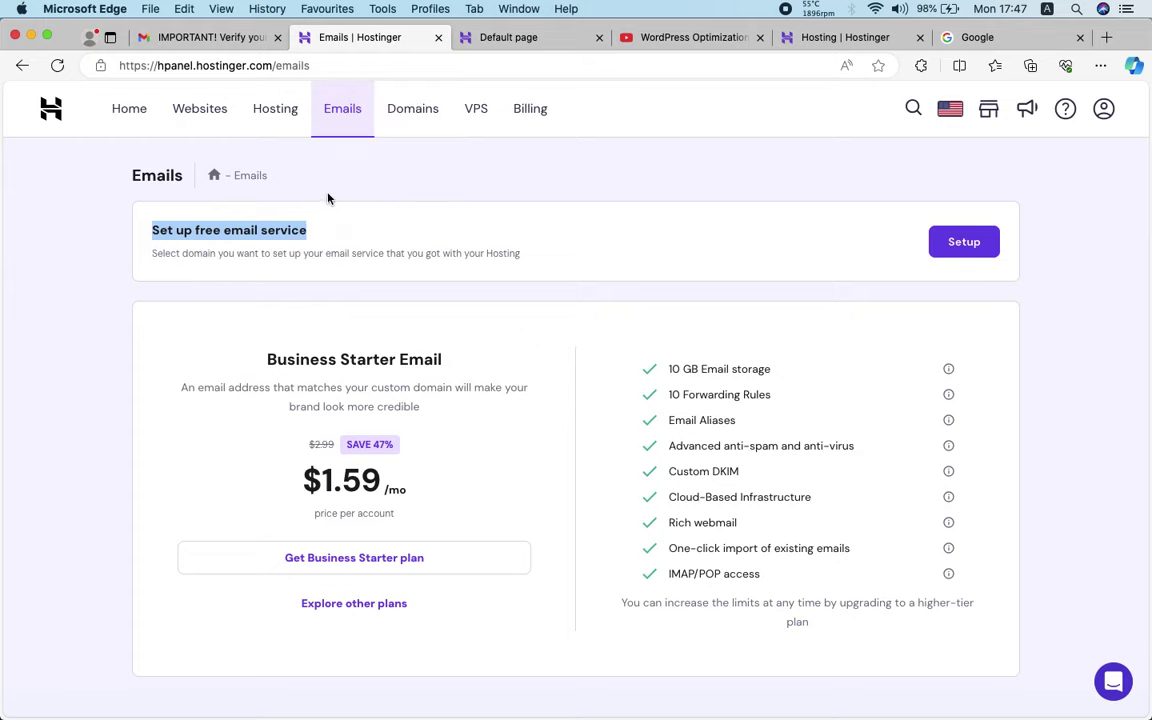
left_click(411, 116)
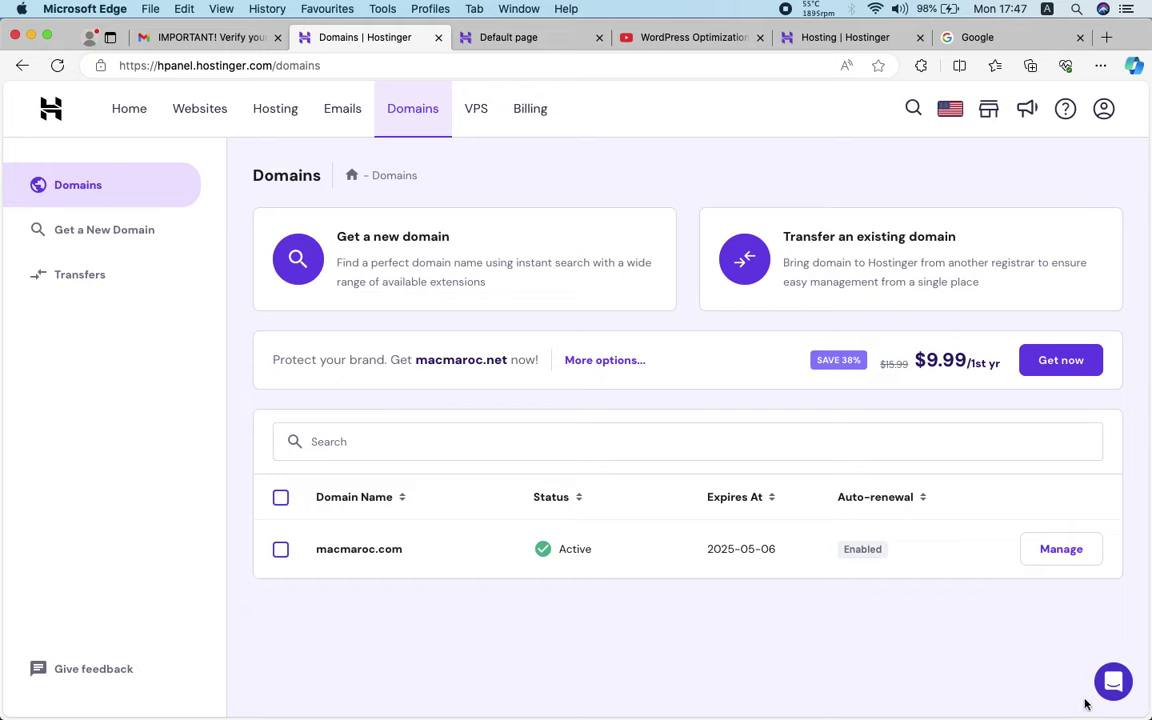
left_click(476, 110)
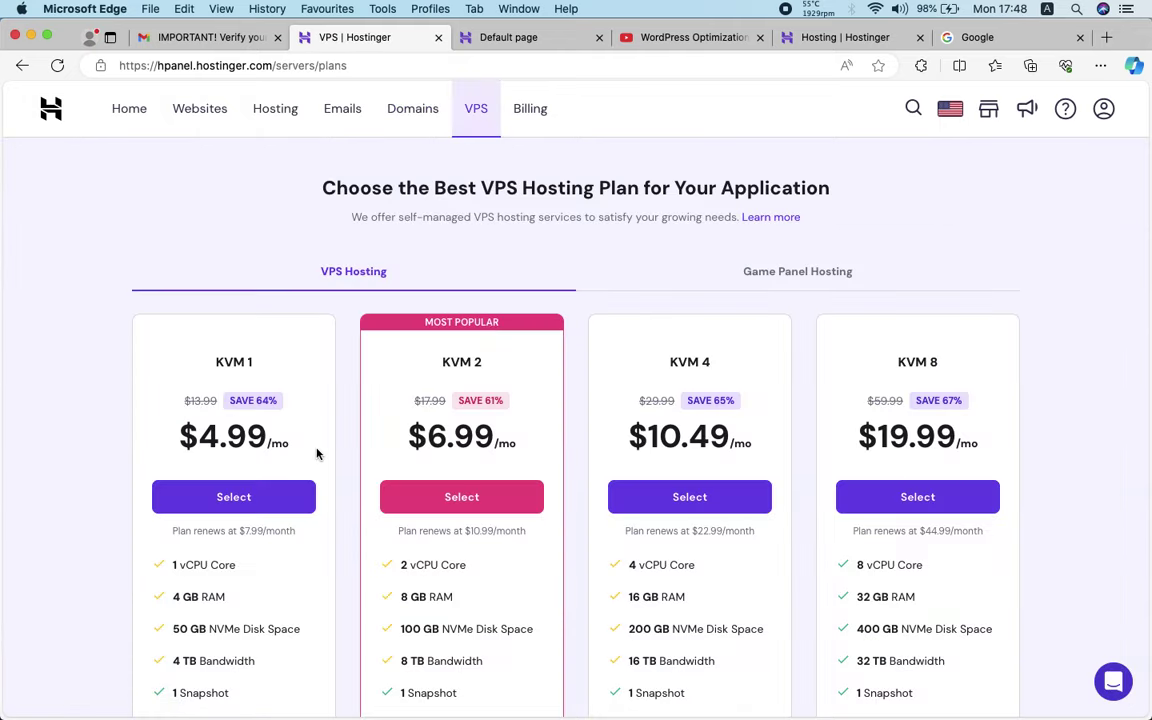
scroll(316, 453, "down", 5)
scroll(316, 452, "up", 4)
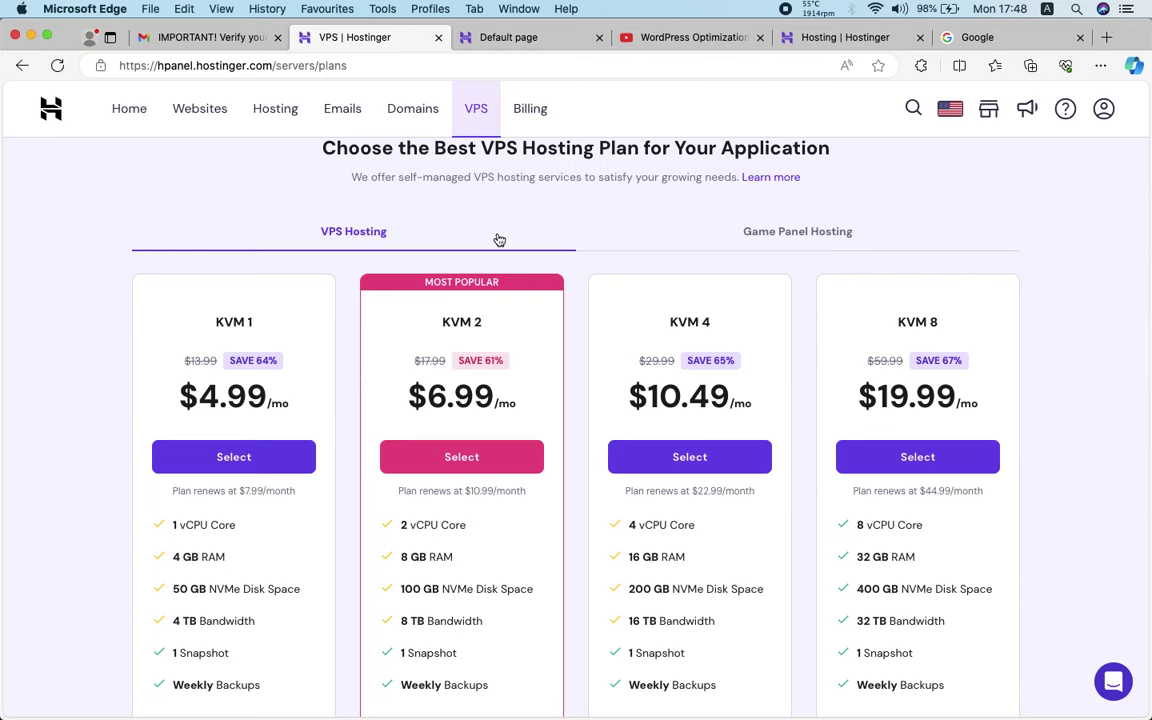
scroll(265, 410, "up", 1)
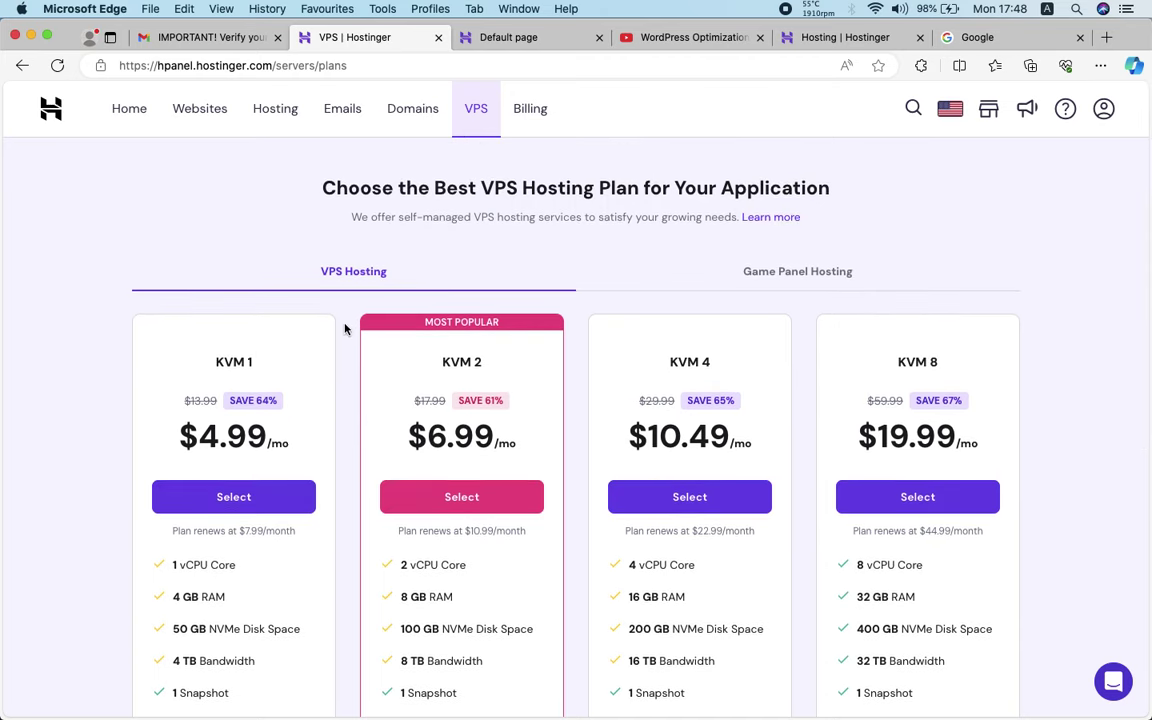
left_click(154, 121)
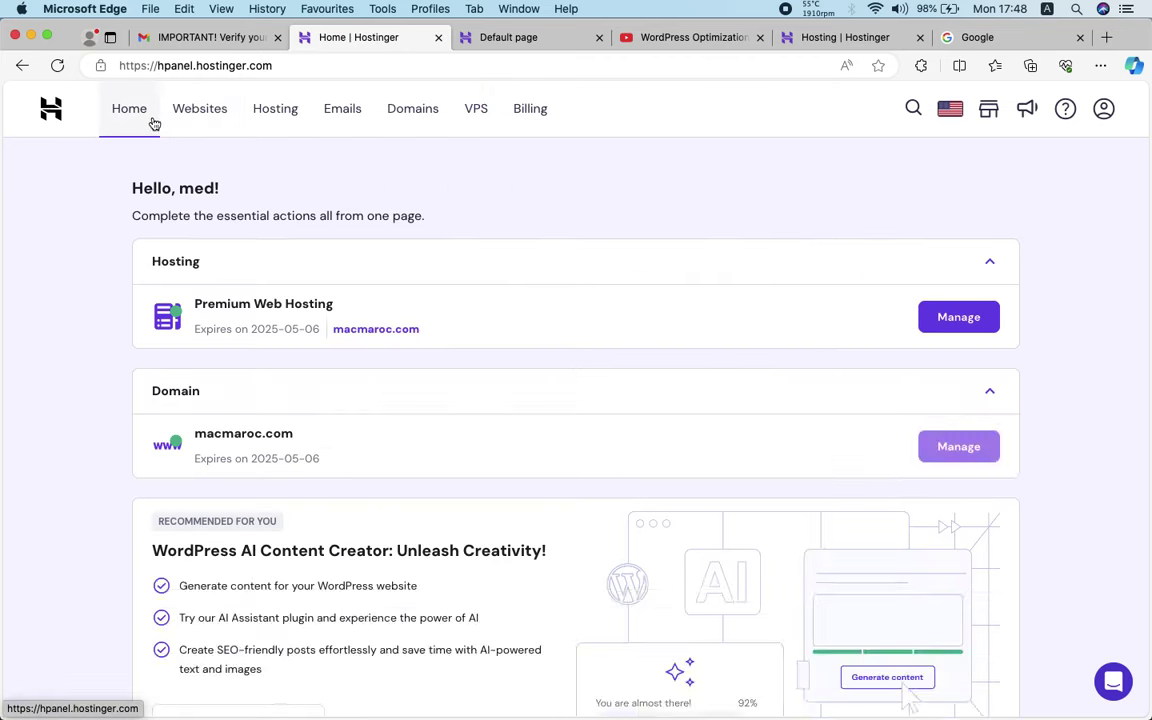
scroll(249, 319, "down", 1)
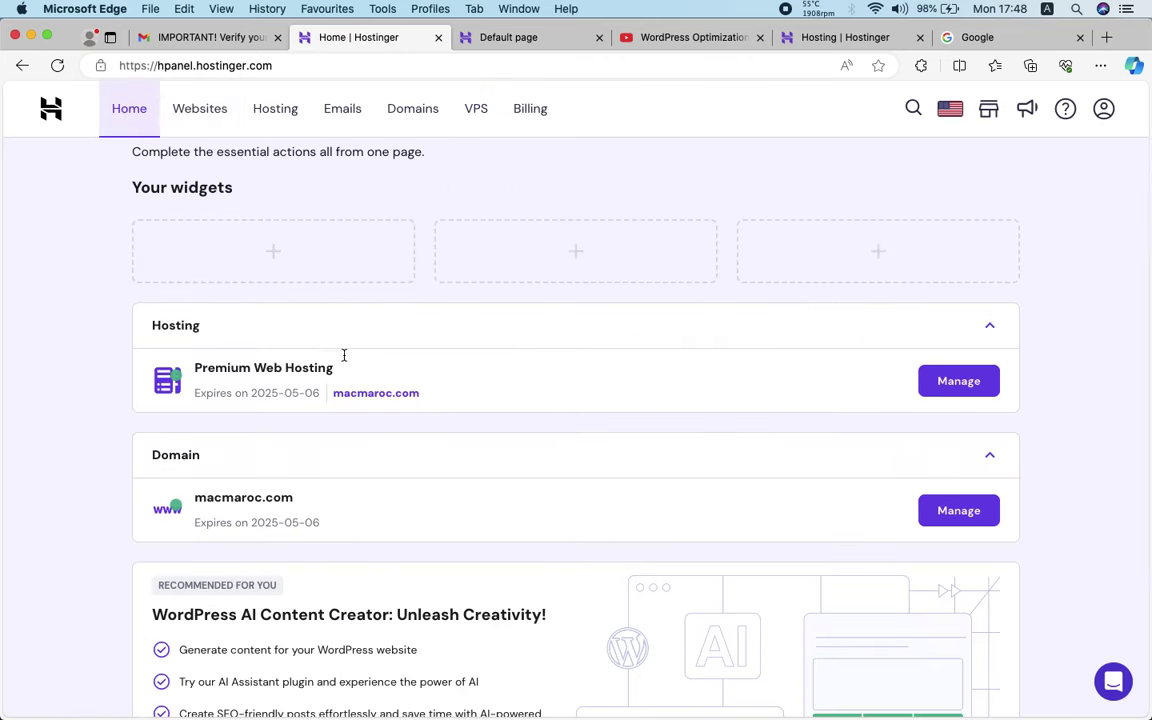
From the hosting plan's Manage dashboard, open Website > Auto Installer for macmaroc.com
left_click(960, 385)
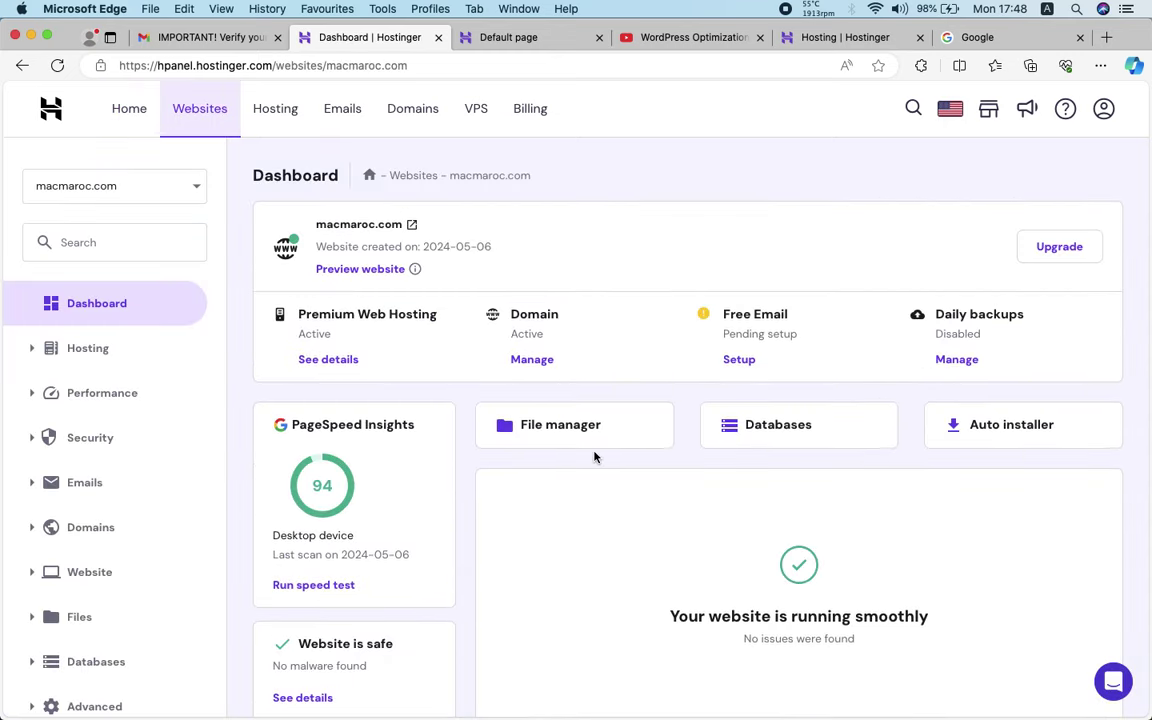
left_click(197, 188)
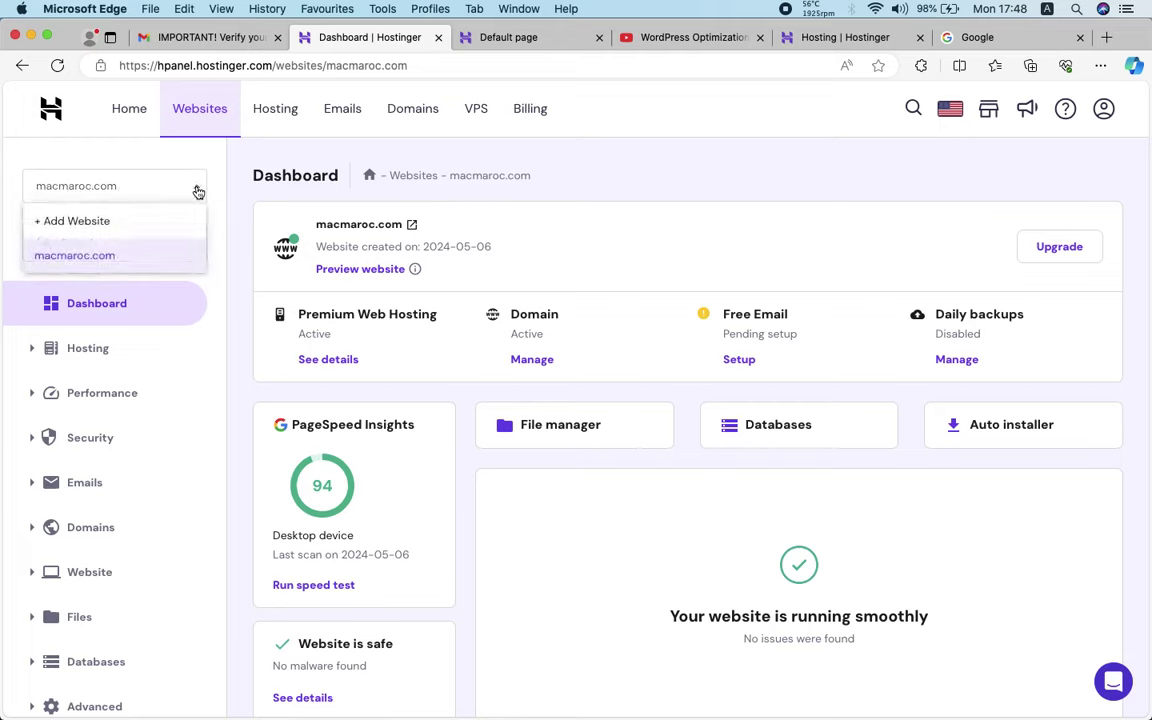
left_click(197, 188)
left_click(178, 180)
left_click(67, 257)
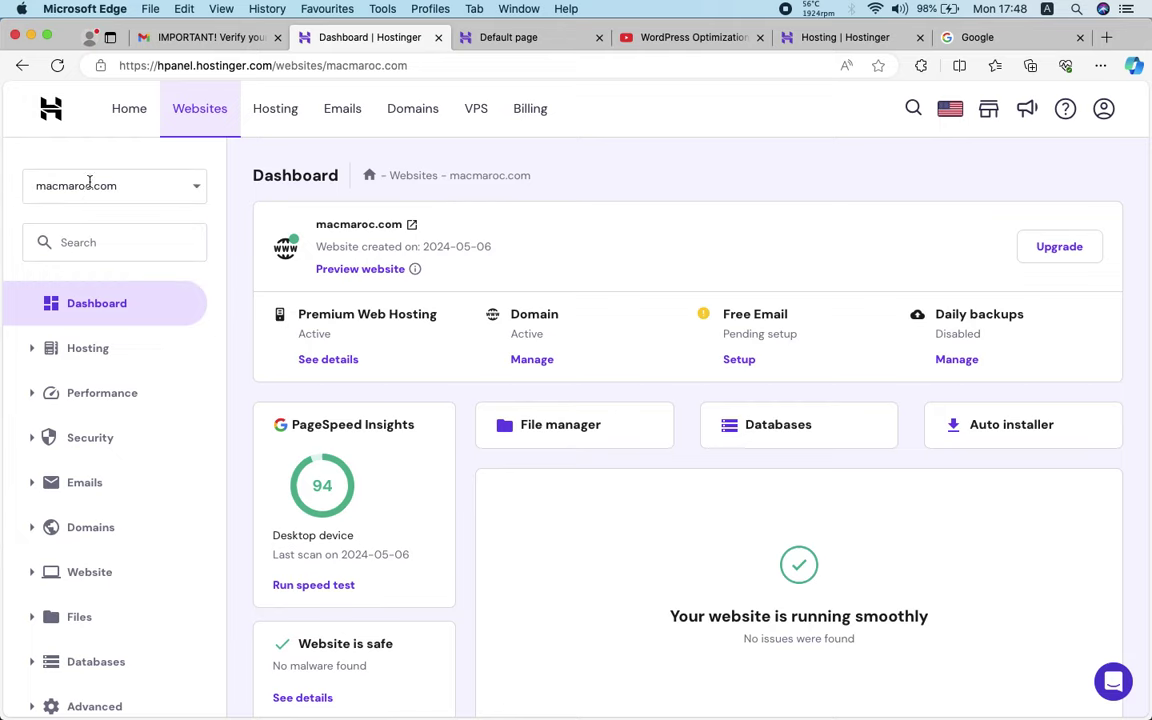
scroll(100, 300, "down", 2)
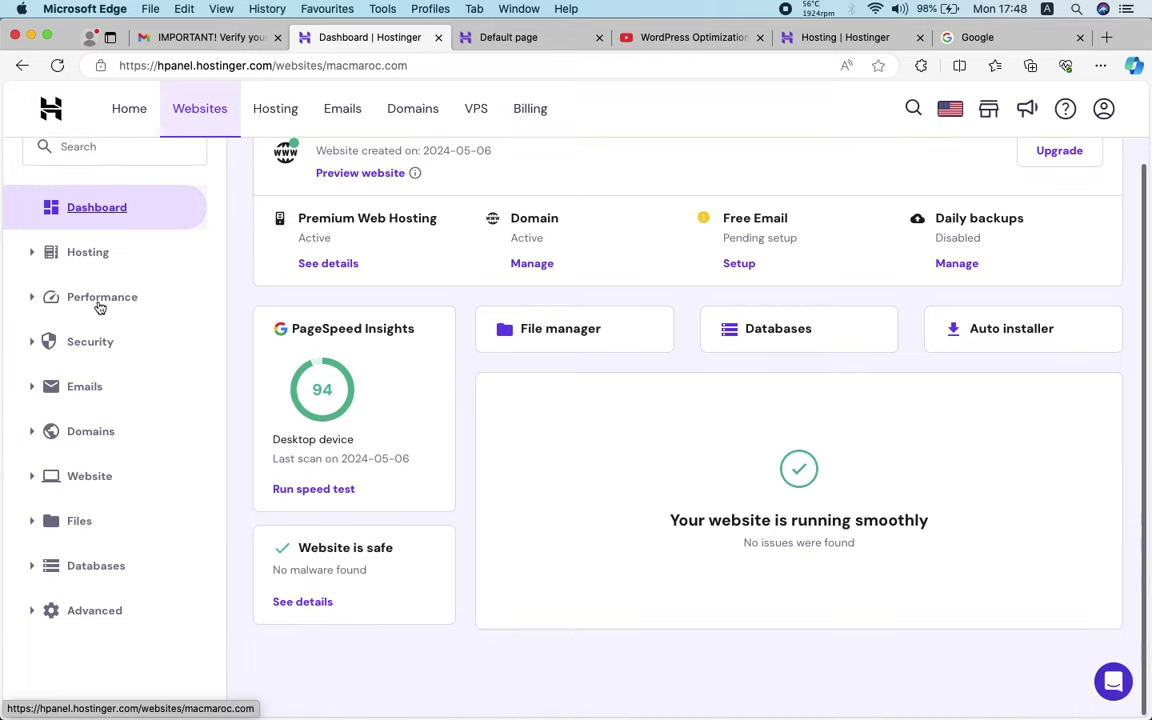
left_click(32, 482)
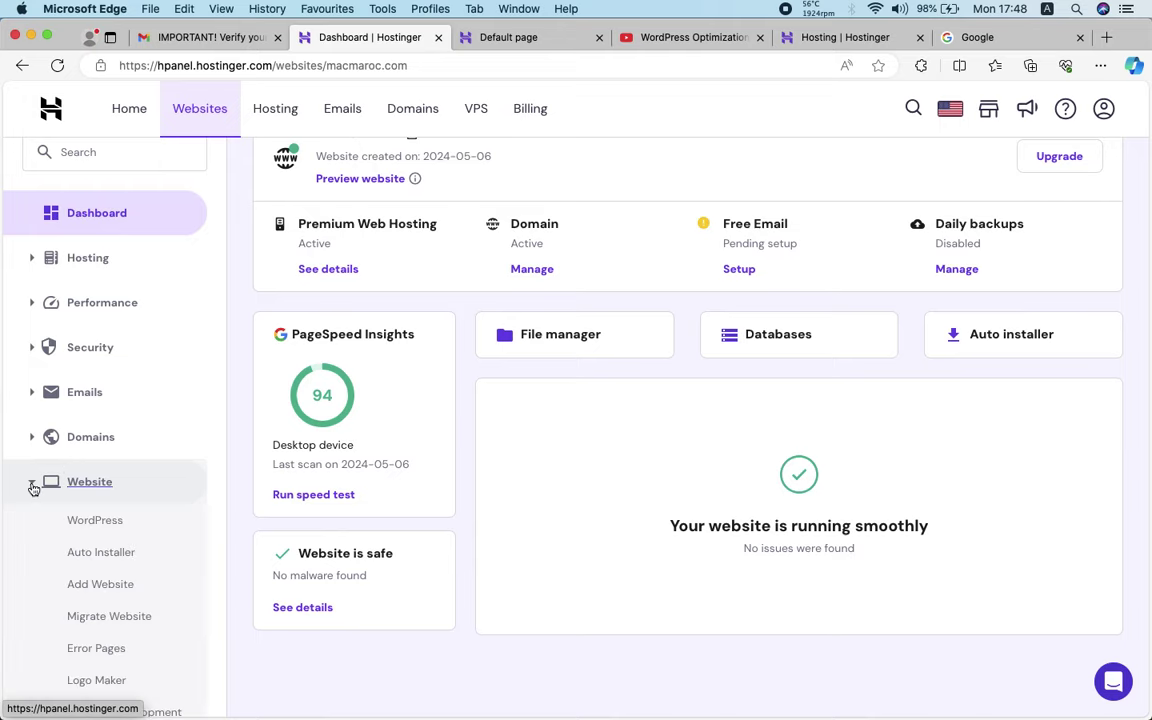
scroll(70, 540, "down", 1)
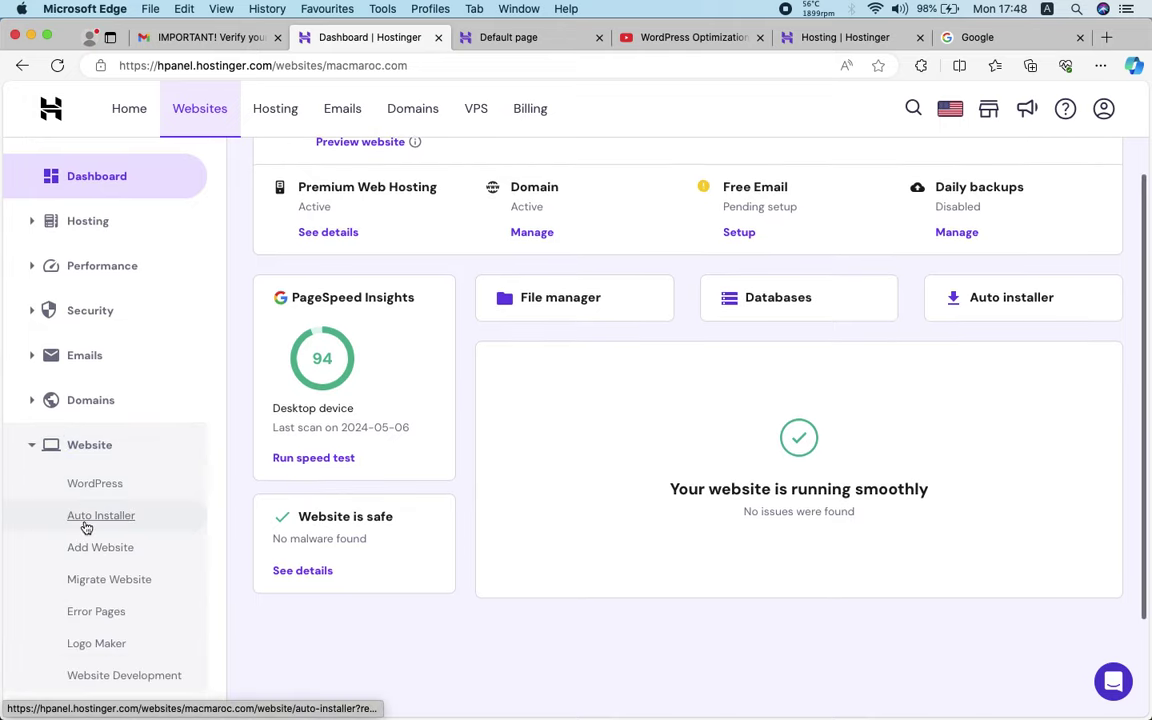
left_click(89, 518)
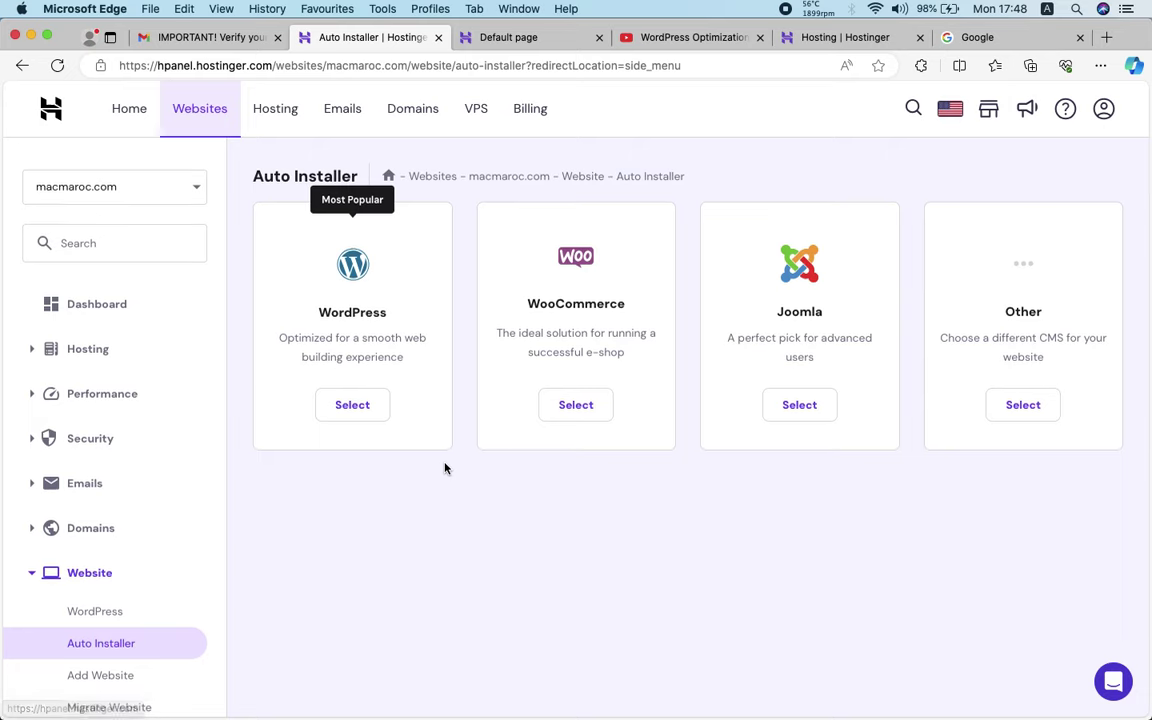
Choose WordPress in the Auto Installer to bring up the Install WordPress dialog
scroll(350, 580, "down", 3)
scroll(231, 545, "up", 3)
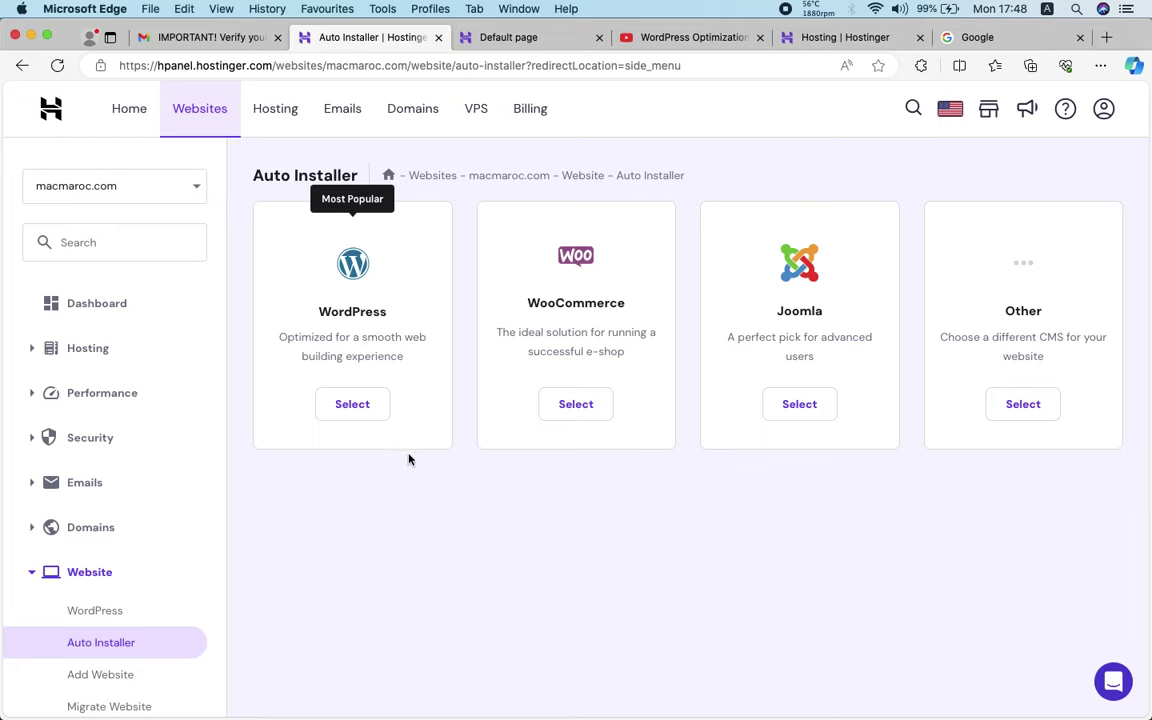
left_click(352, 405)
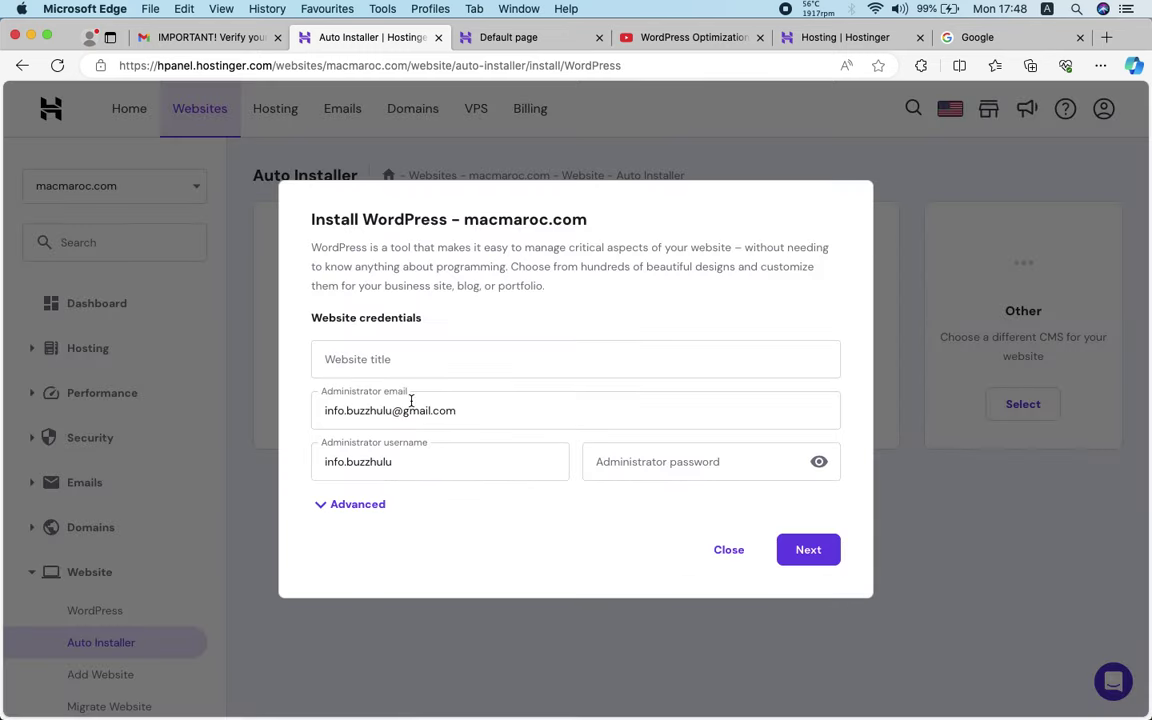
Enter macmaroc as the WordPress website title
left_click(392, 410)
key("super+a")
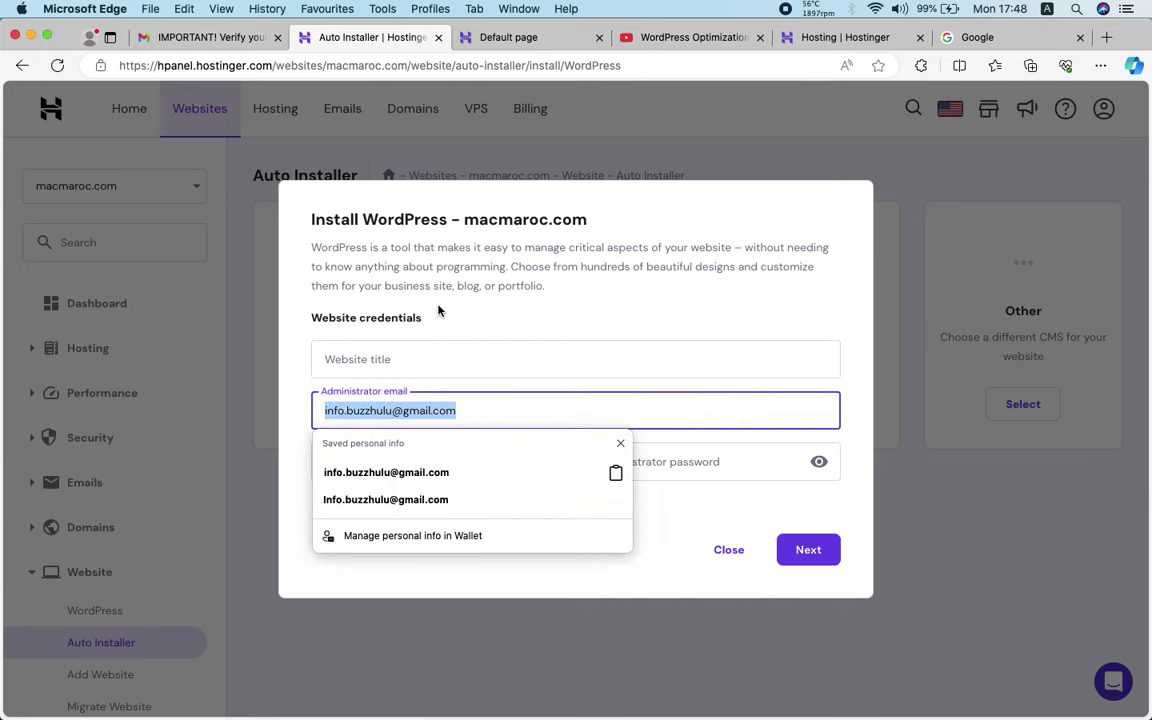
key("super+c")
left_click(437, 311)
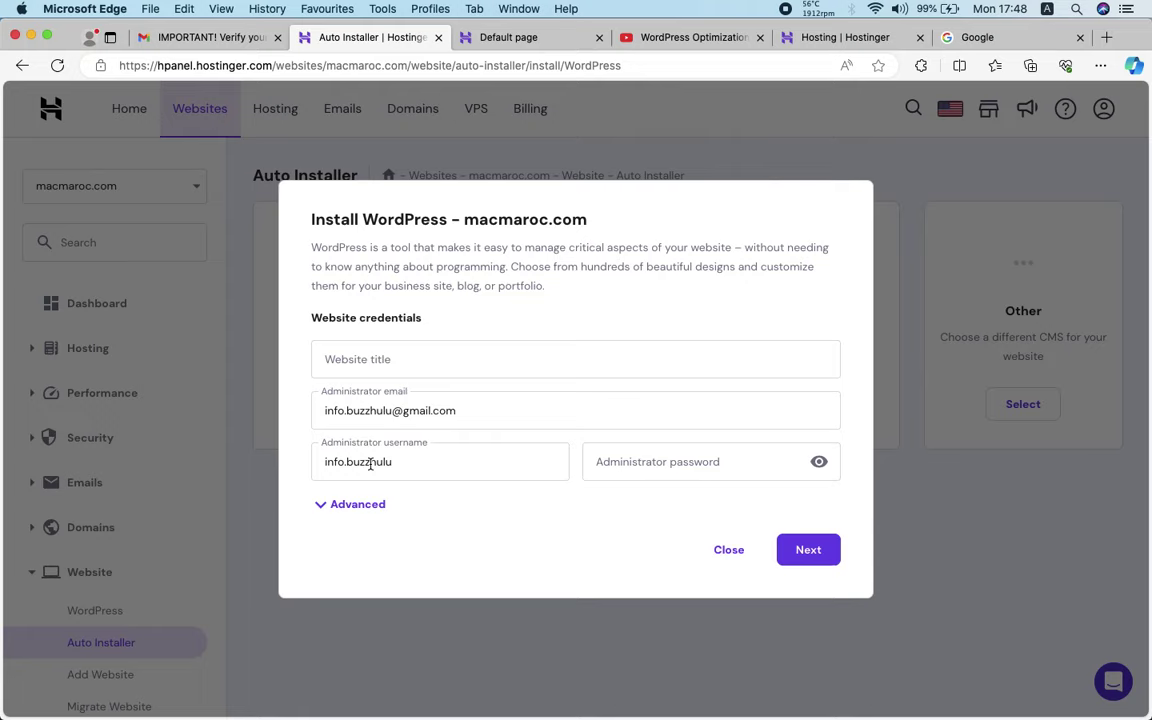
left_click(397, 356)
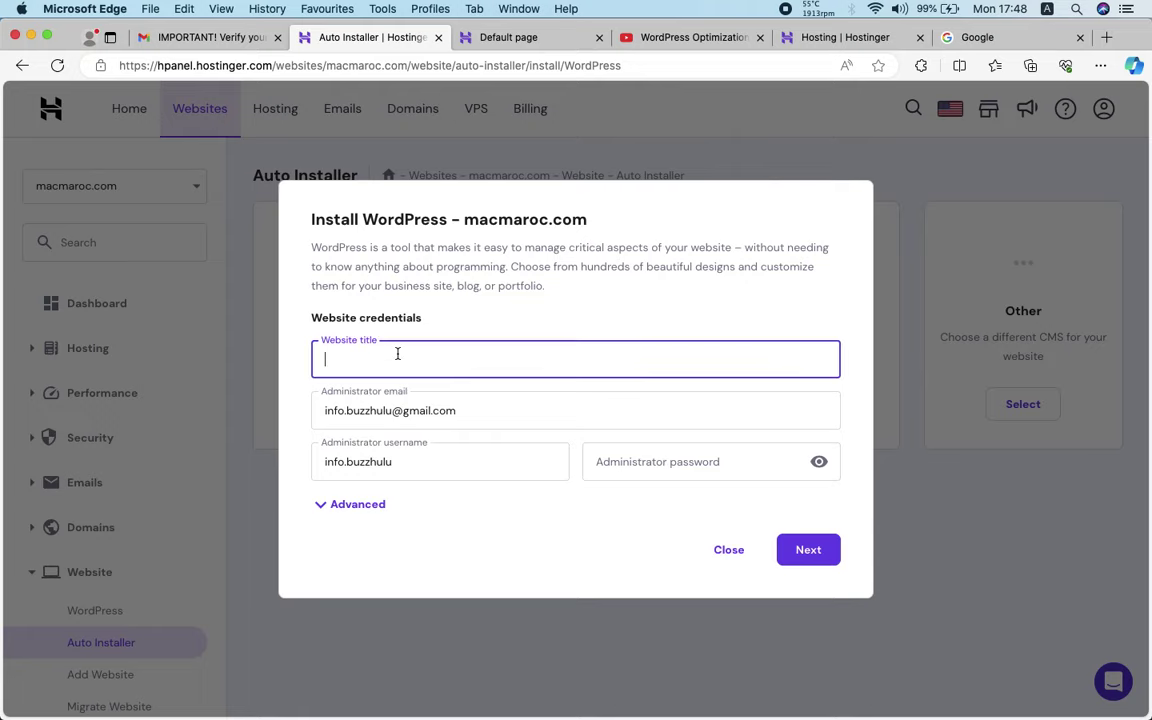
double_click(499, 221)
key("super+c")
left_click(429, 361)
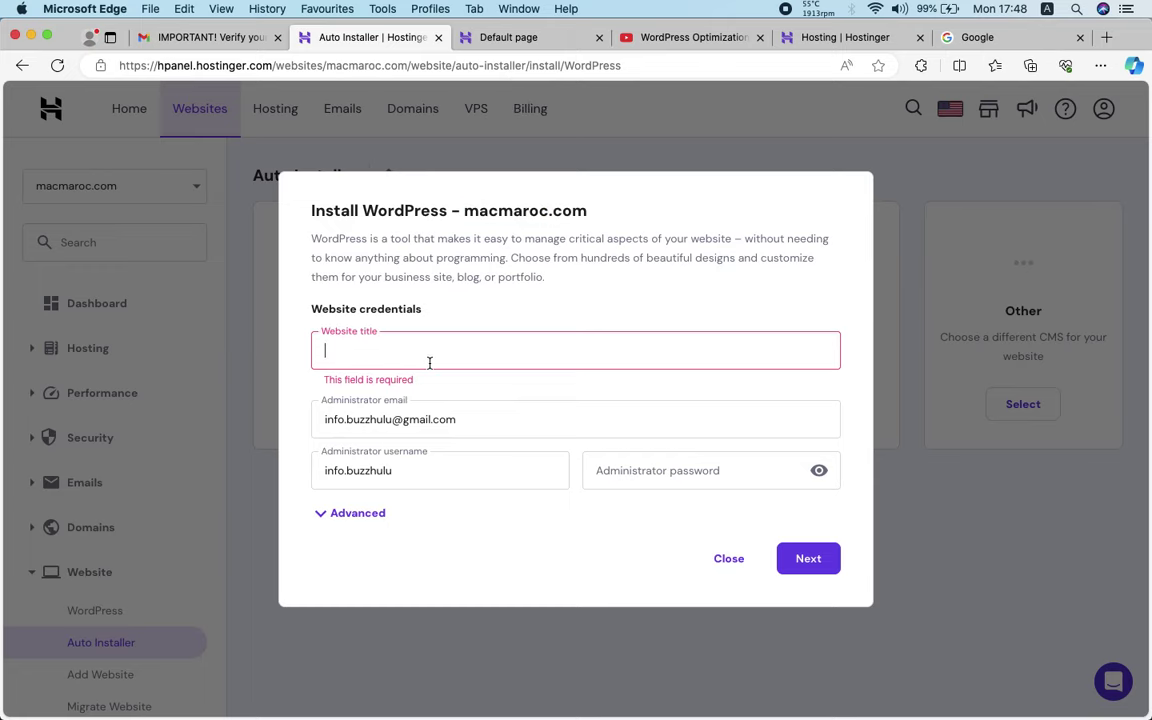
key("super+v")
left_click(419, 334)
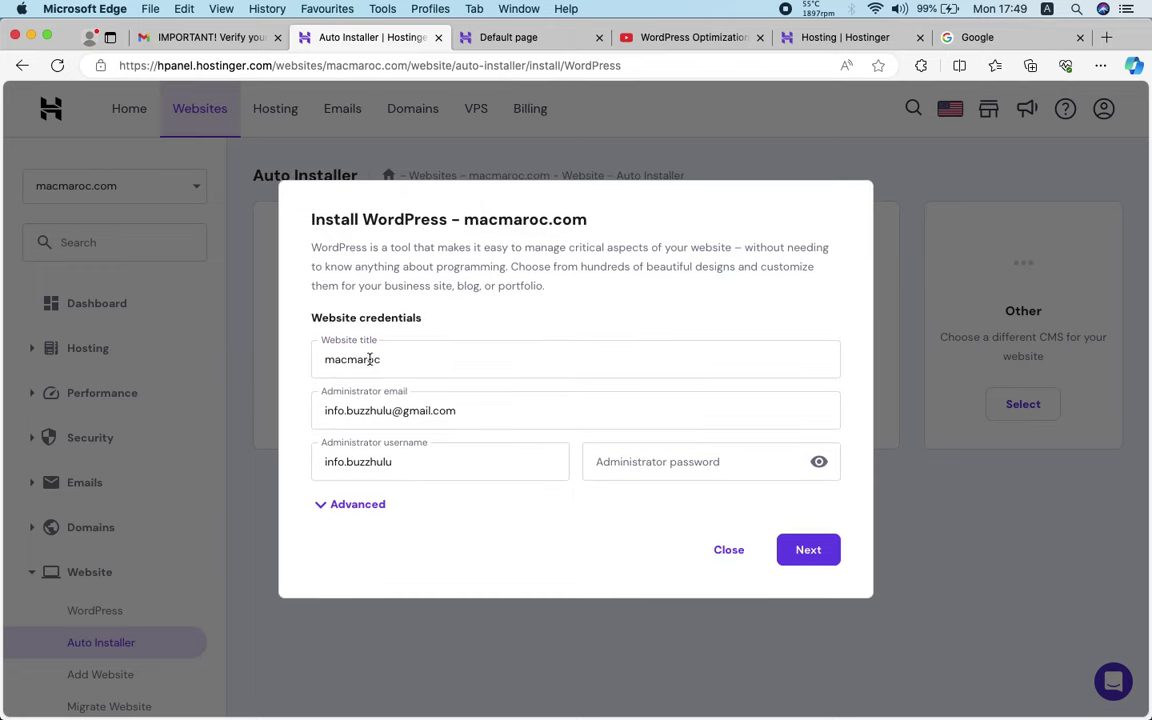
Set the administrator username to the administrator e-mail address
triple_click(378, 410)
left_click(478, 318)
triple_click(418, 463)
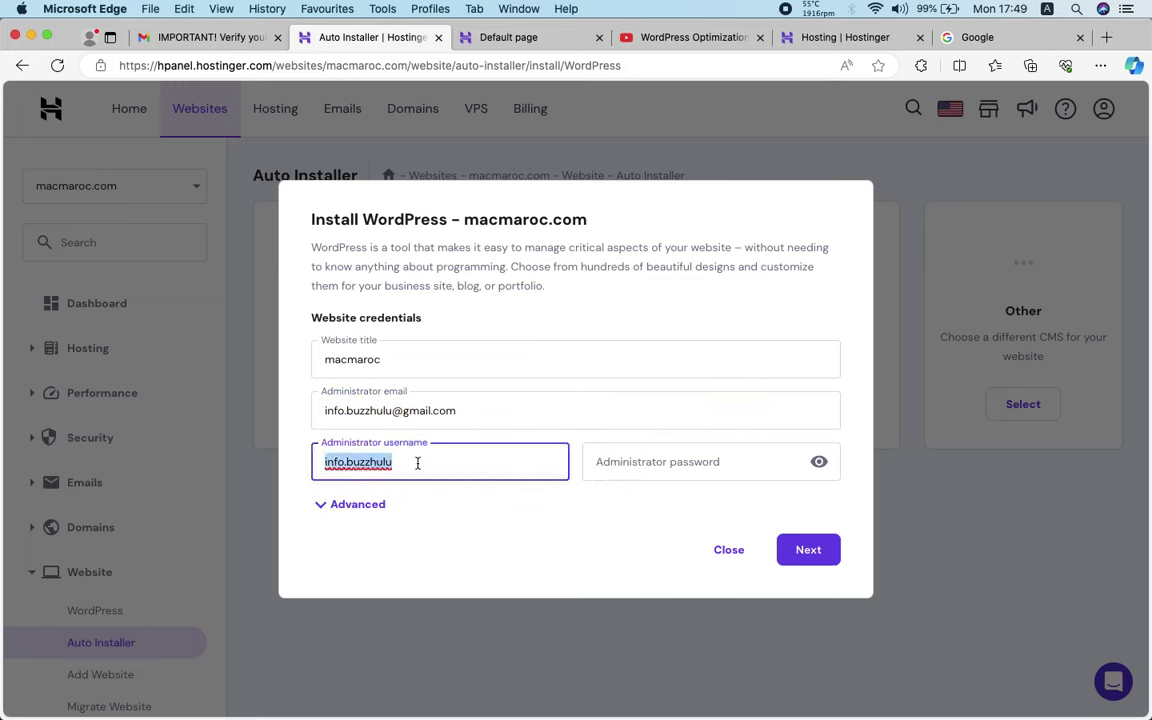
triple_click(366, 362)
triple_click(369, 462)
key("ctrl+v")
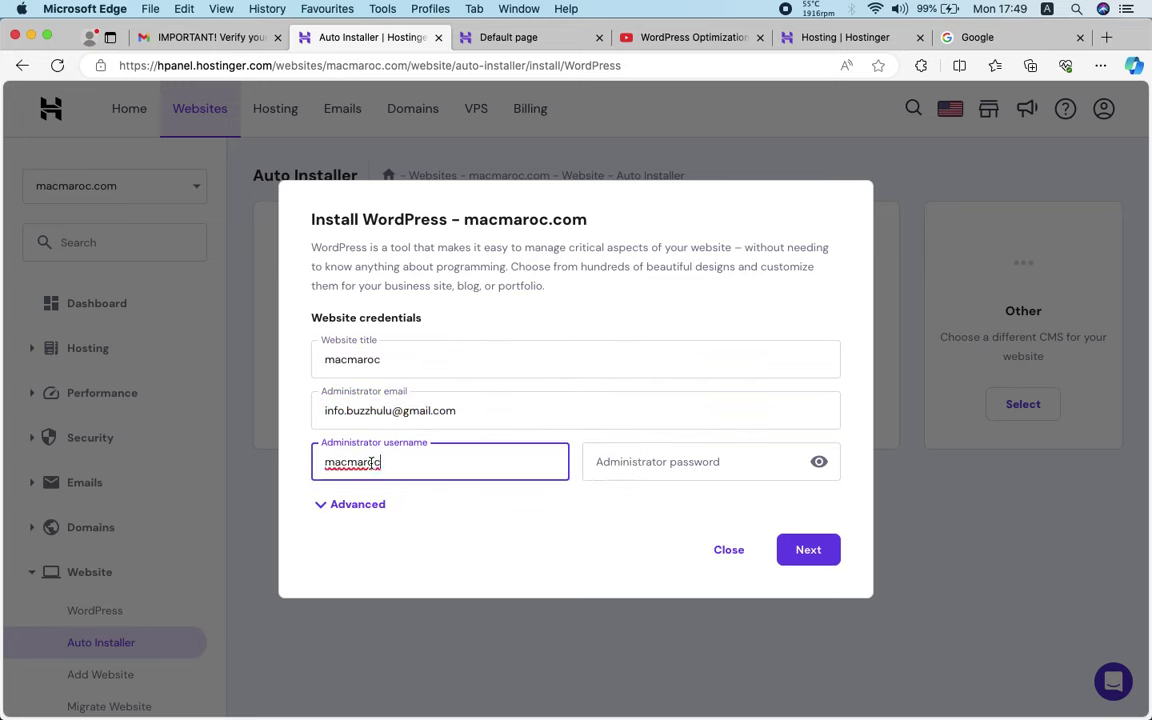
triple_click(373, 404)
key("super+c")
left_click(430, 358)
triple_click(432, 454)
key("super+v")
Enter a new administrator password and continue to the version settings
left_click(636, 469)
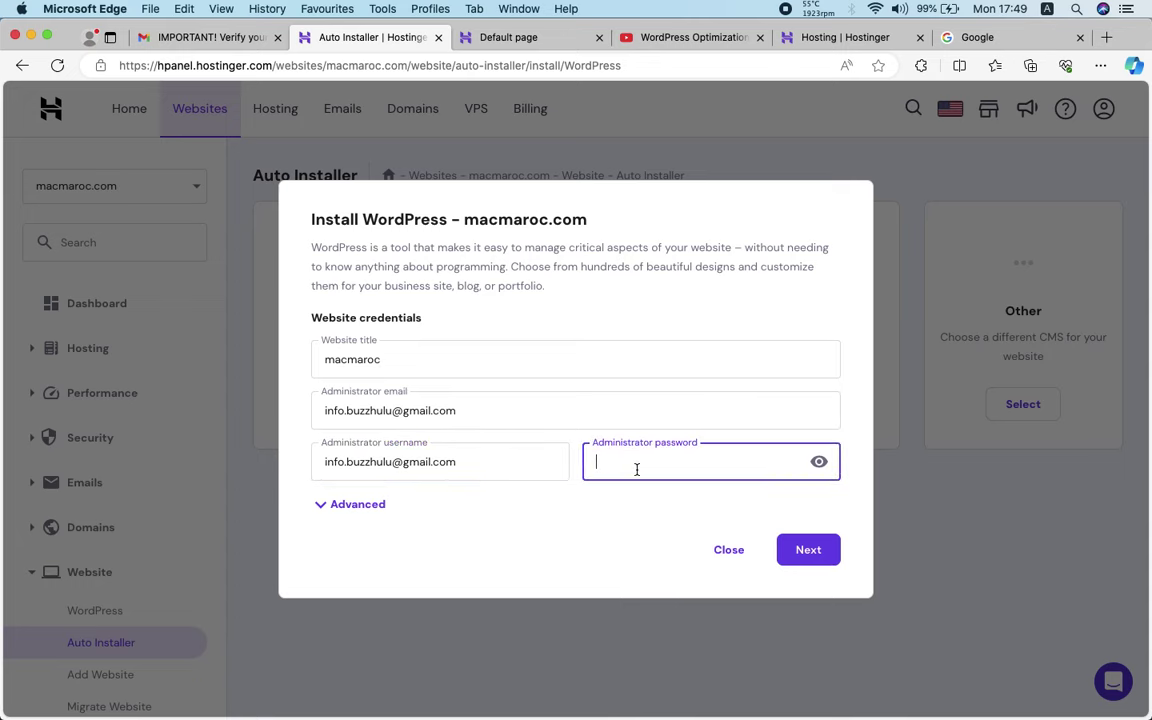
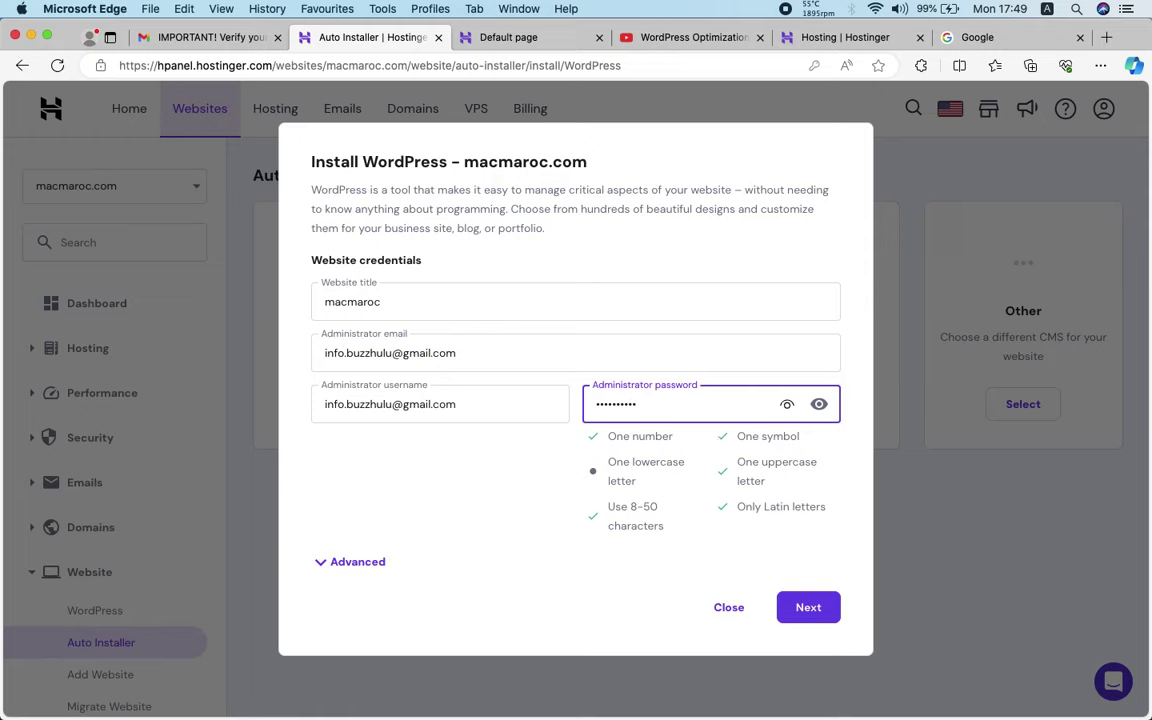
key("super+a")
left_click(677, 465)
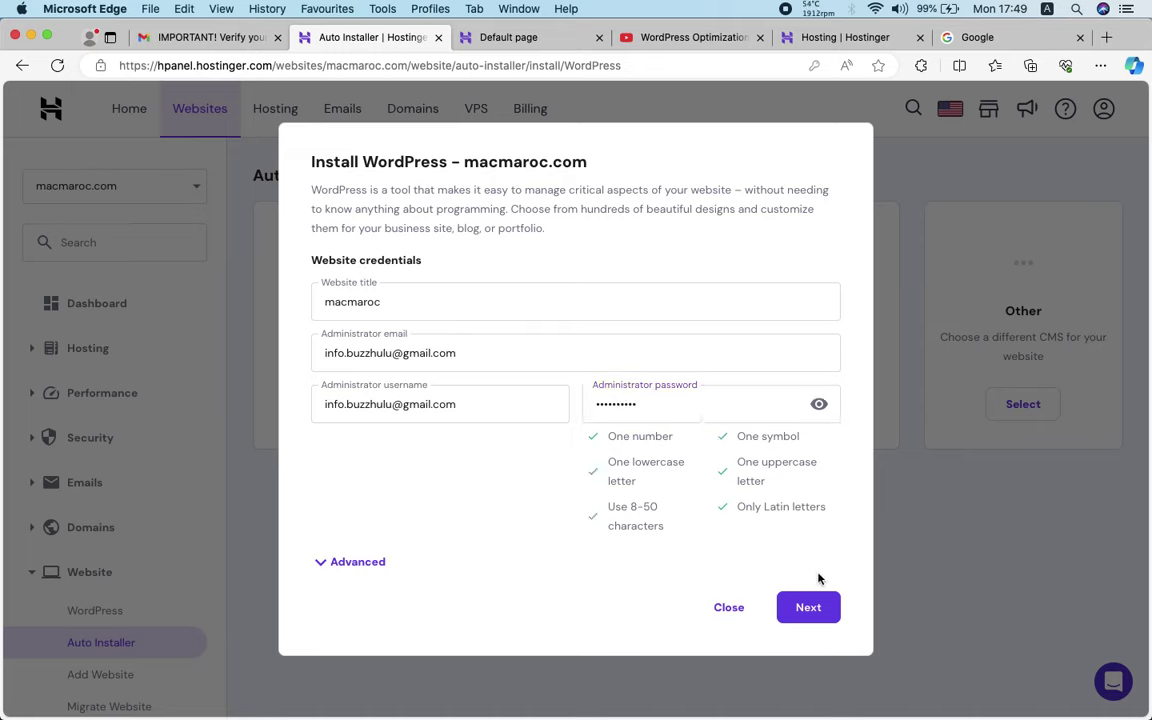
left_click(806, 611)
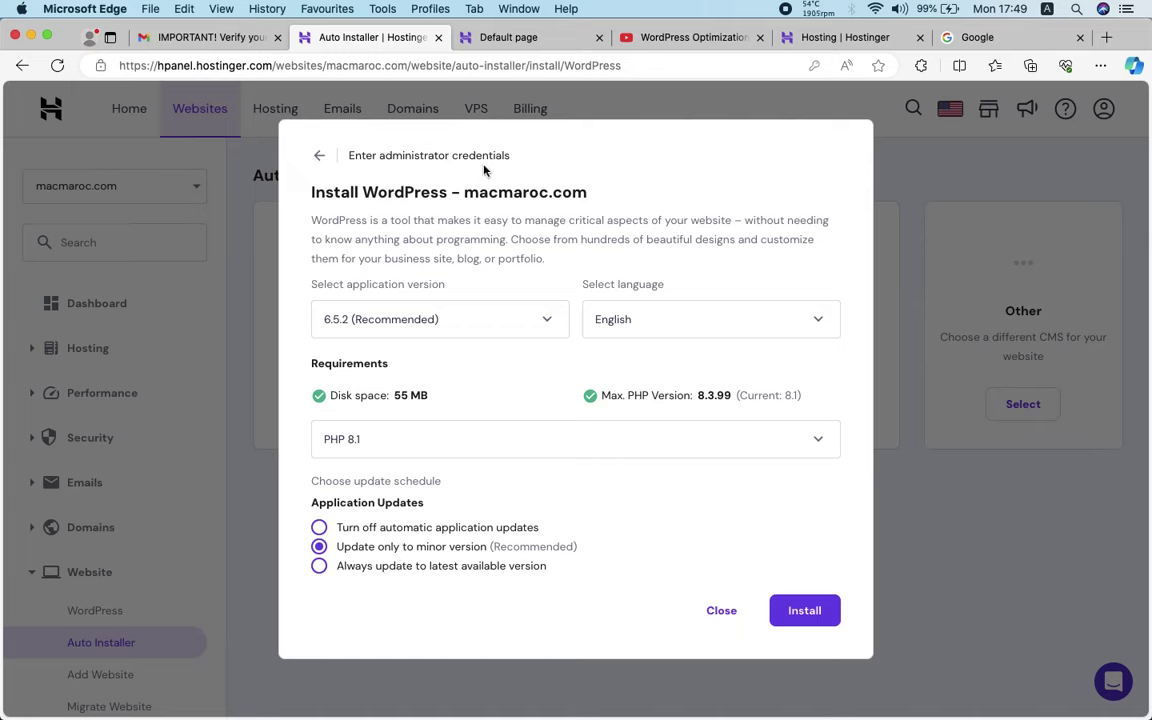
Install WordPress 6.5.2 in English with PHP 8.1, then view the Default page tab
left_click(806, 611)
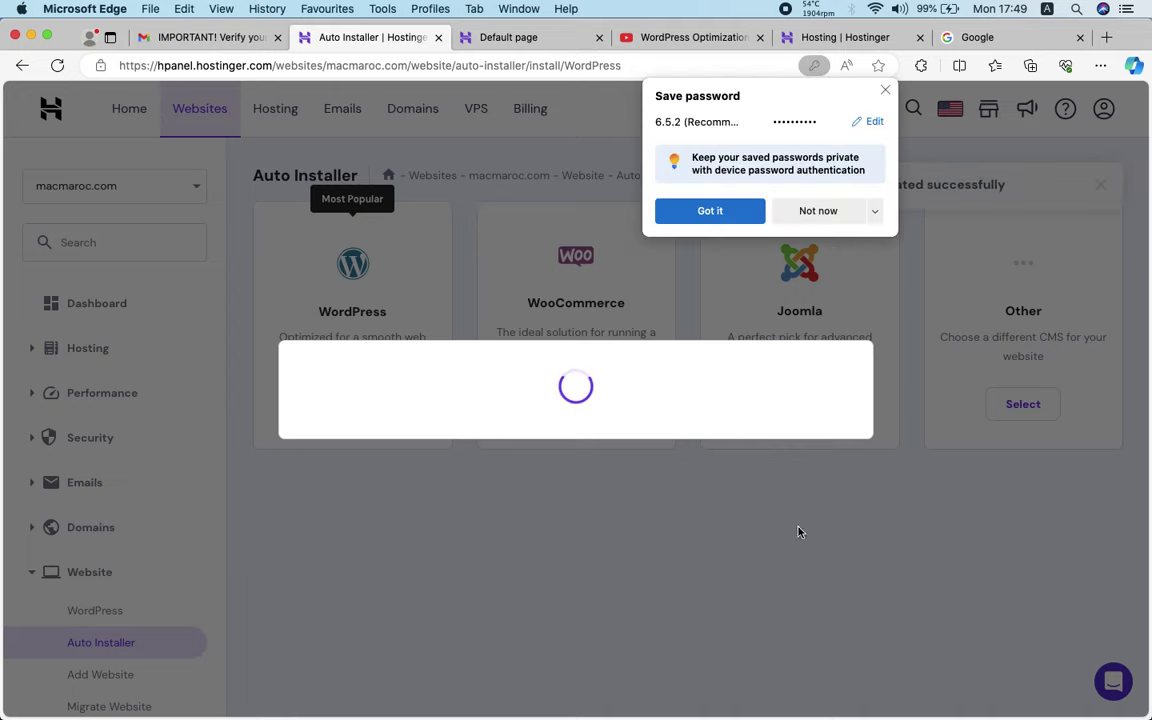
left_click(527, 40)
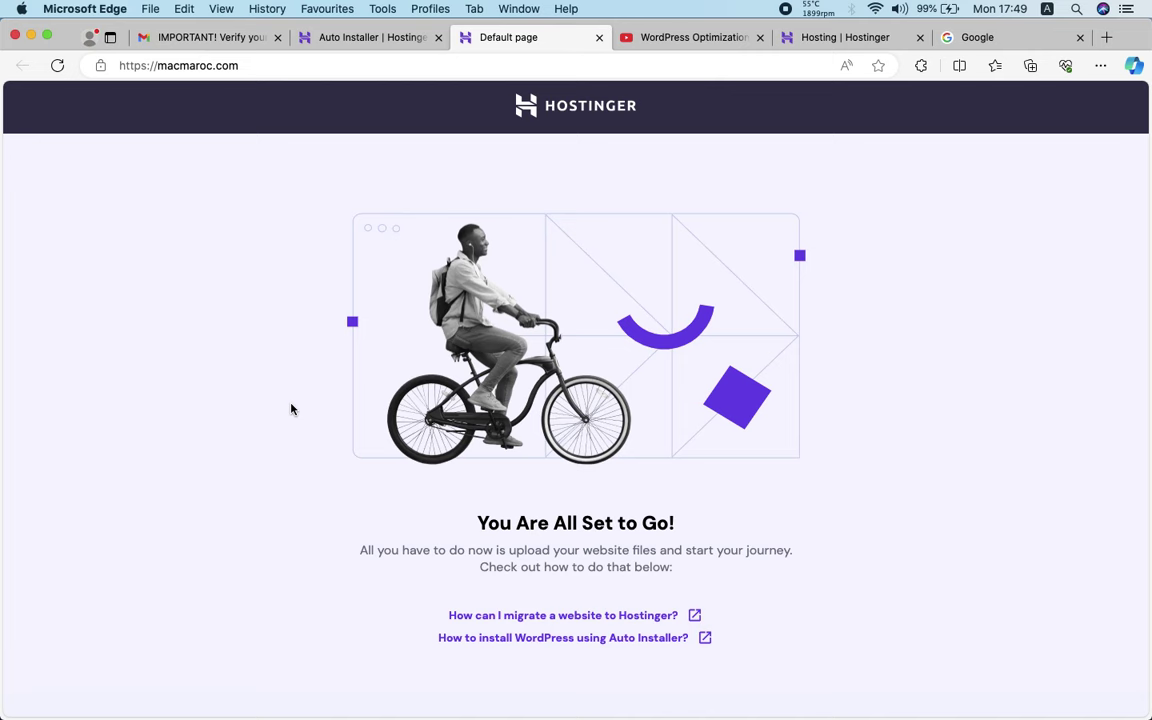
Dismiss the AI suggestion and rating popups and open the macmaroc.com website dashboard
left_click(376, 44)
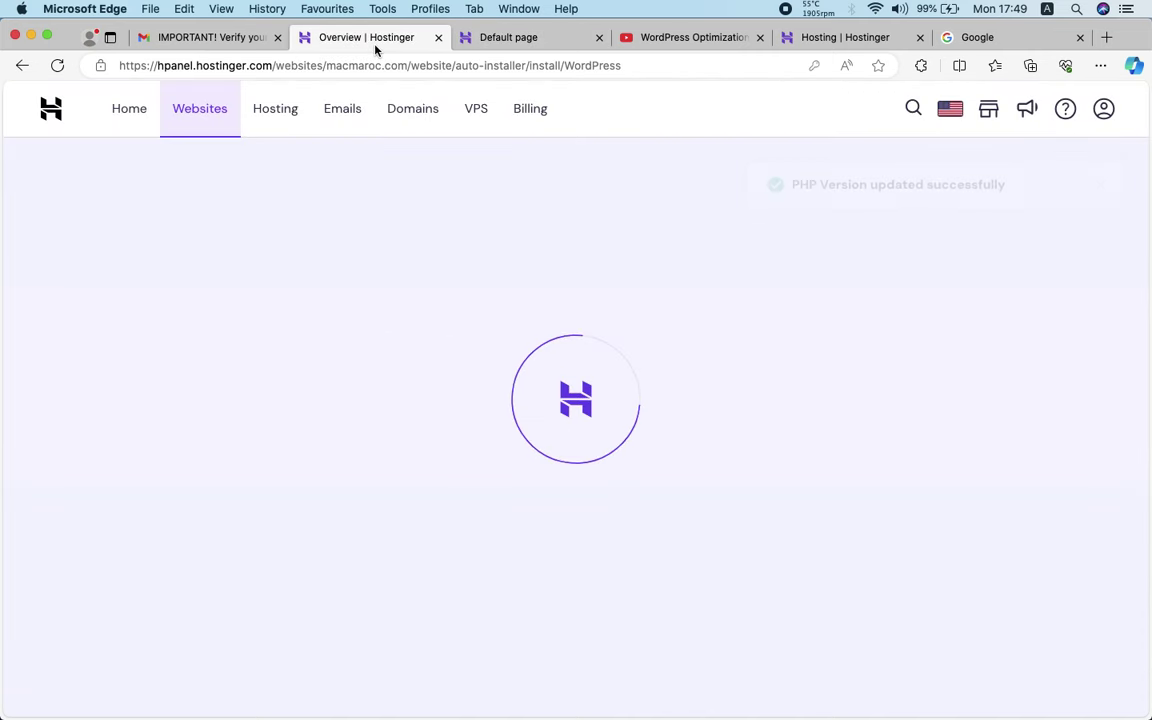
left_click(425, 487)
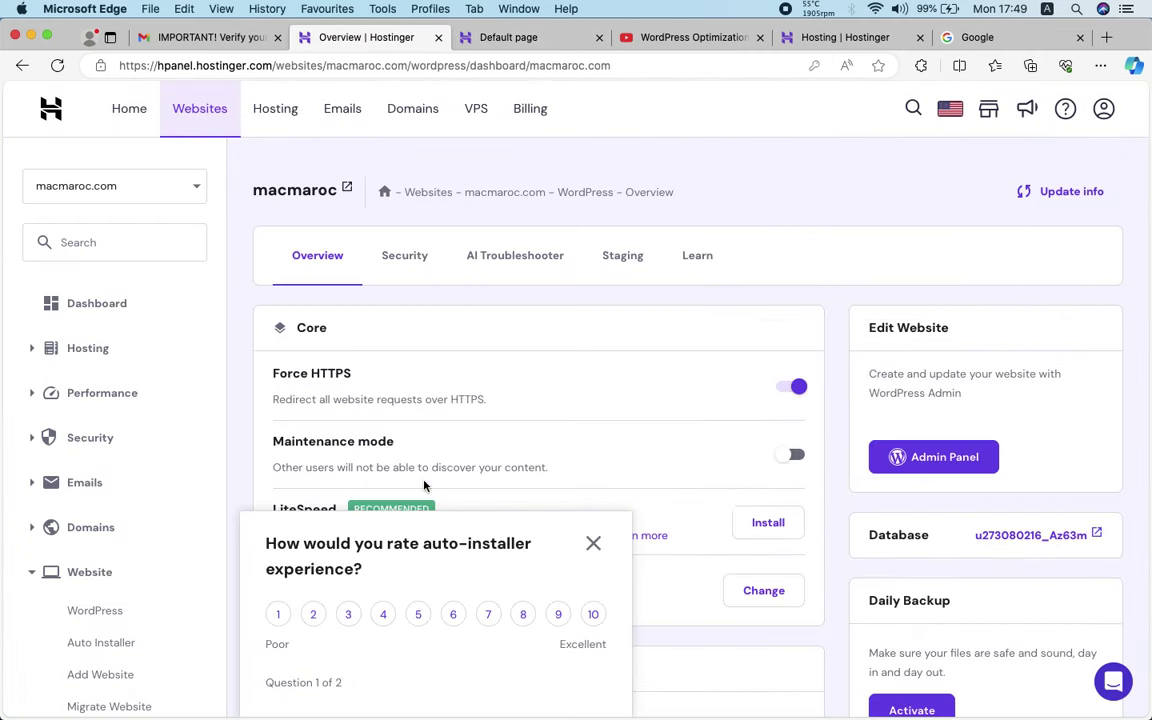
left_click(593, 543)
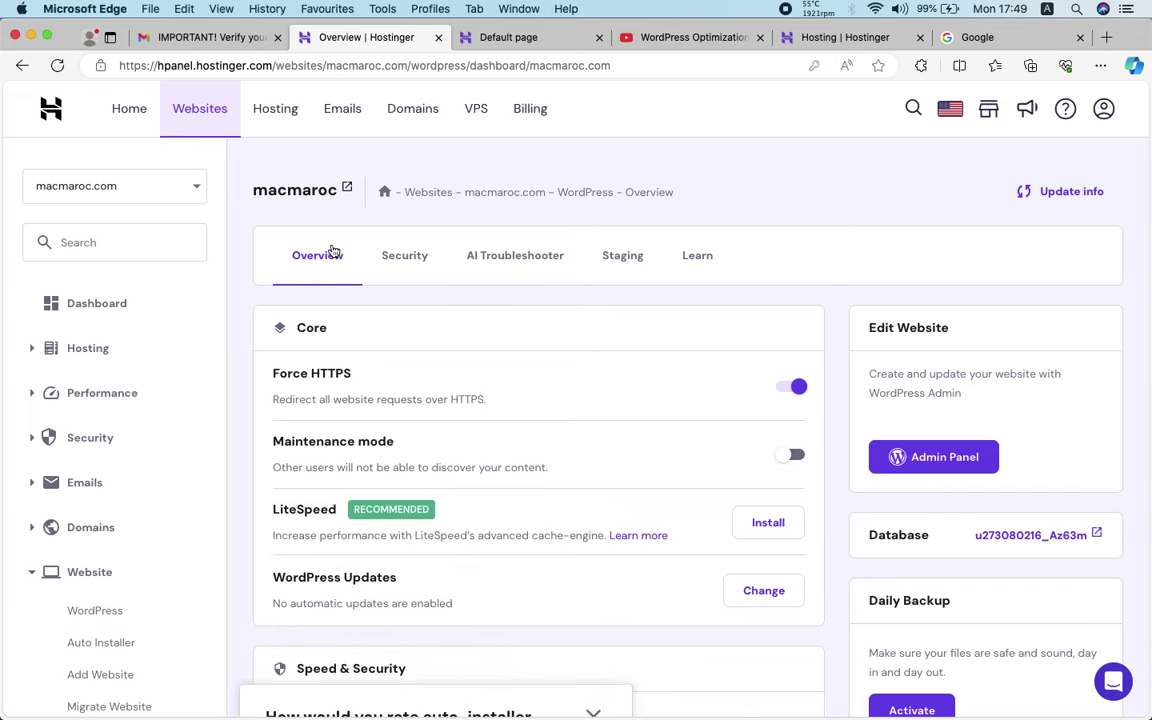
left_click(108, 307)
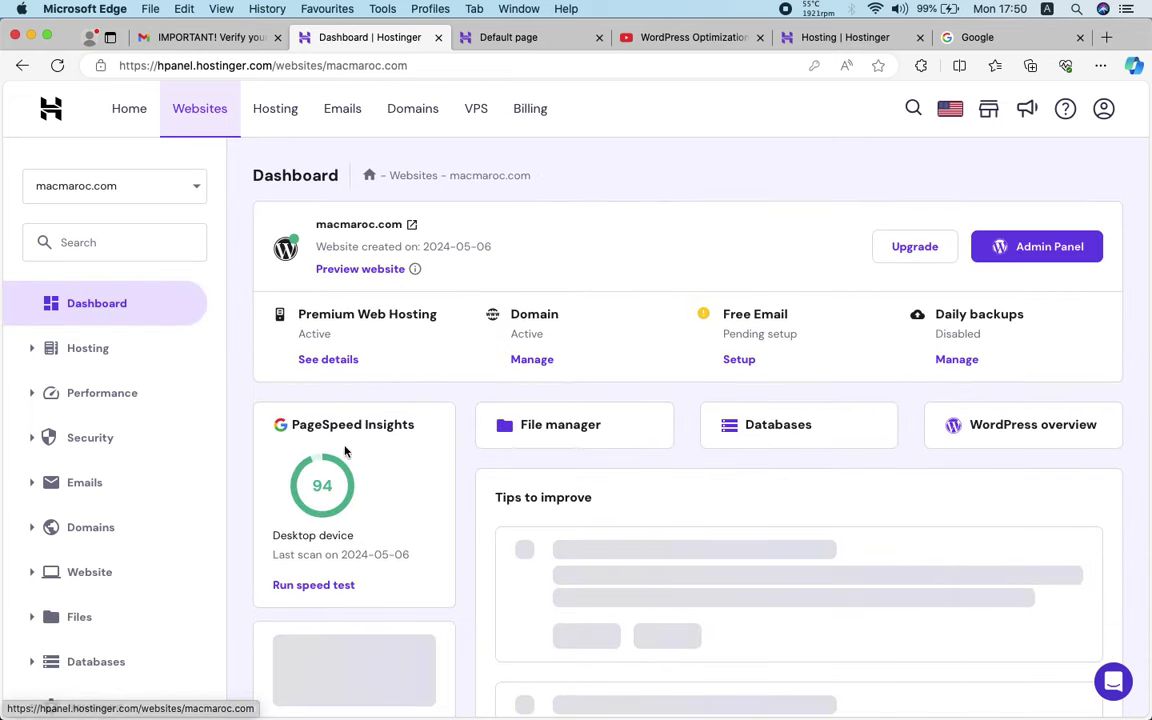
Open the live macmaroc.com site in a new tab to check the WordPress theme, then return to the dashboard
left_click(412, 228)
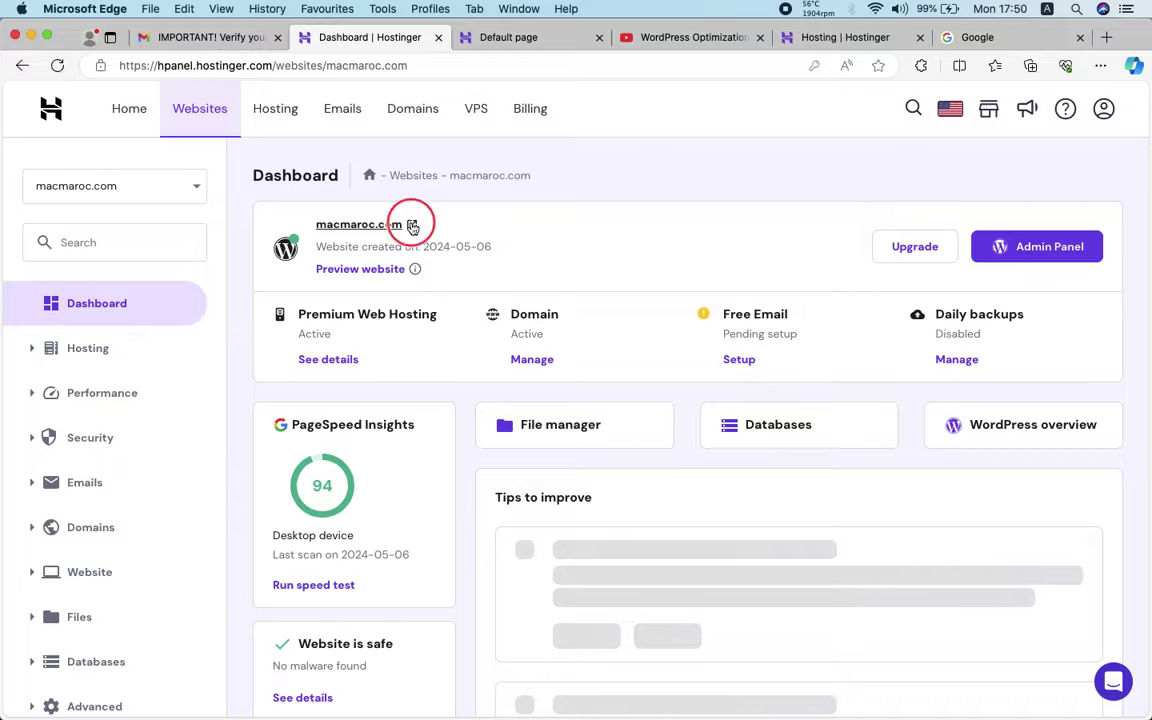
left_click(594, 40)
scroll(537, 305, "down", 15)
scroll(537, 305, "up", 15)
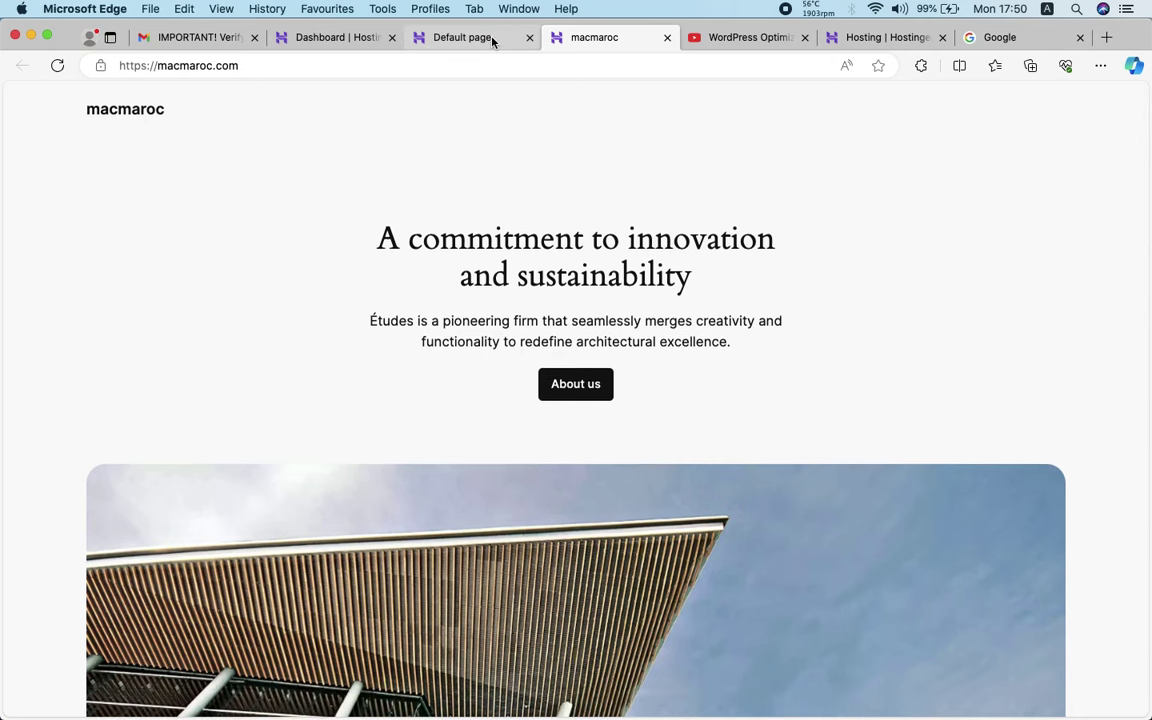
left_click(492, 41)
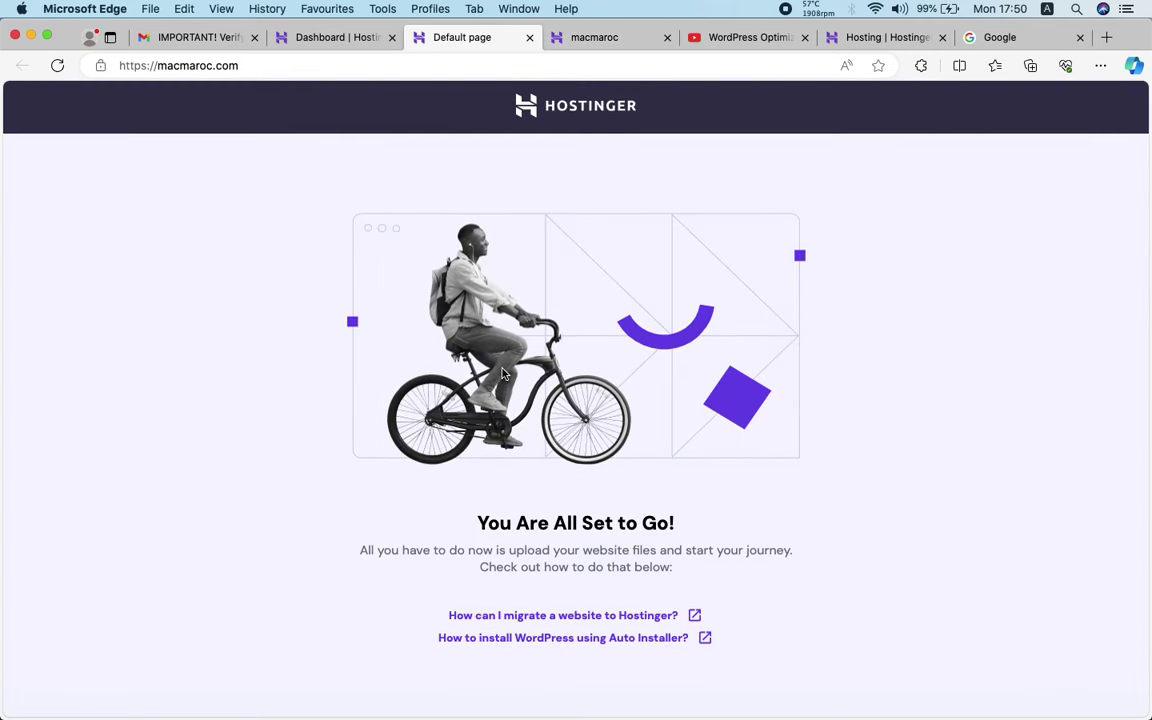
left_click(318, 39)
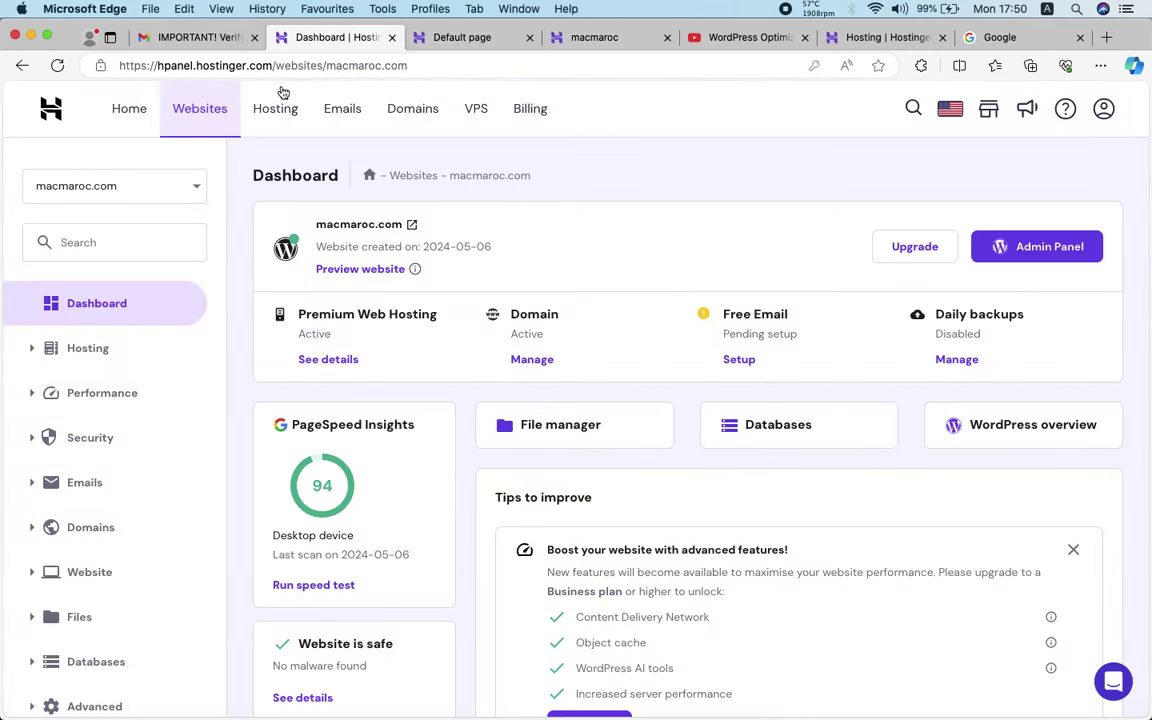
Open the Admin Panel from hPanel and reach the WordPress 6.5.2 Dashboard welcome page
left_click(1048, 256)
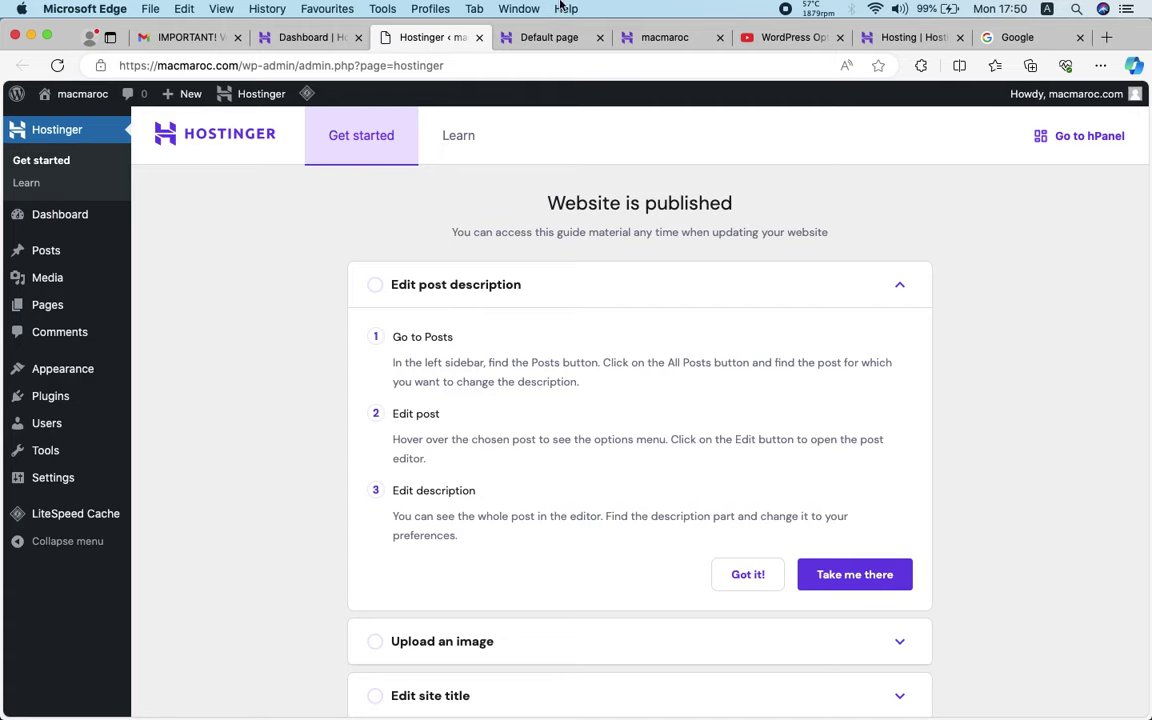
left_click(70, 220)
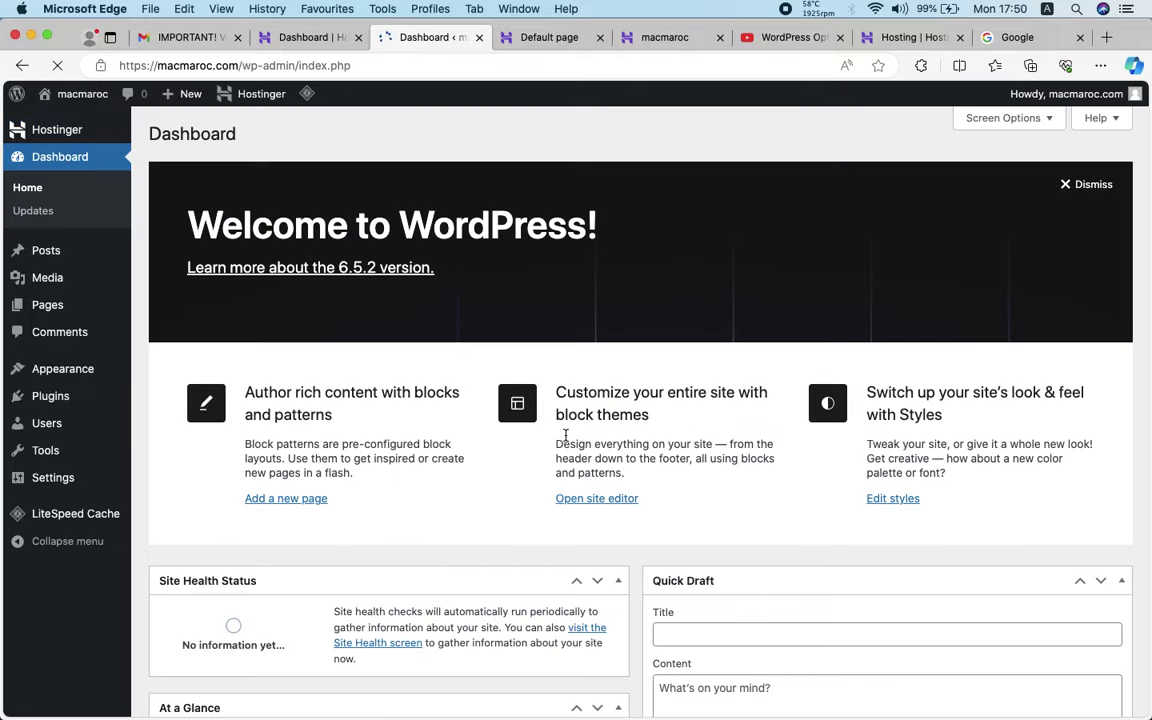
scroll(565, 435, "down", 5)
scroll(565, 435, "up", 5)
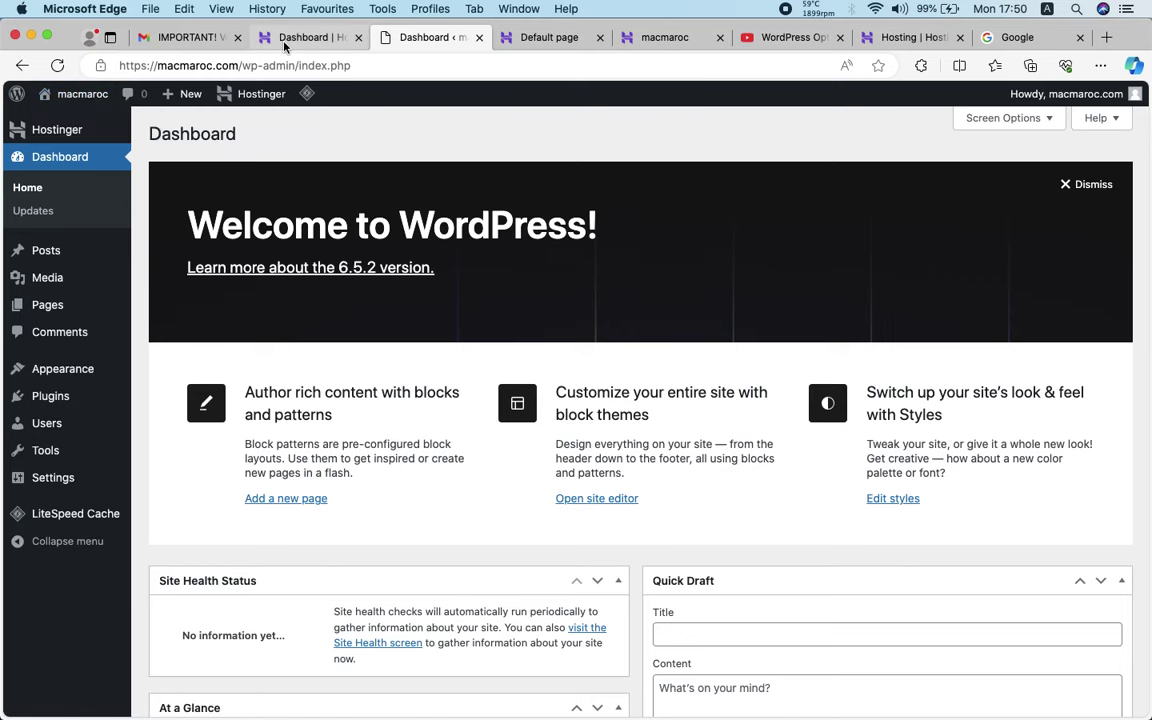
left_click(300, 37)
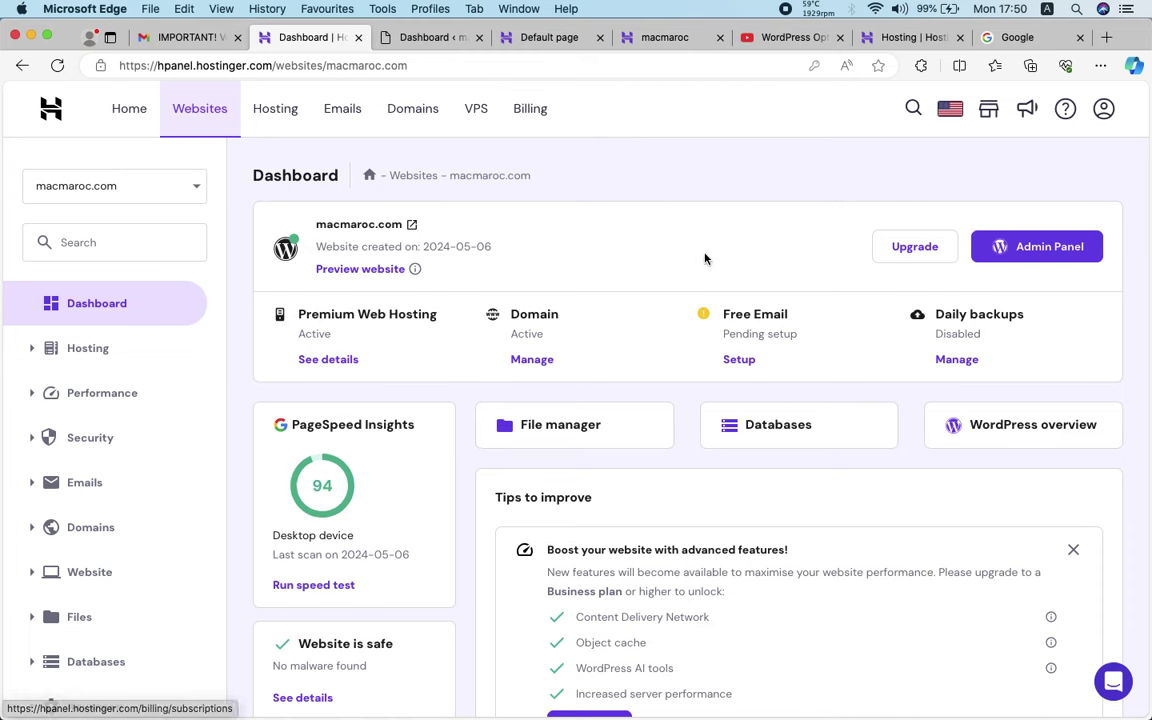
scroll(481, 352, "down", 2)
scroll(495, 385, "up", 3)
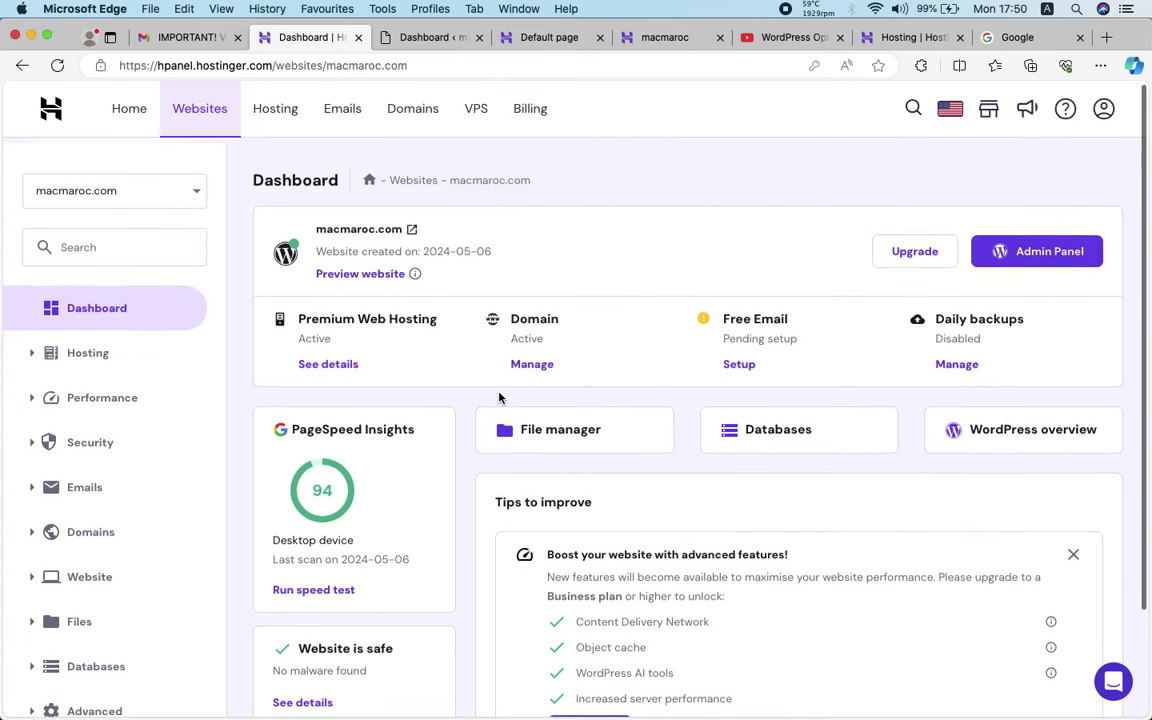
left_click(421, 40)
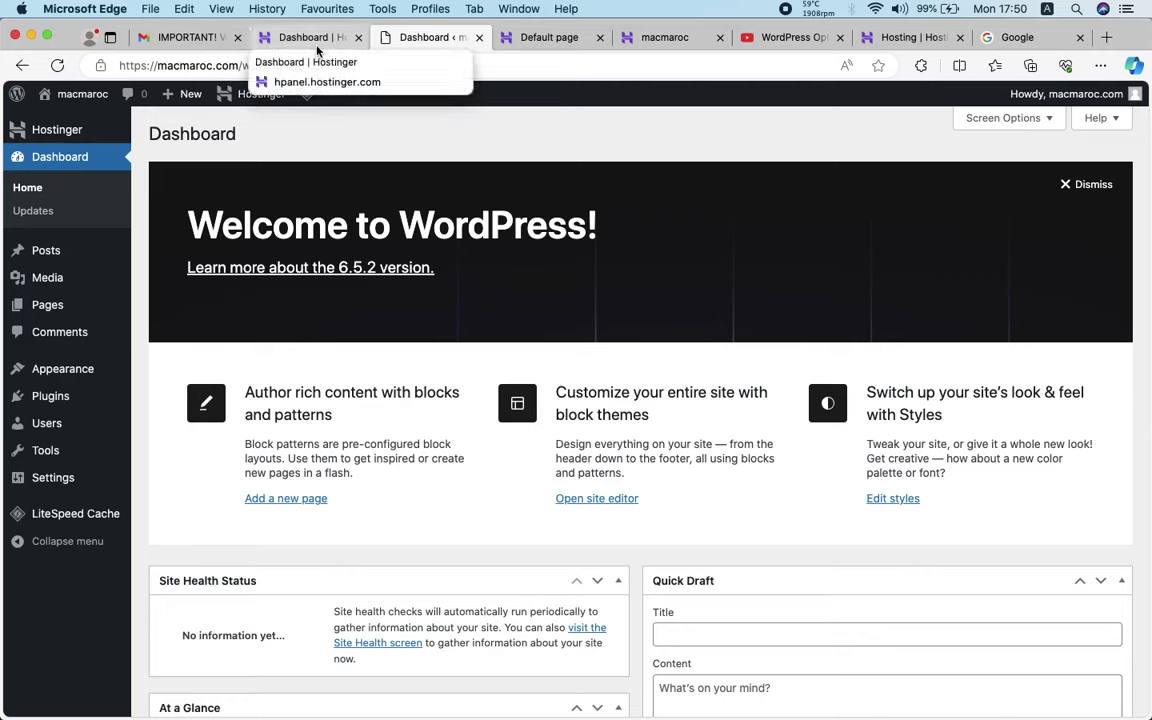